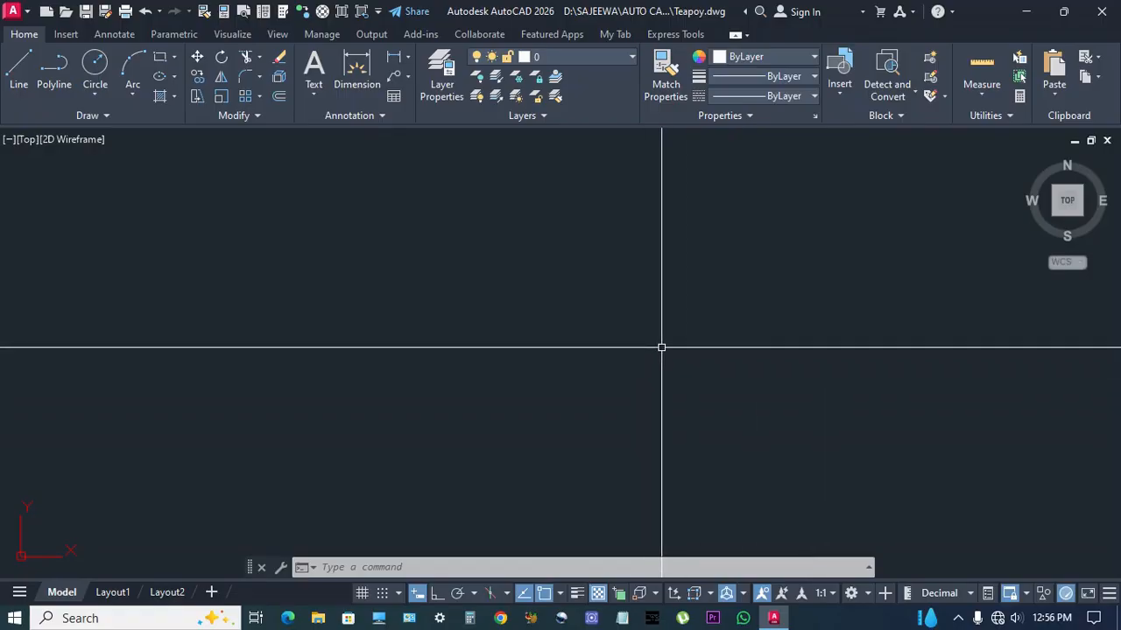
Configure the drawing units with a length precision of 0 and millimeters as the insertion scale.
key(Return)
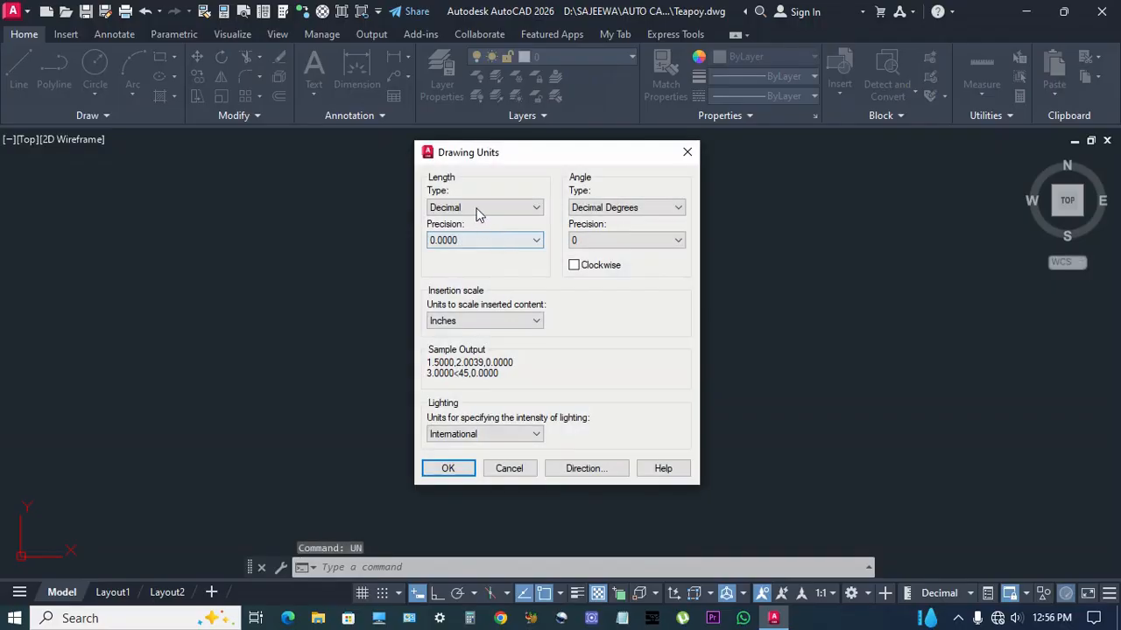
click(464, 241)
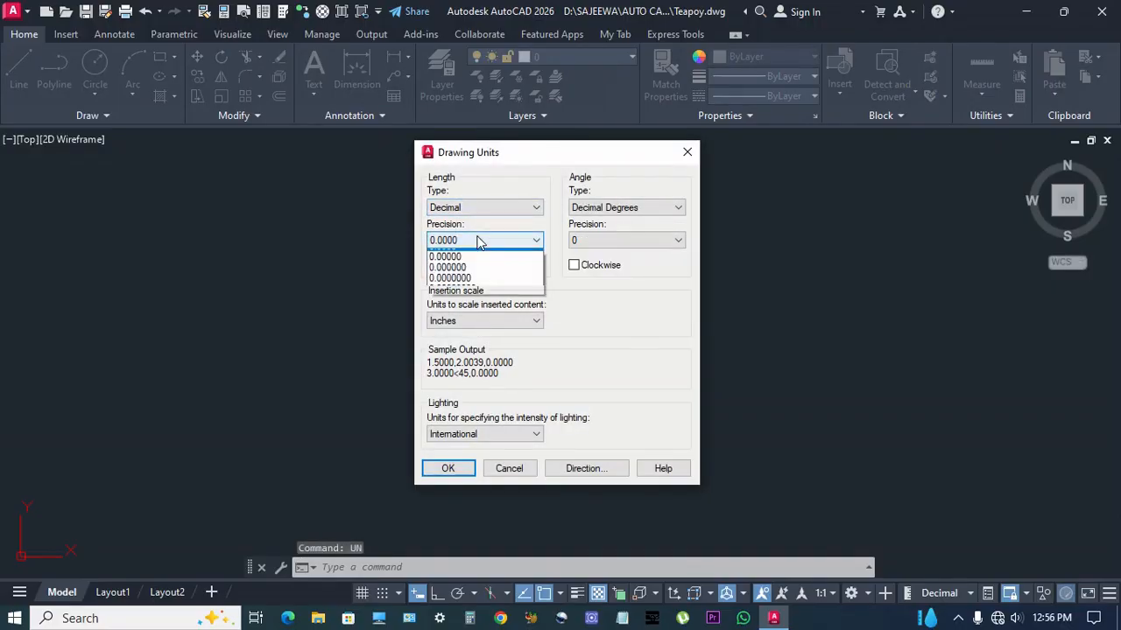
click(465, 254)
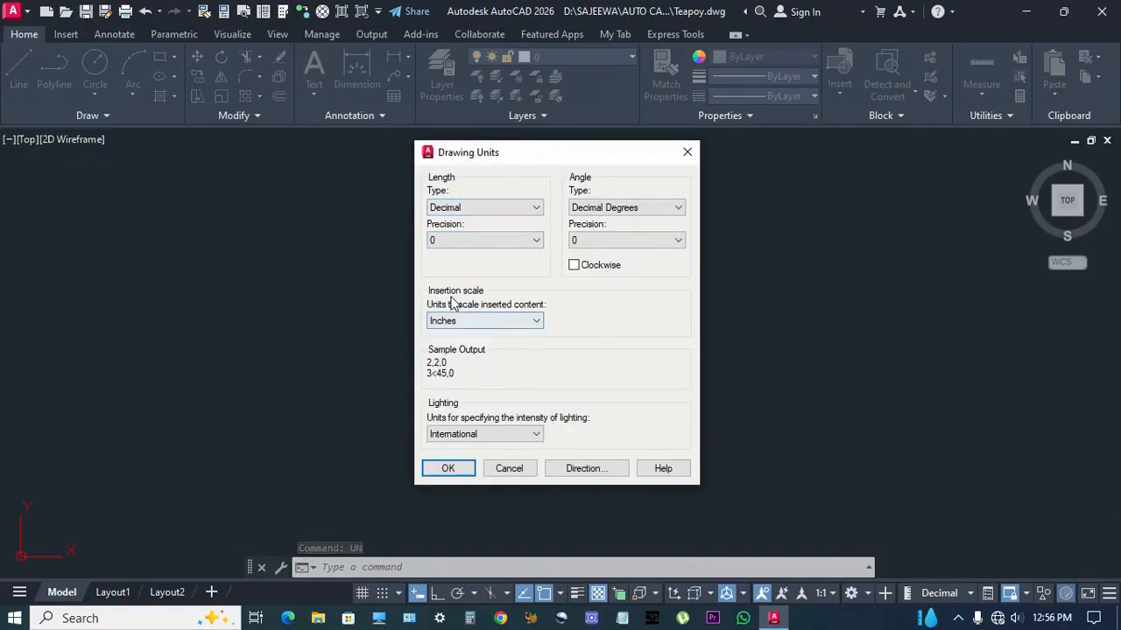
click(488, 323)
click(469, 384)
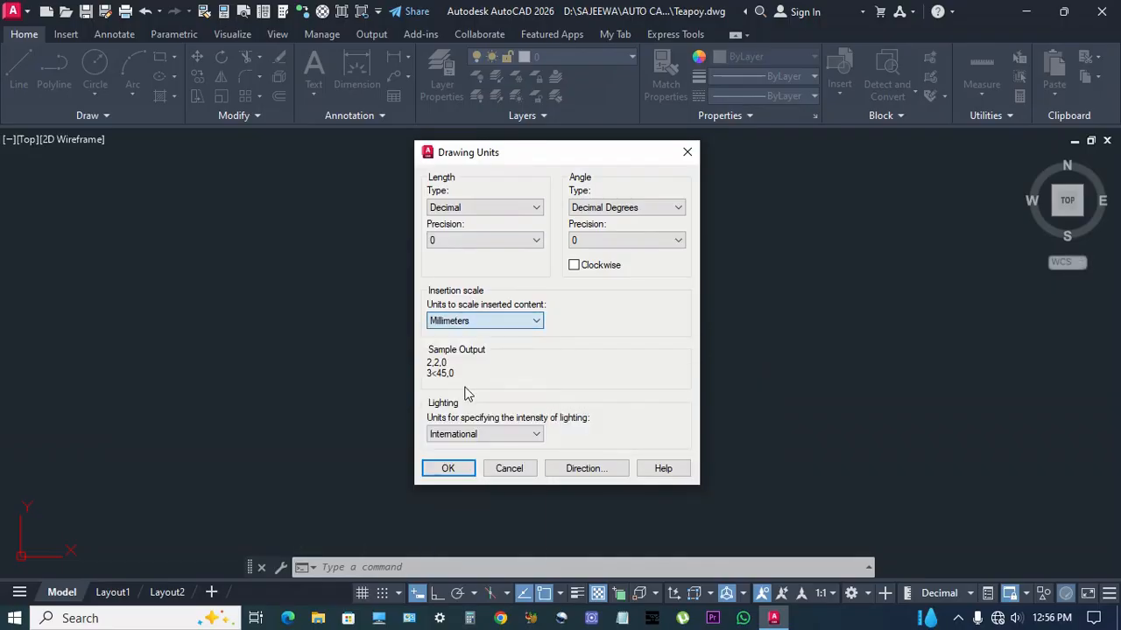
click(450, 468)
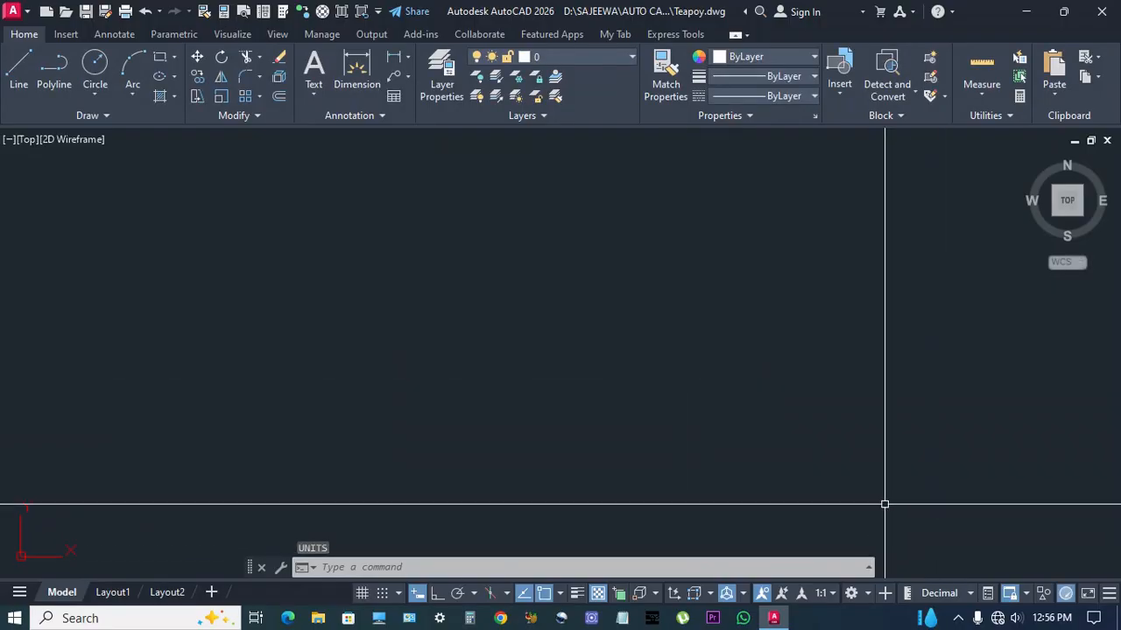
Switch the workspace to 3D Modeling.
click(869, 595)
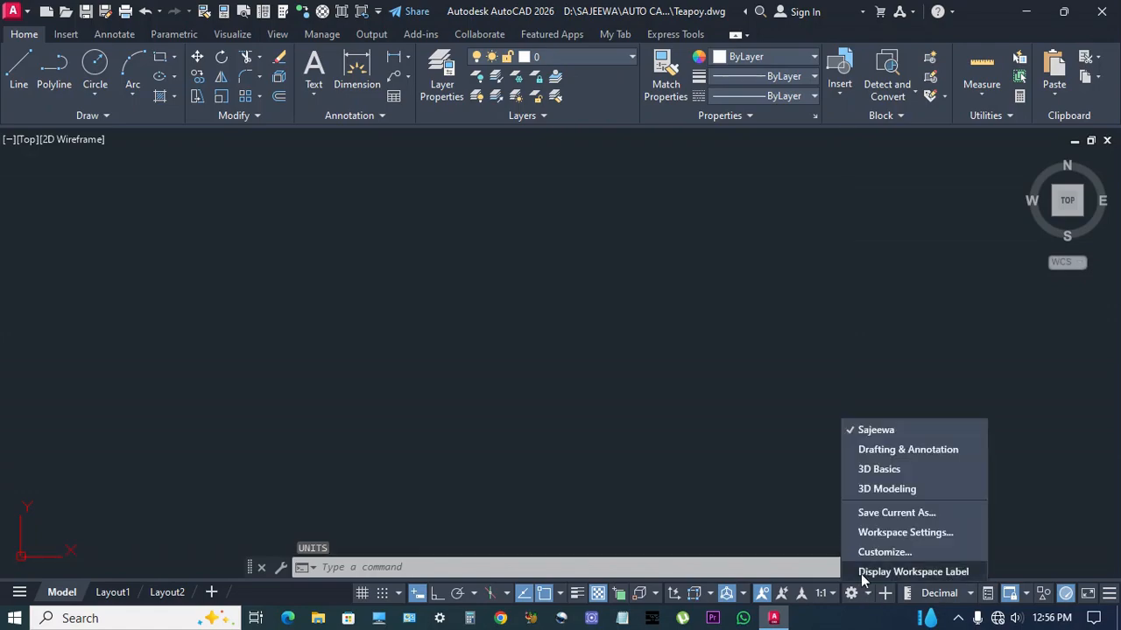
click(886, 490)
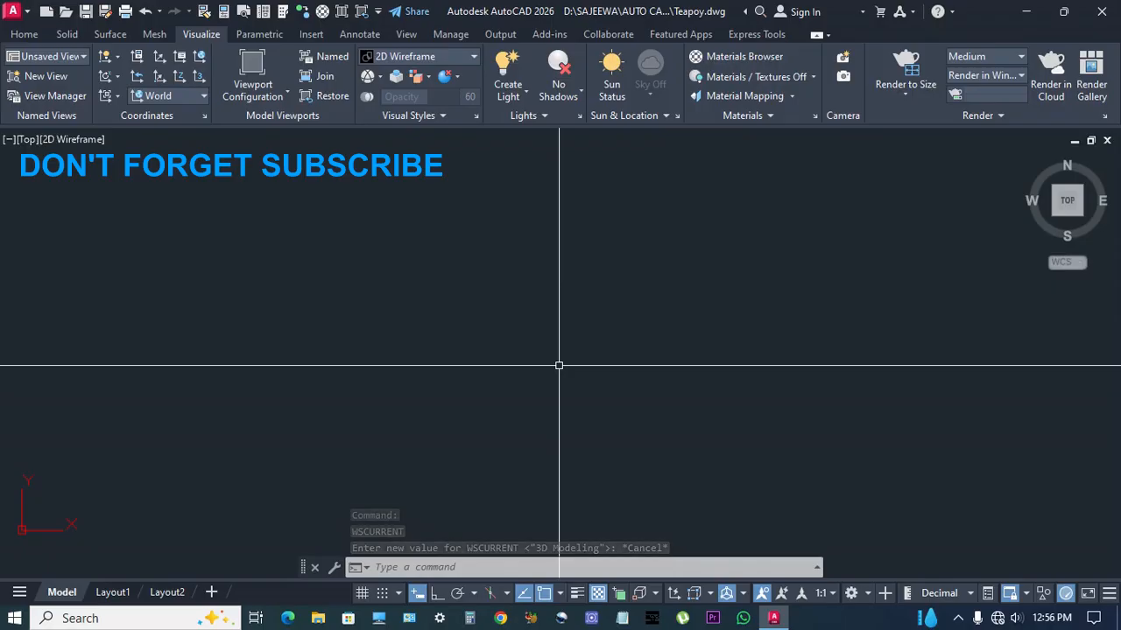
Draw a rectangle 80 mm long and 15 mm wide near the origin.
text(rec)
key(Return)
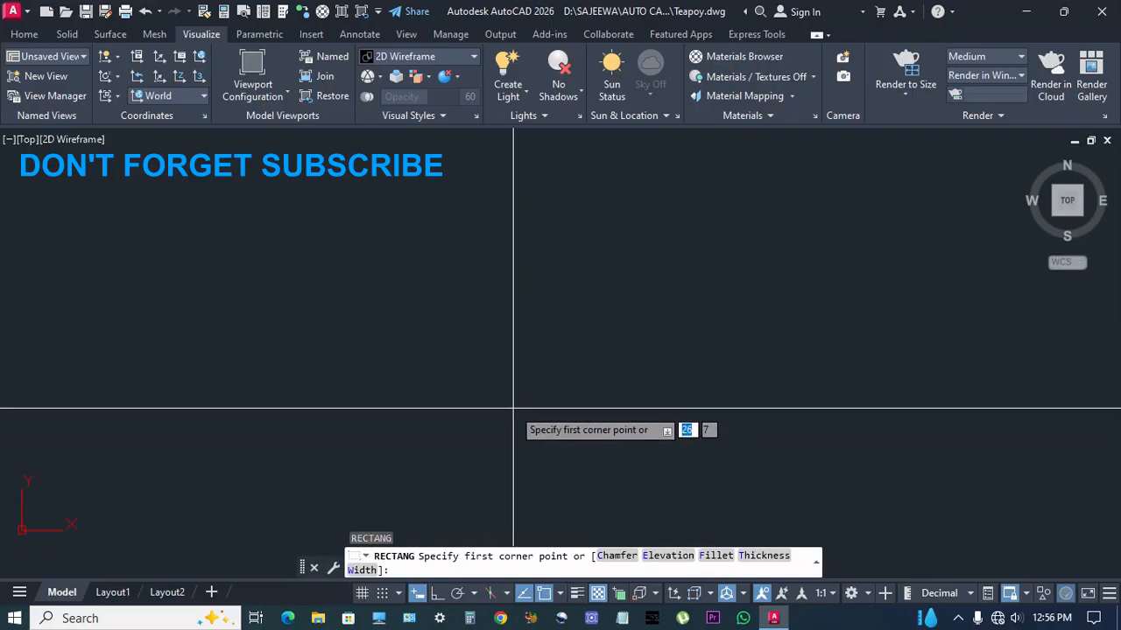
click(503, 428)
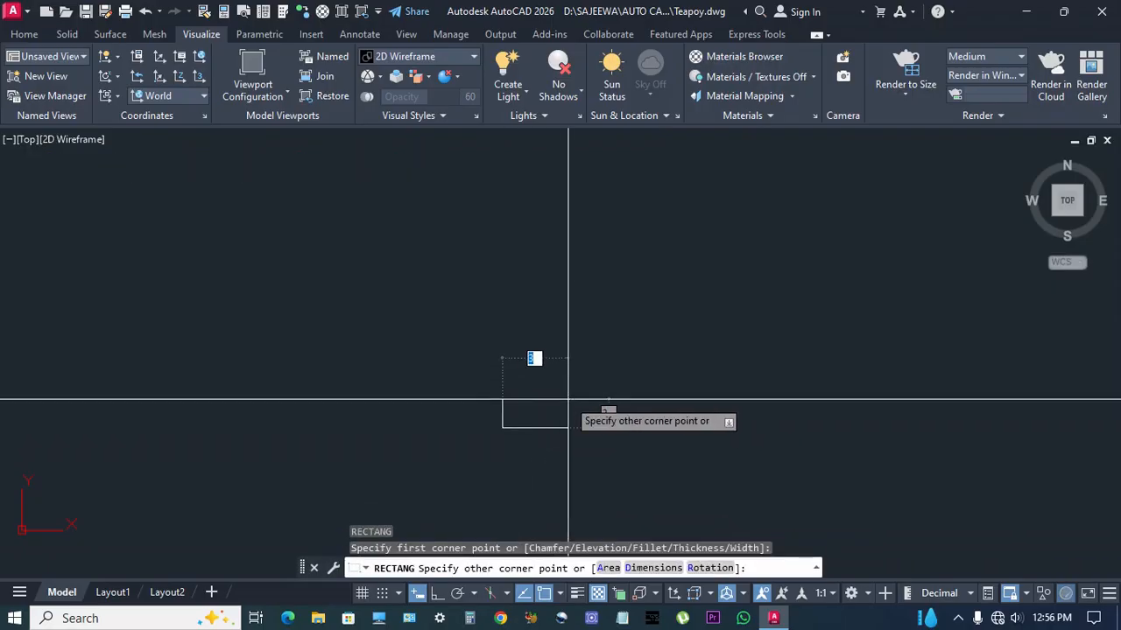
text(d)
key(Return)
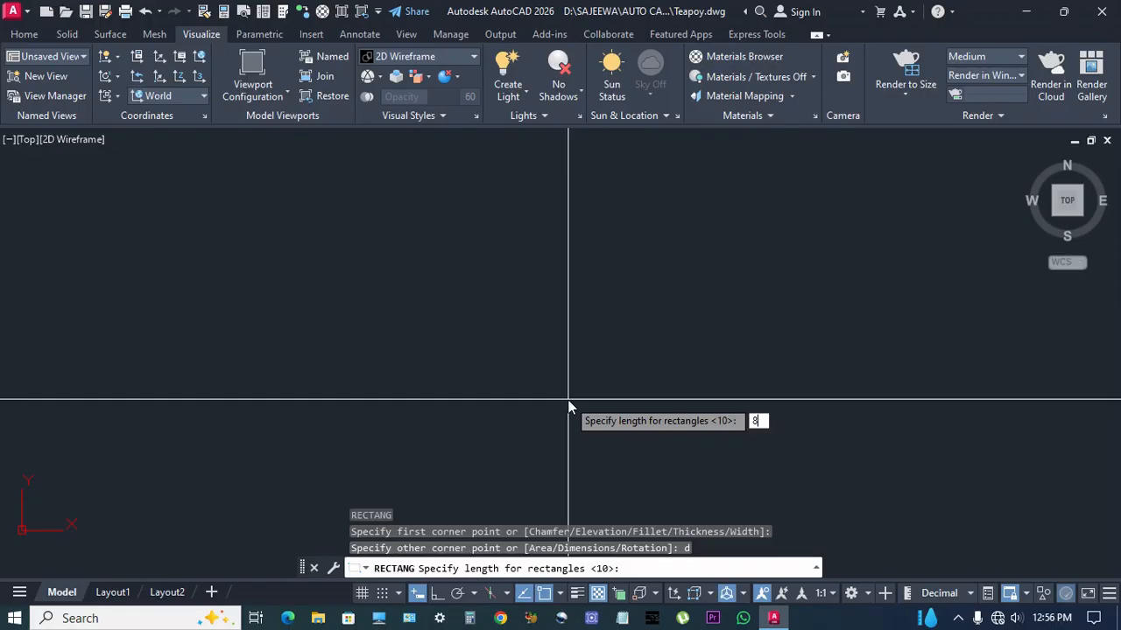
text(80)
key(Return)
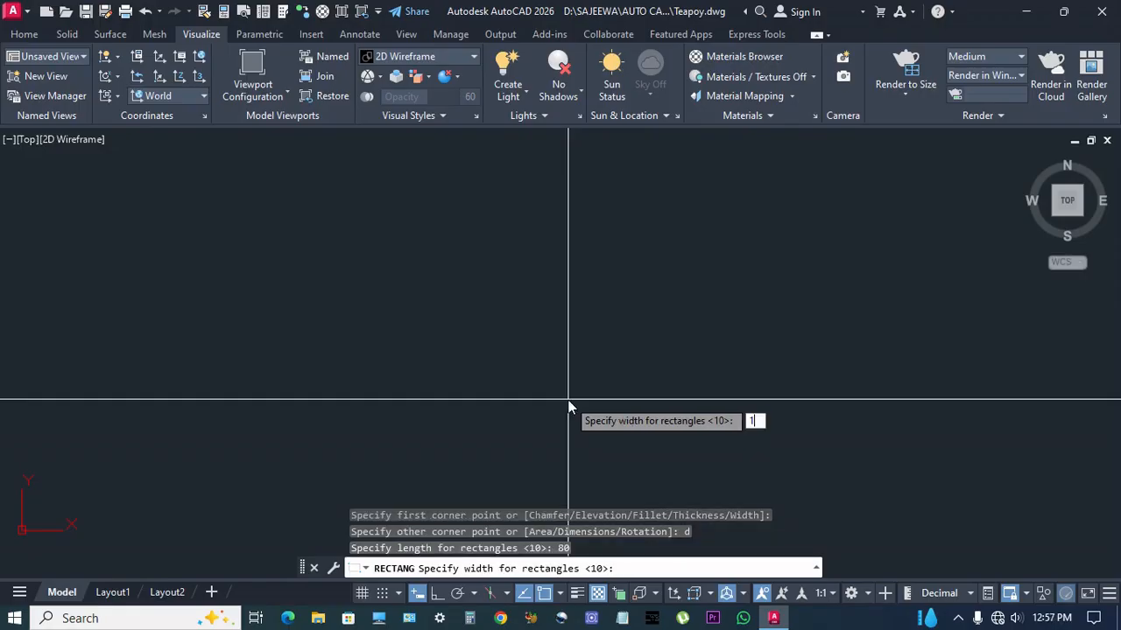
key(Return)
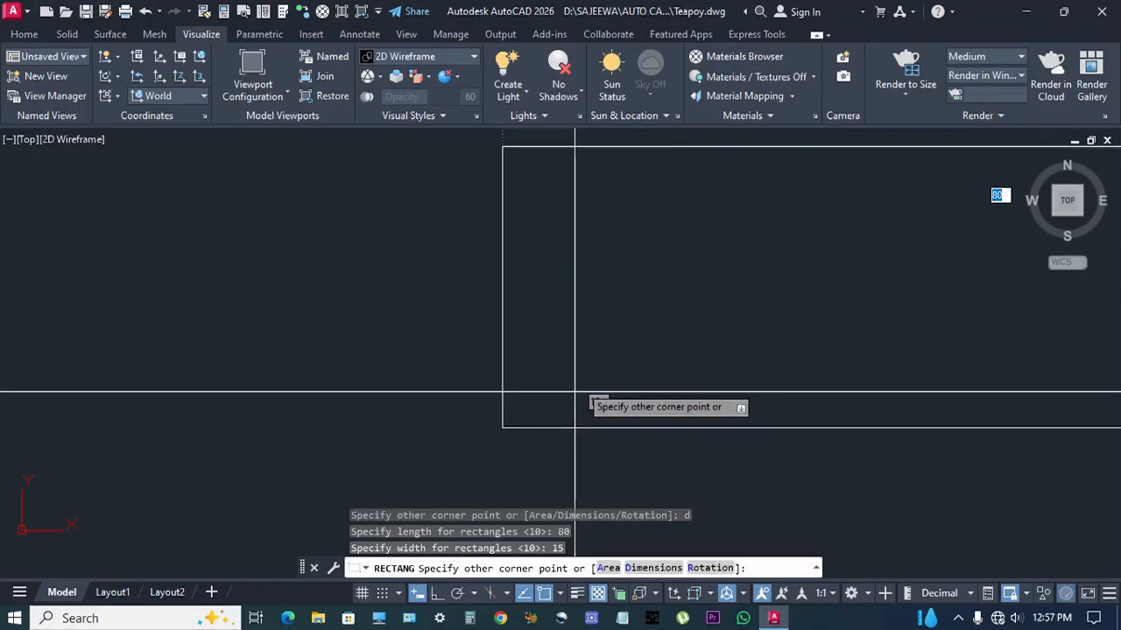
scroll(576, 386, down, 2)
click(733, 318)
Copy the rectangle 385 mm straight up along the Y axis from its lower-left corner, with Ortho on.
scroll(541, 353, down, 6)
middle_drag(706, 354, 615, 376)
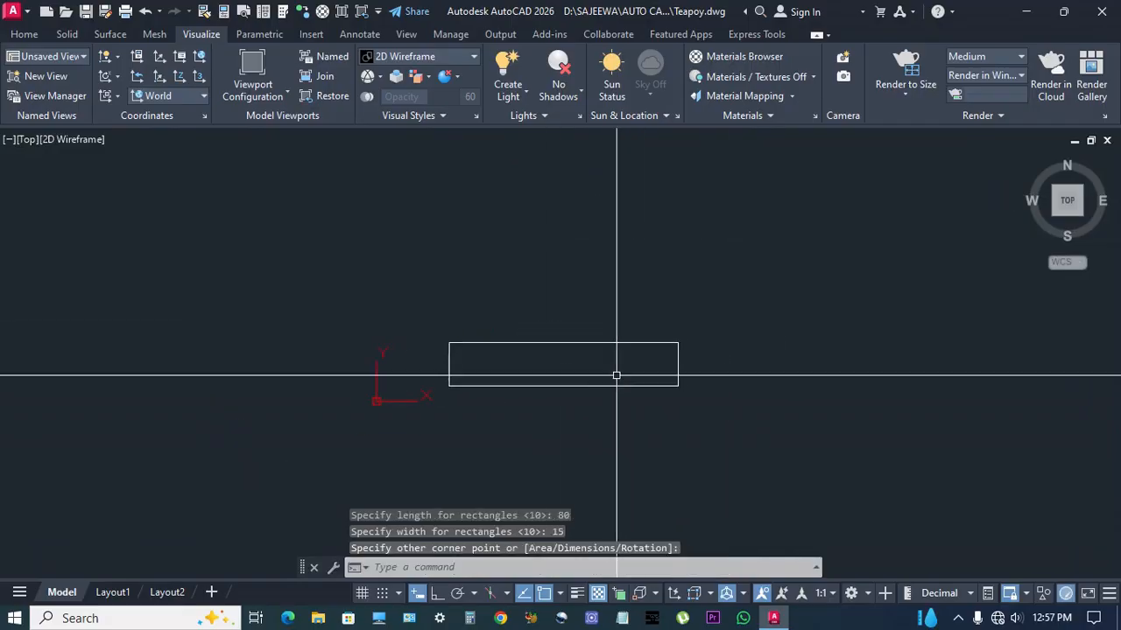
scroll(610, 376, down, 3)
middle_drag(630, 295, 633, 351)
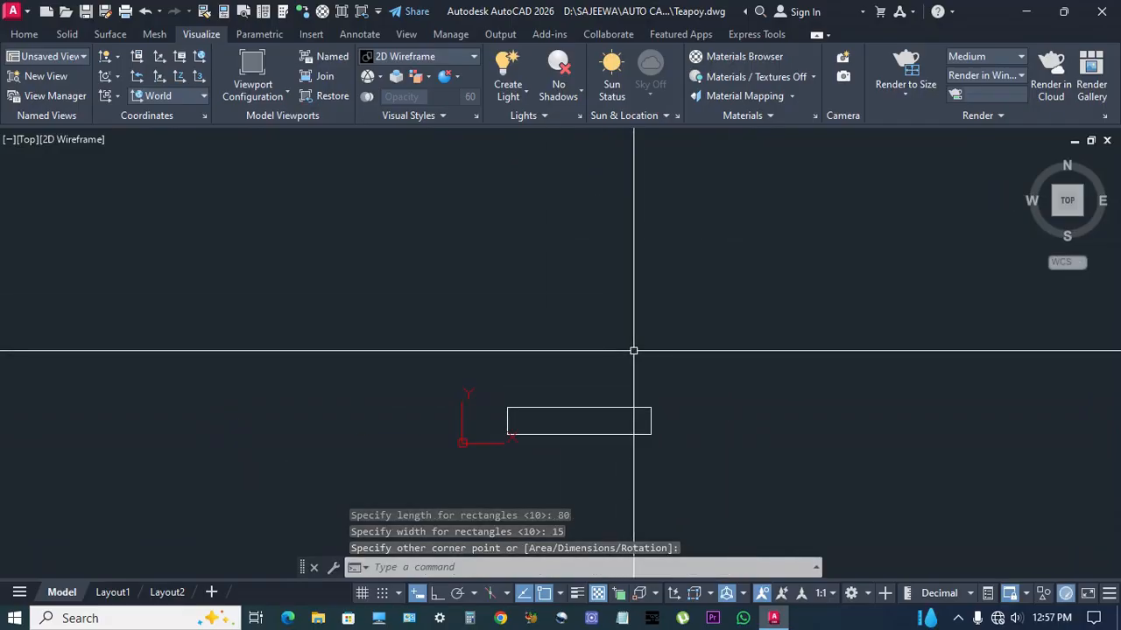
text(co)
key(Return)
drag(618, 378, 583, 423)
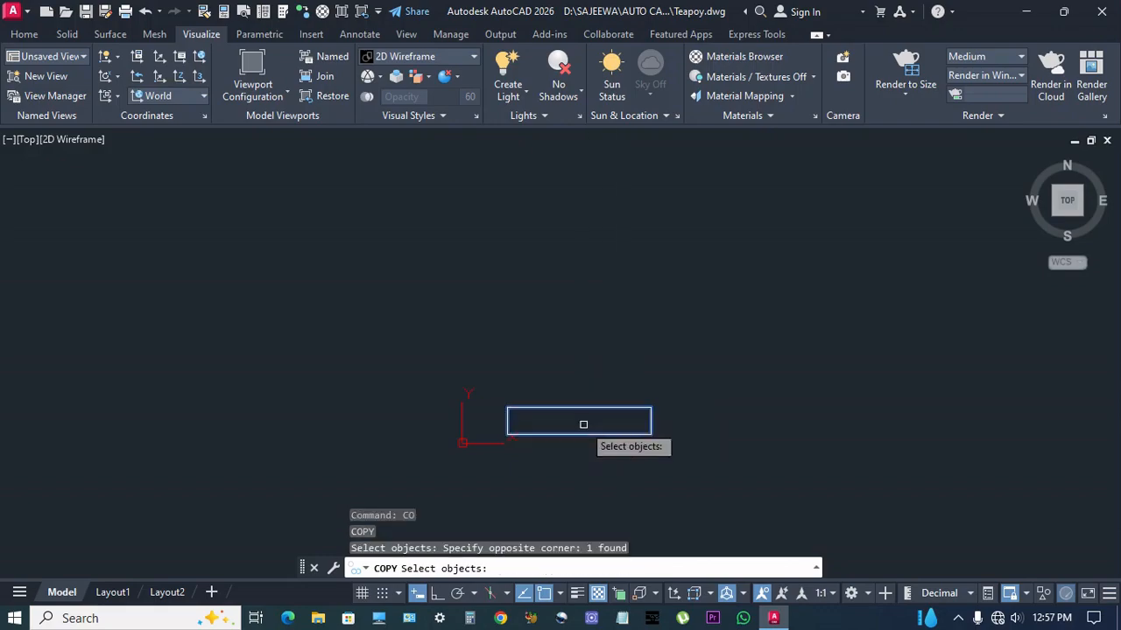
key(Return)
scroll(511, 436, up, 2)
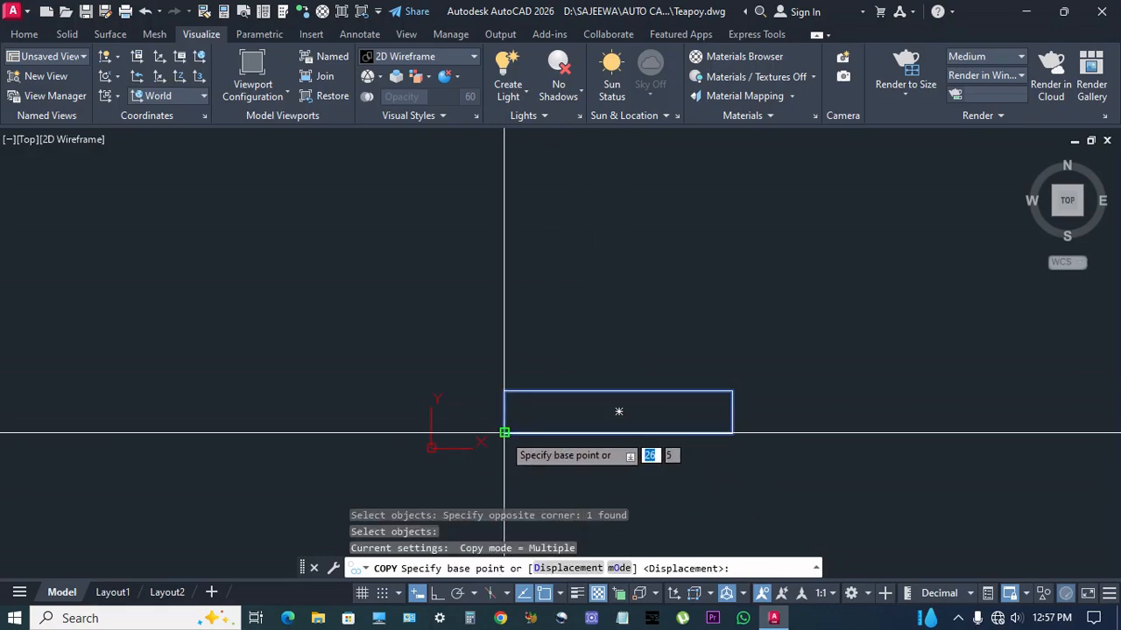
click(504, 432)
key(F8)
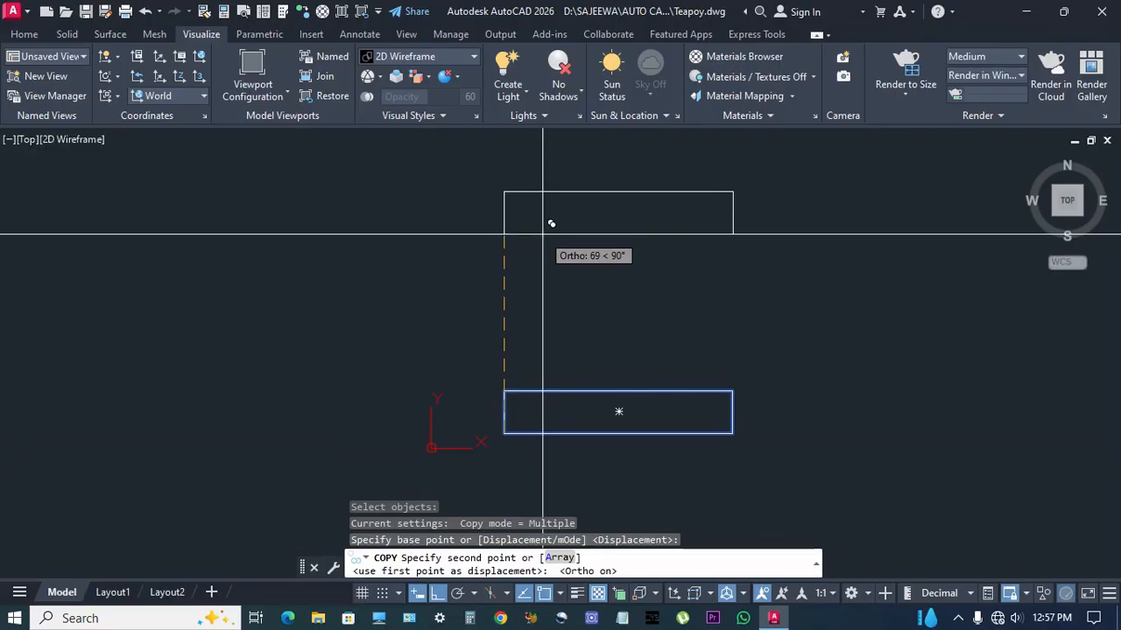
text(385)
key(Return)
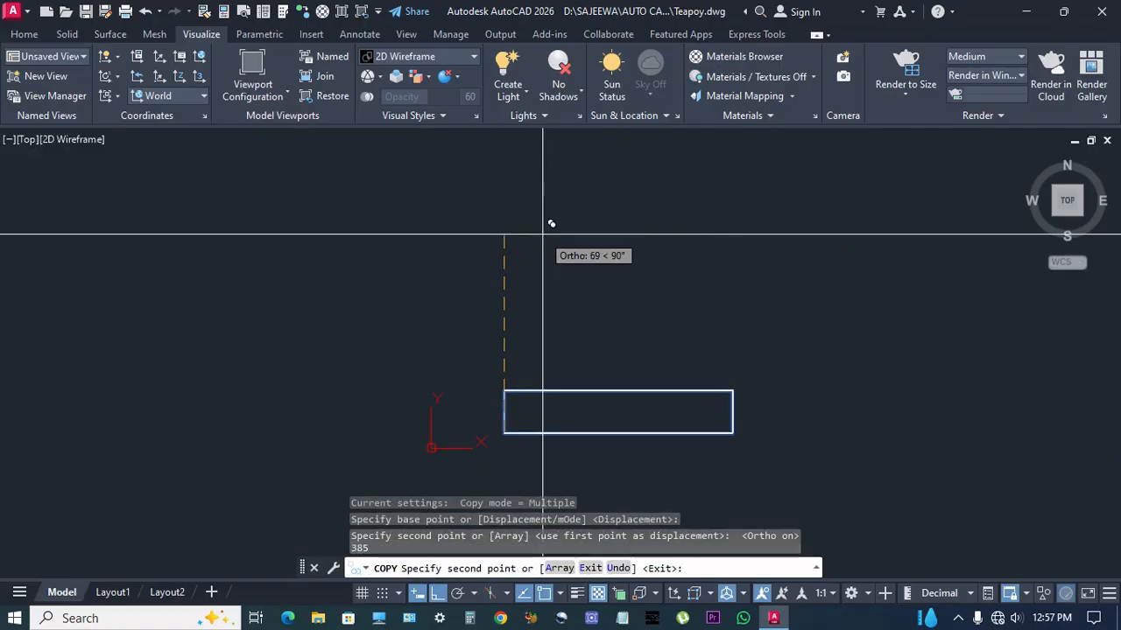
key(Escape)
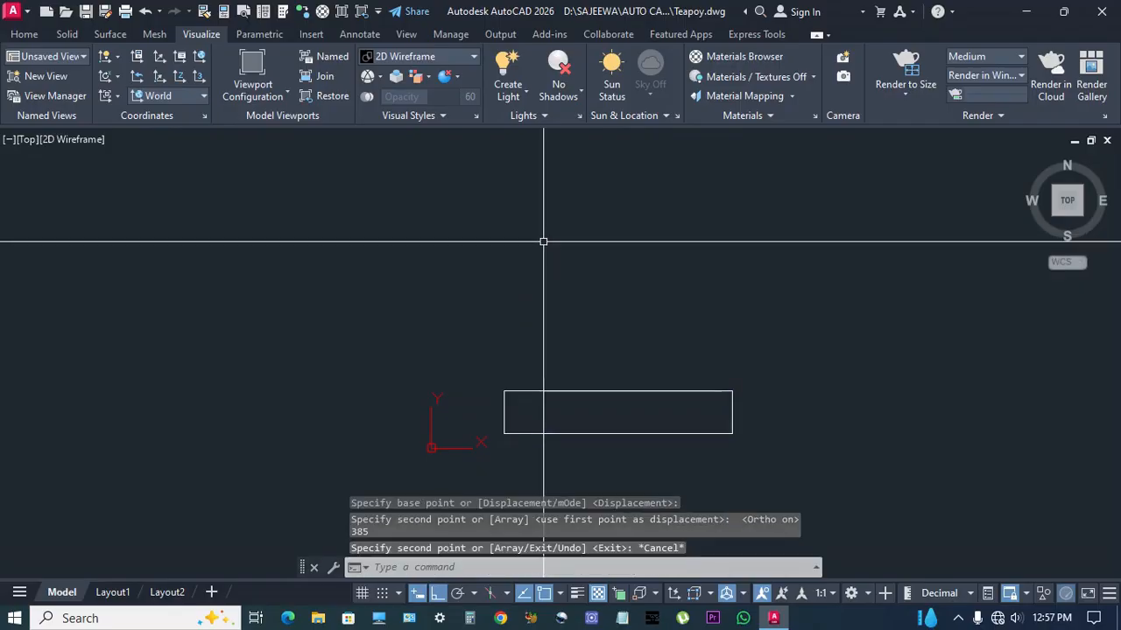
Move both rectangles together along the positive X direction, away from the origin.
scroll(542, 242, down, 5)
middle_drag(617, 253, 623, 316)
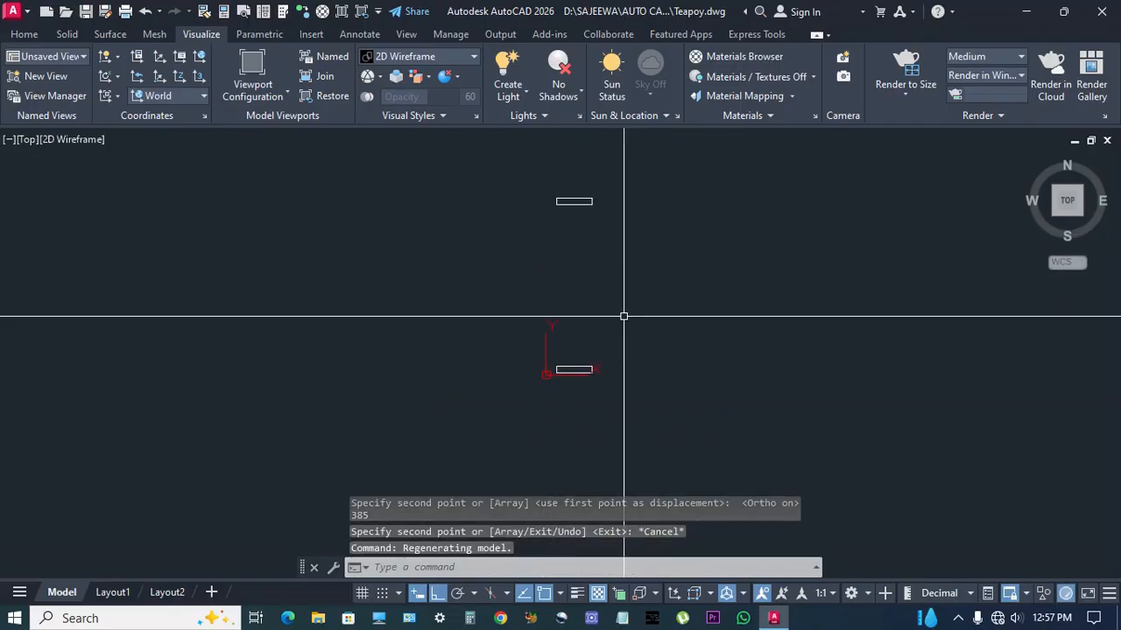
text(m)
key(Return)
click(617, 197)
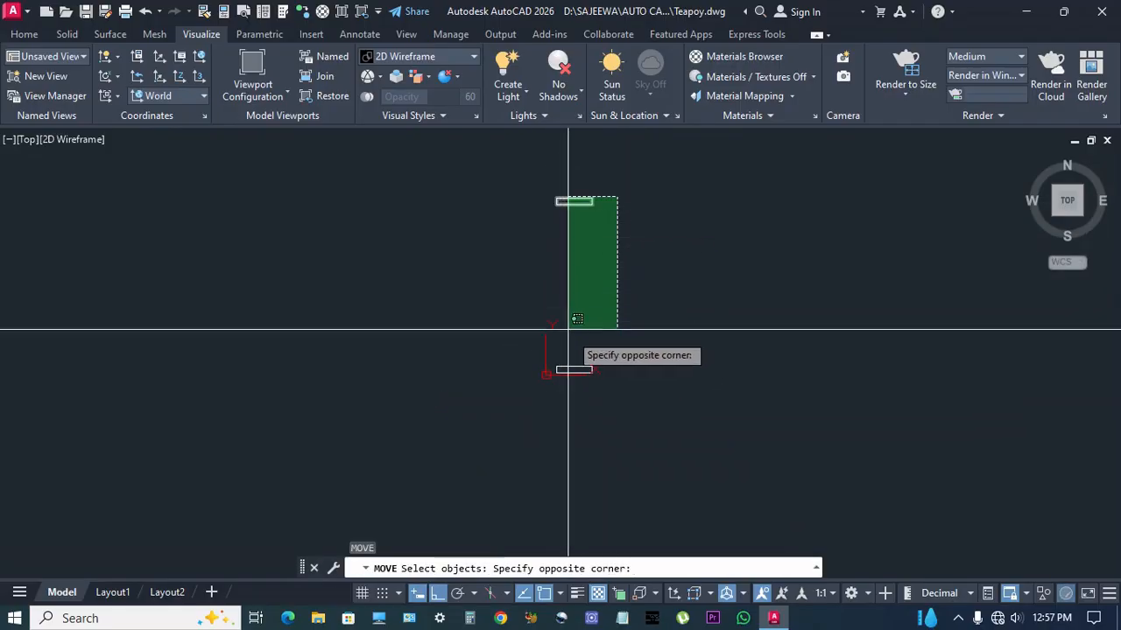
click(578, 378)
key(Return)
click(641, 337)
click(755, 328)
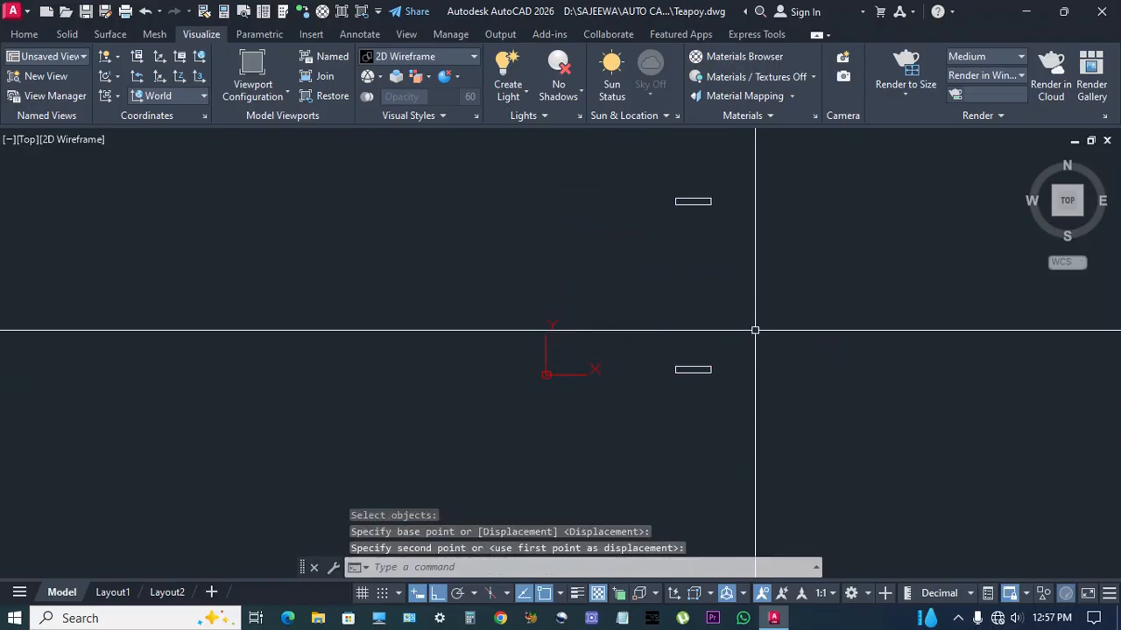
Switch to the SW Isometric view and extrude both rectangles to a height of 485 mm.
middle_drag(756, 328, 618, 356)
middle_drag(618, 357, 606, 357)
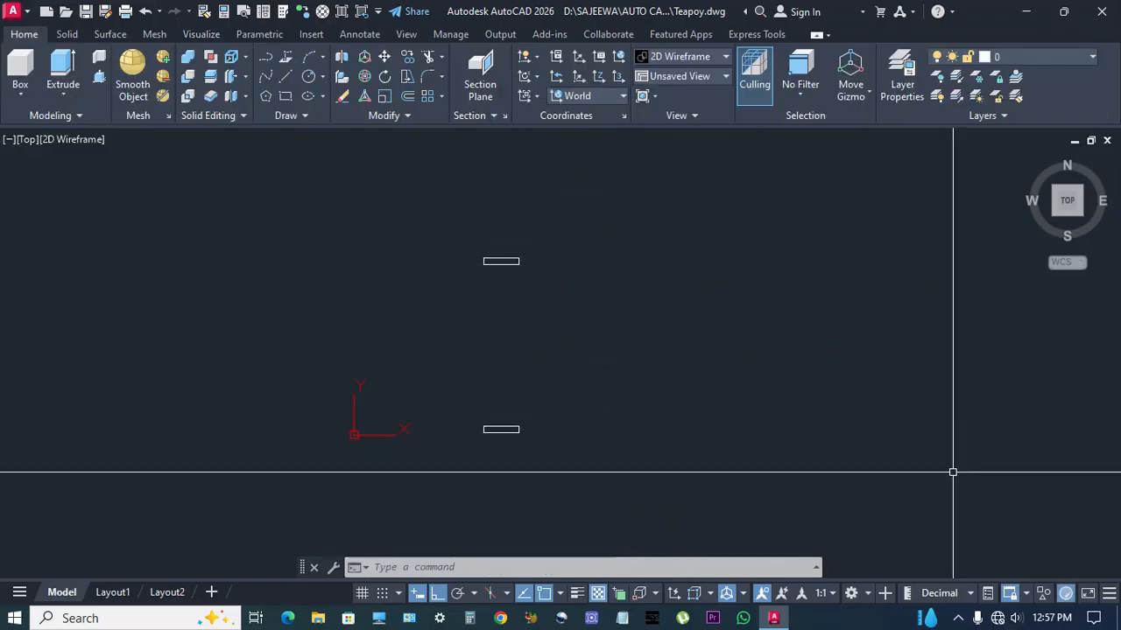
click(27, 140)
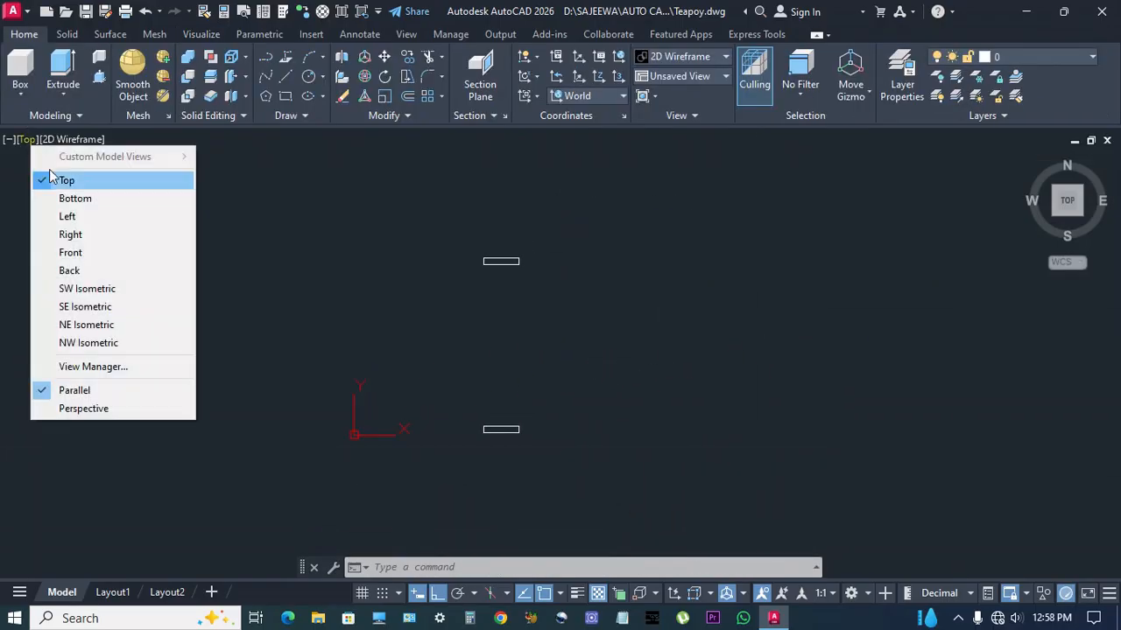
click(102, 296)
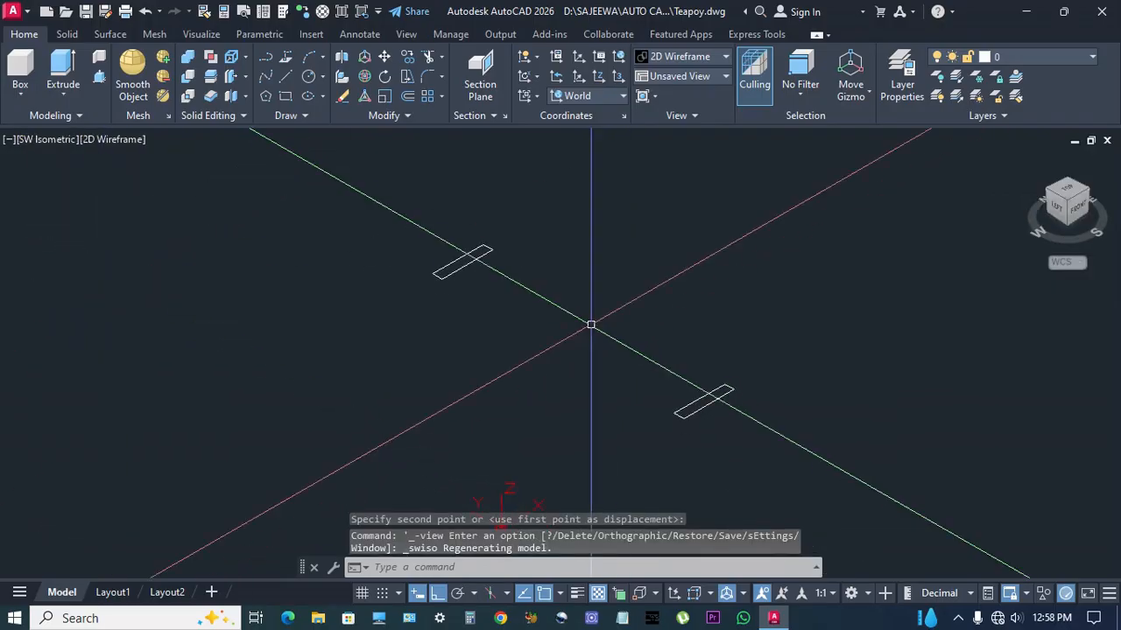
click(61, 77)
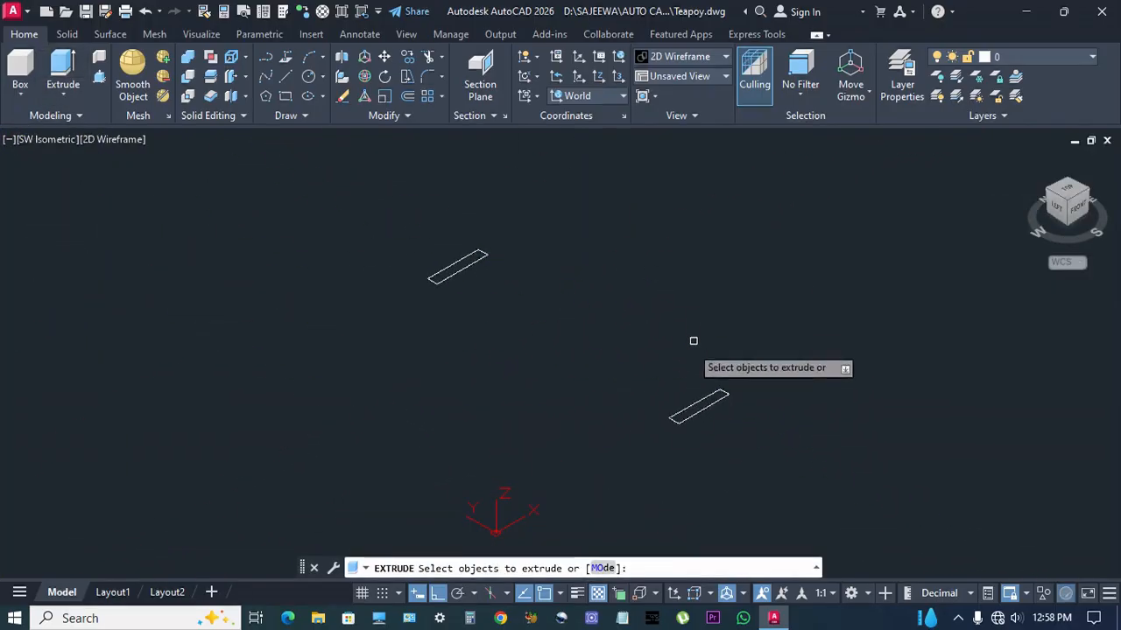
click(695, 414)
click(472, 267)
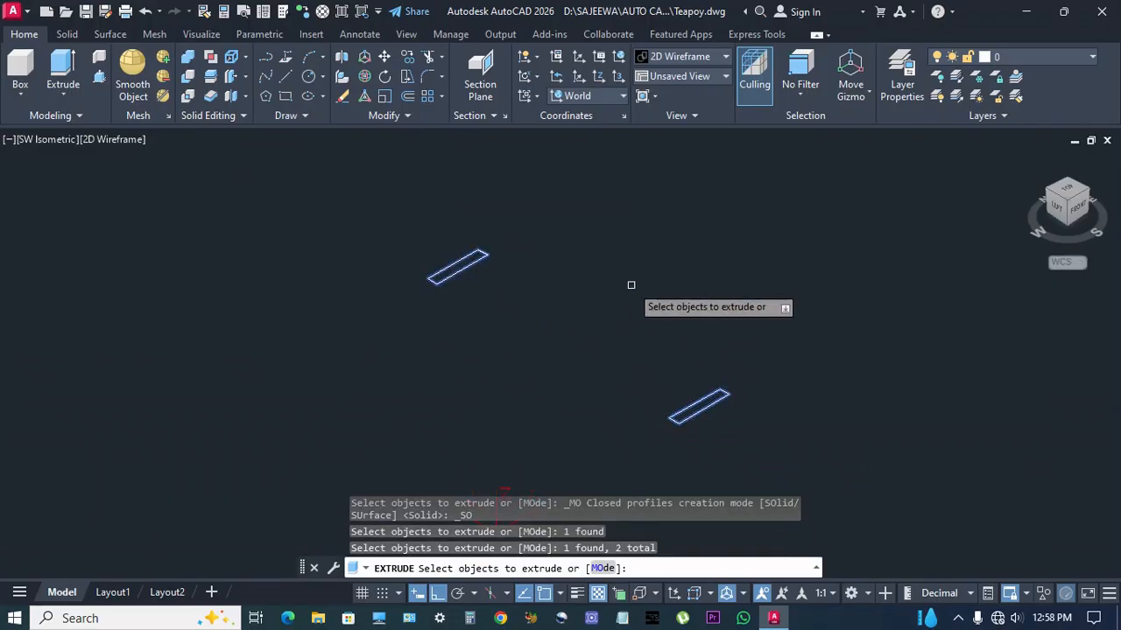
right_click(632, 286)
click(662, 295)
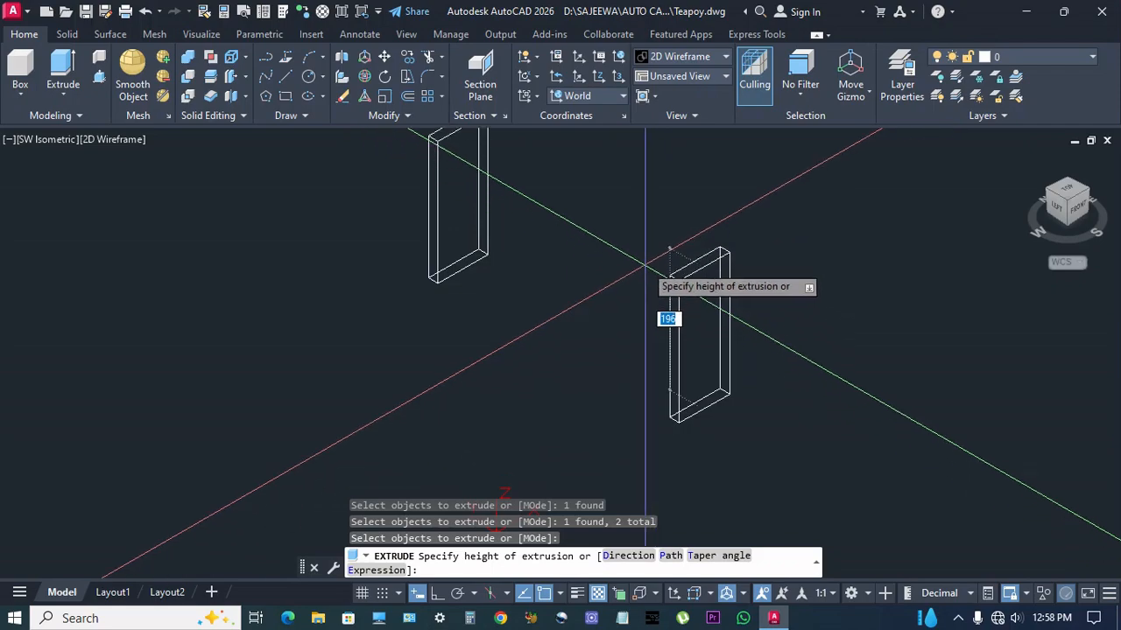
text(485)
key(Return)
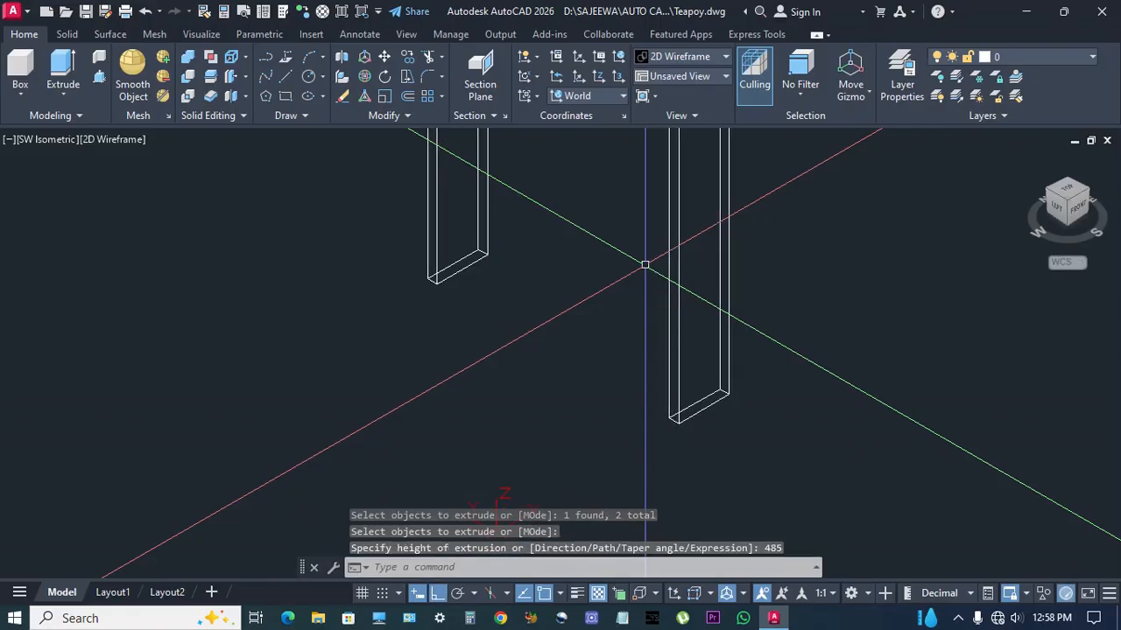
Set the user coordinate system to the Front orientation.
scroll(644, 264, down, 4)
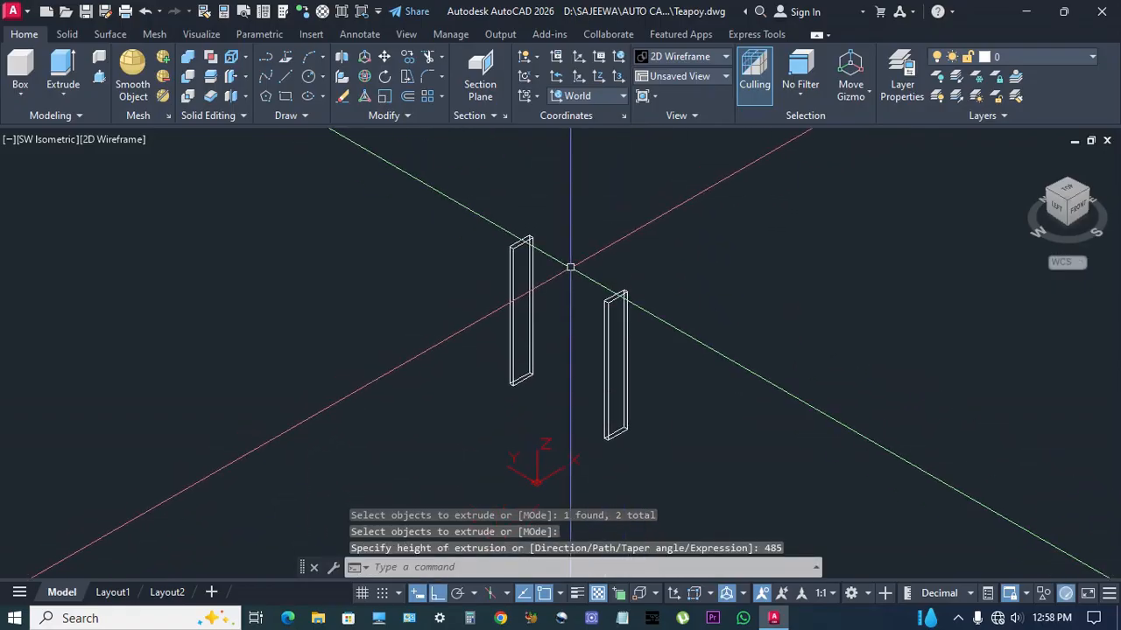
scroll(565, 258, up, 3)
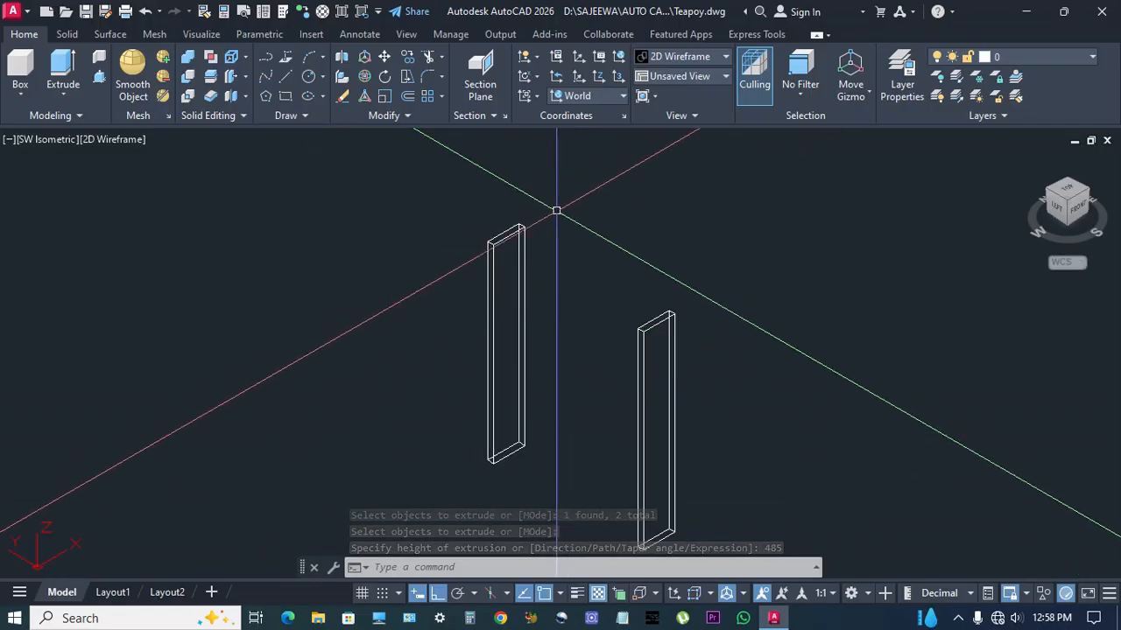
click(622, 97)
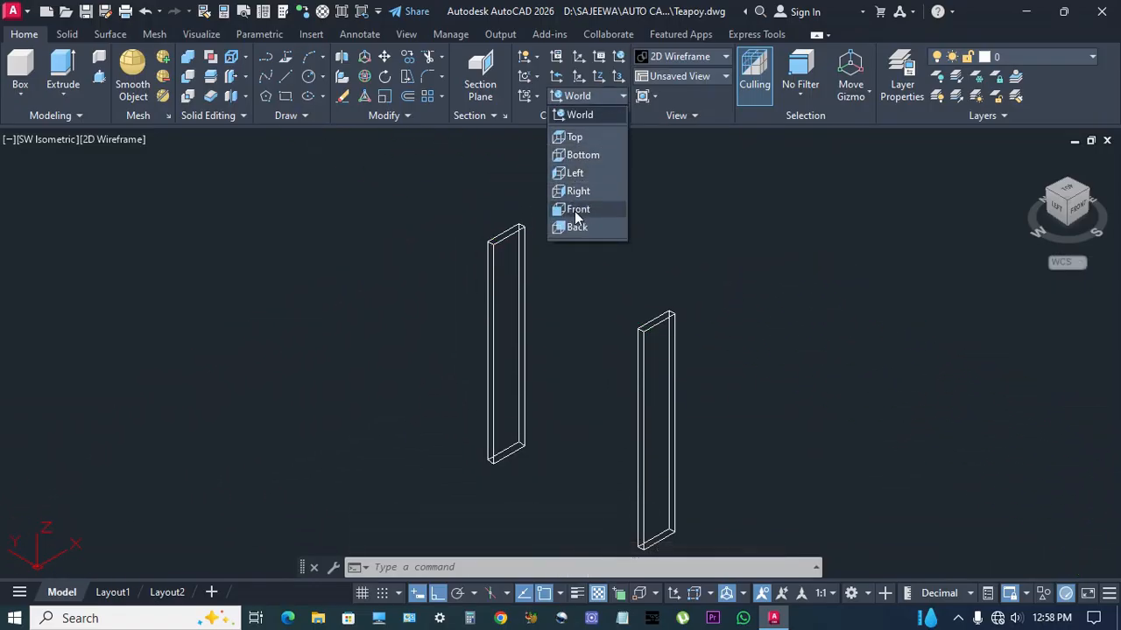
click(578, 210)
Draw an 80 by 15 mm rectangle standing on the top outer edge of the rear upright, starting from its outer top corner.
scroll(505, 218, up, 4)
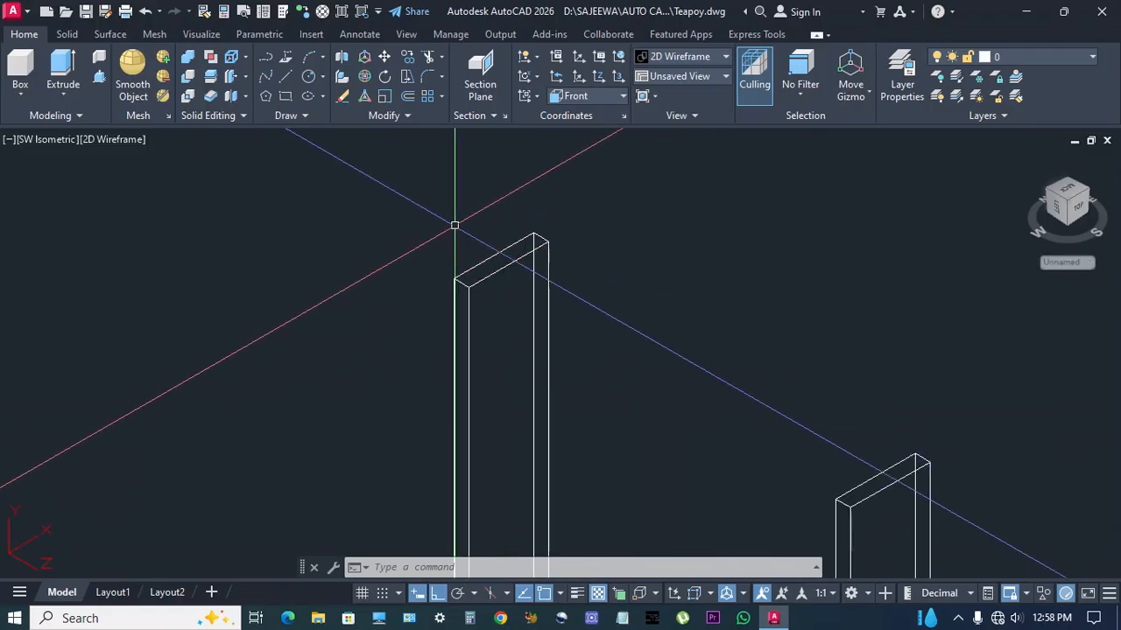
text(rec)
key(Return)
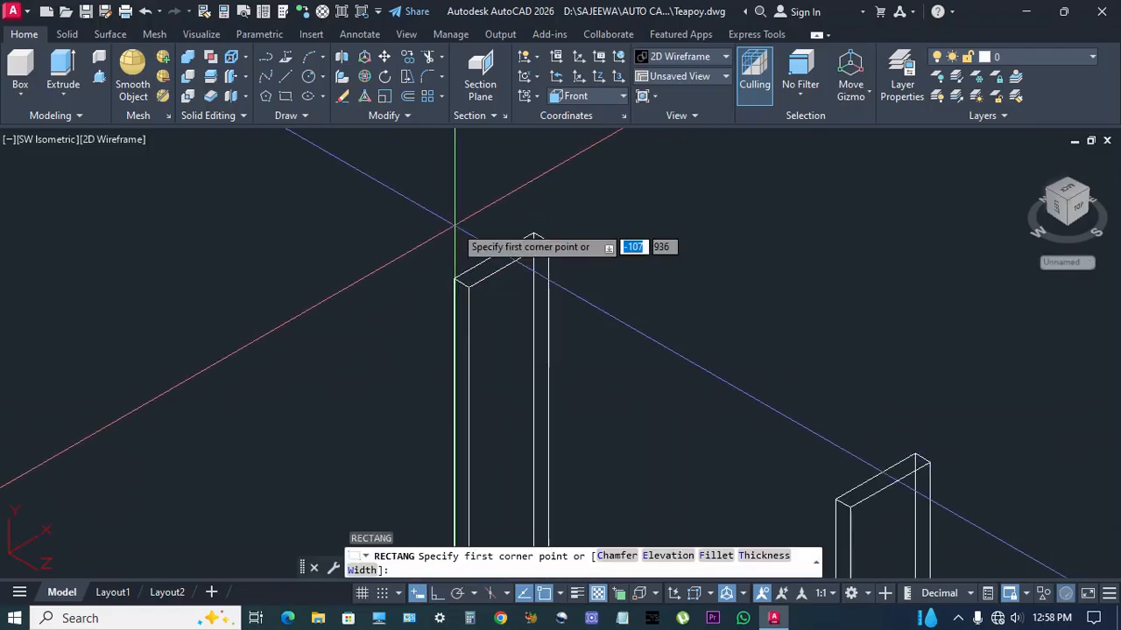
scroll(454, 287, up, 2)
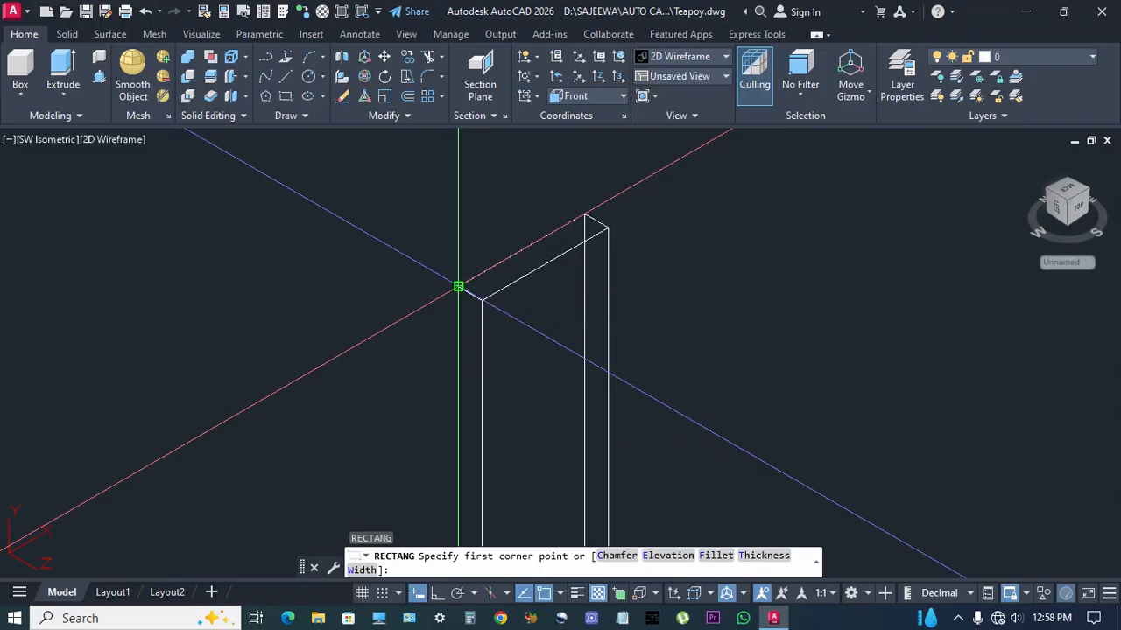
click(458, 286)
text(d)
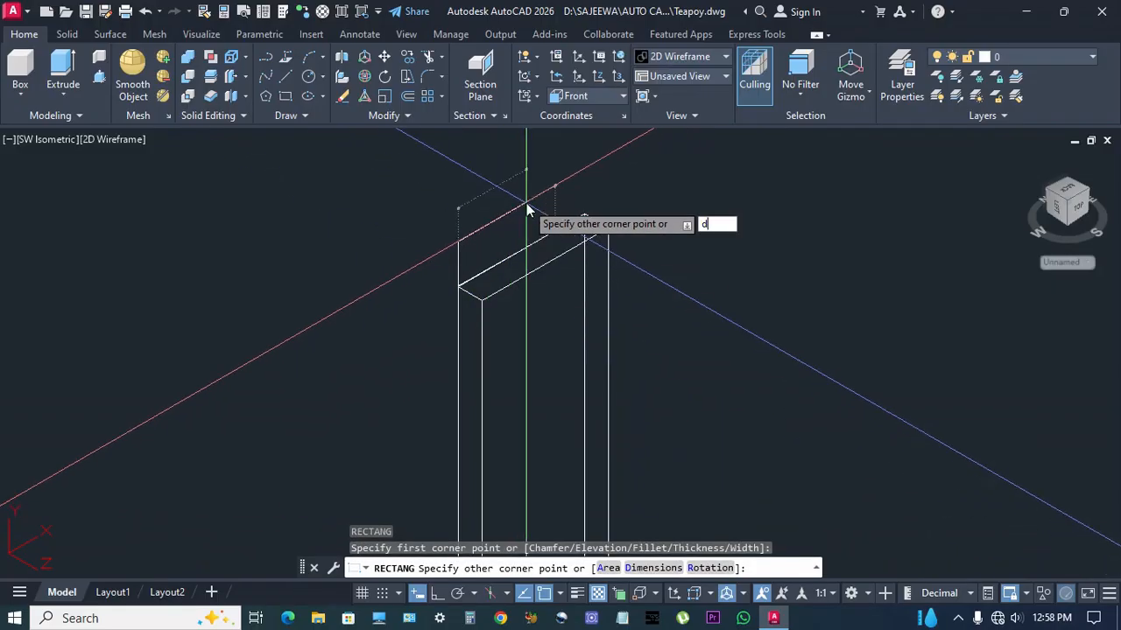
key(Return)
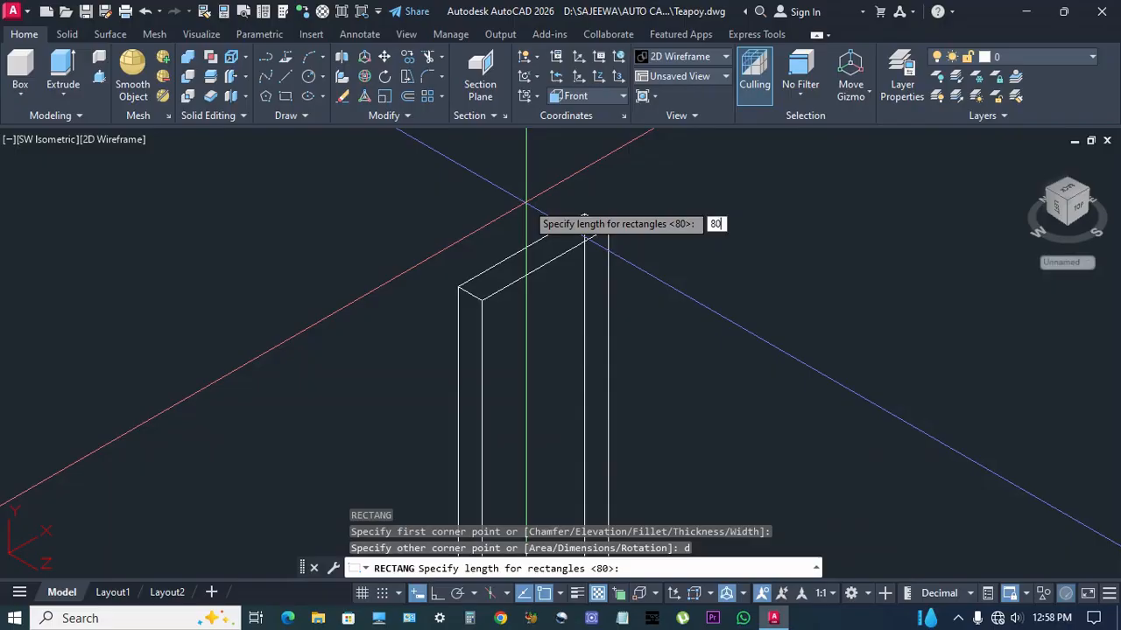
key(Return)
key(Return)
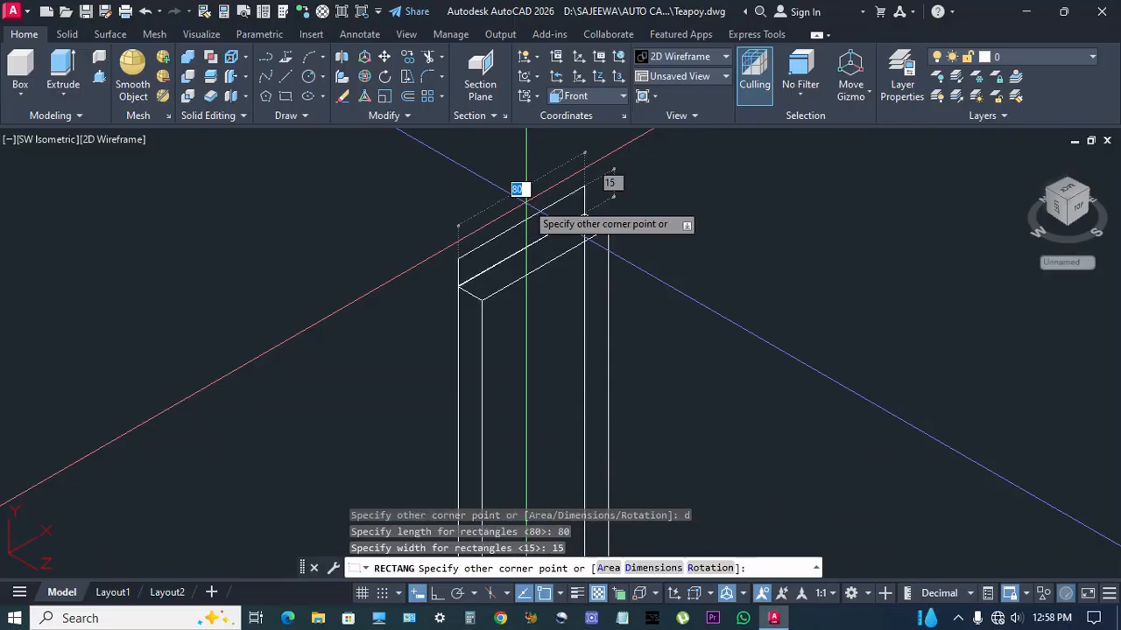
click(525, 194)
Extrude the 80 by 15 mm rectangle 400 mm toward the front upright to form the top rail across both uprights.
scroll(543, 201, down, 2)
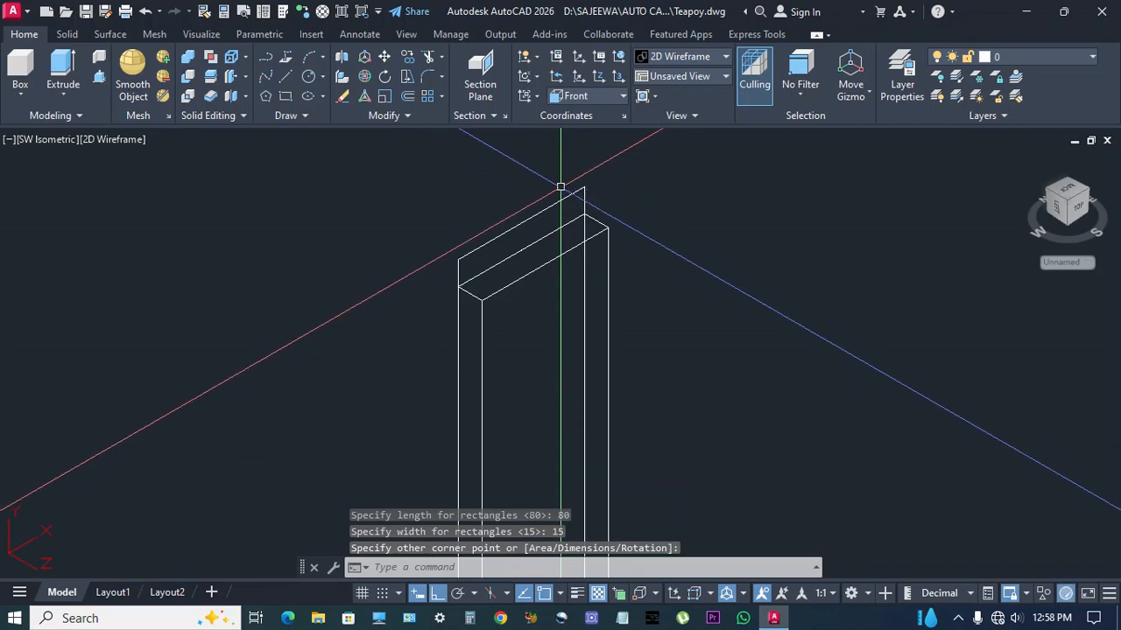
middle_drag(627, 243, 613, 243)
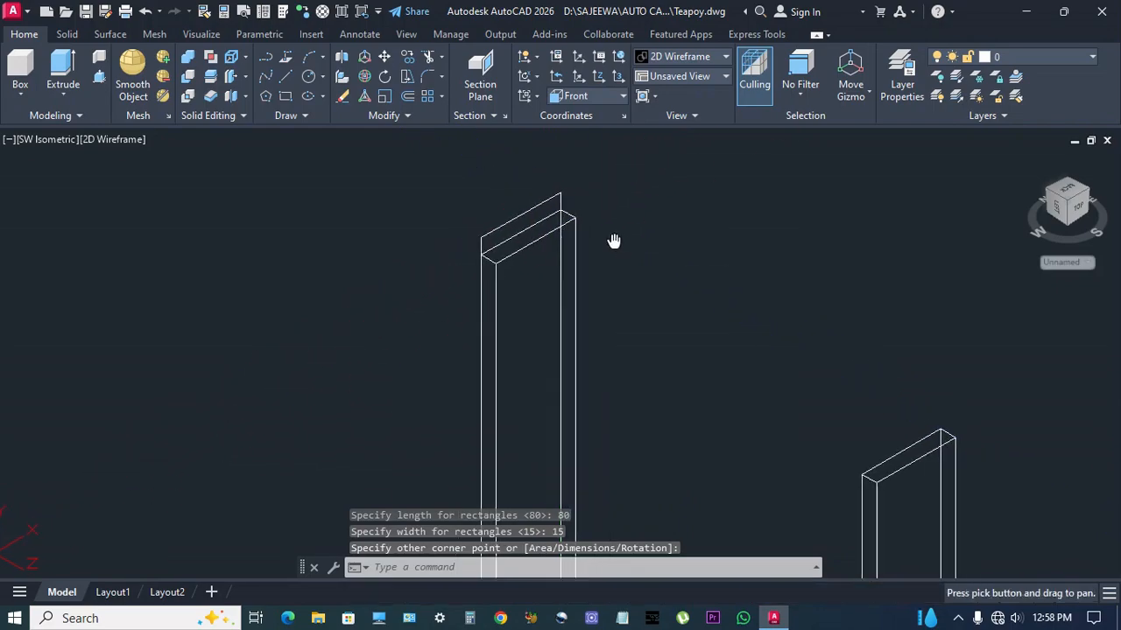
click(67, 89)
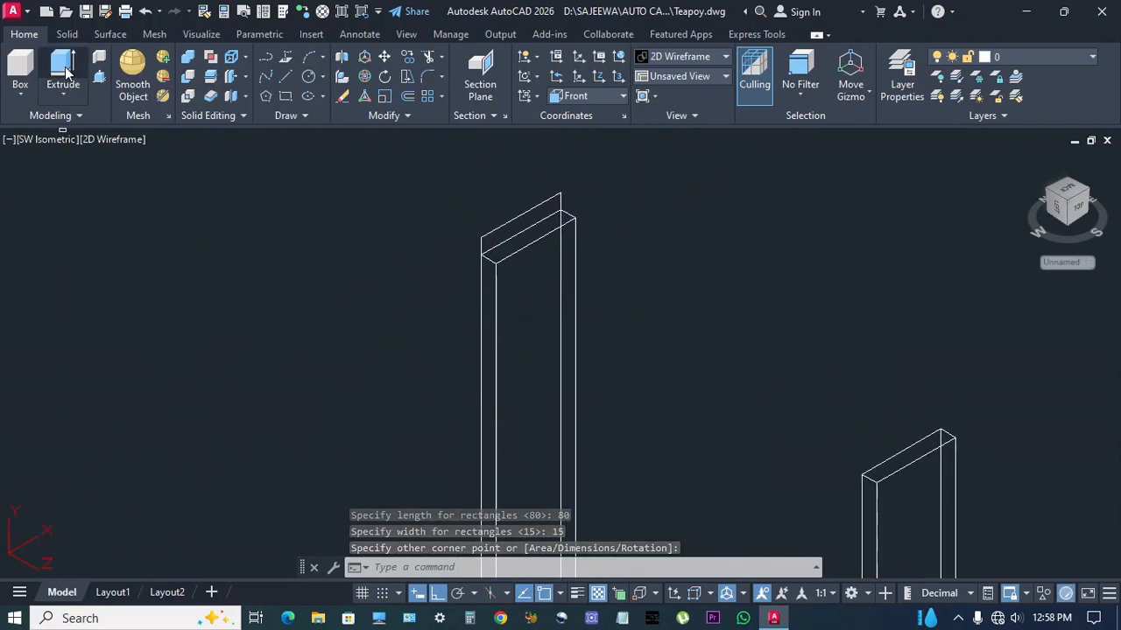
click(540, 229)
right_click(708, 273)
click(726, 282)
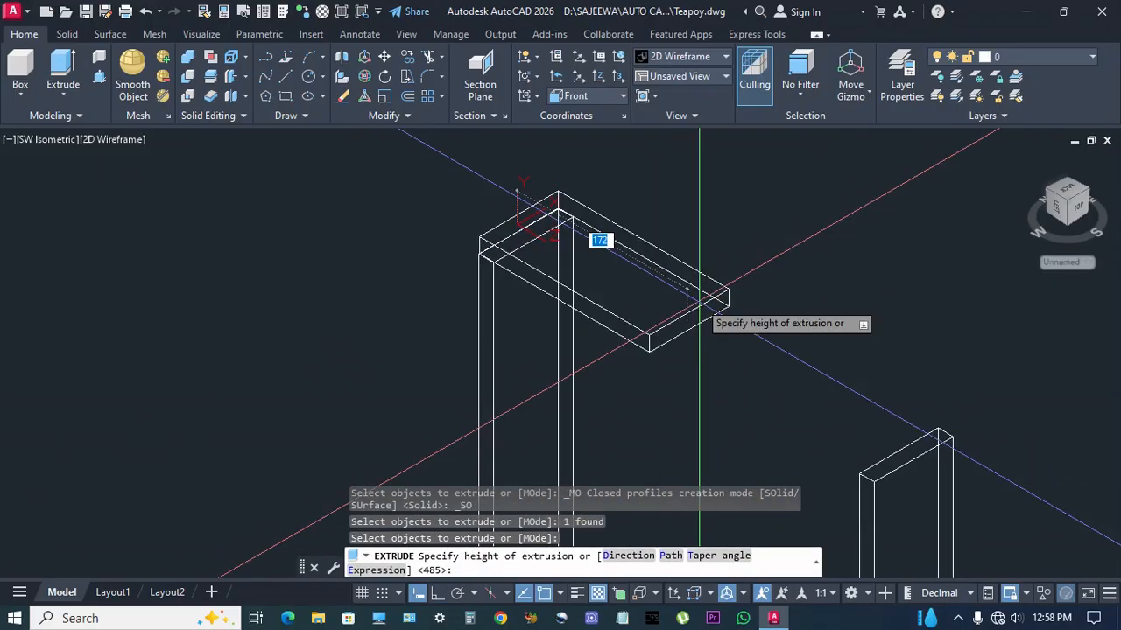
text(400)
key(Return)
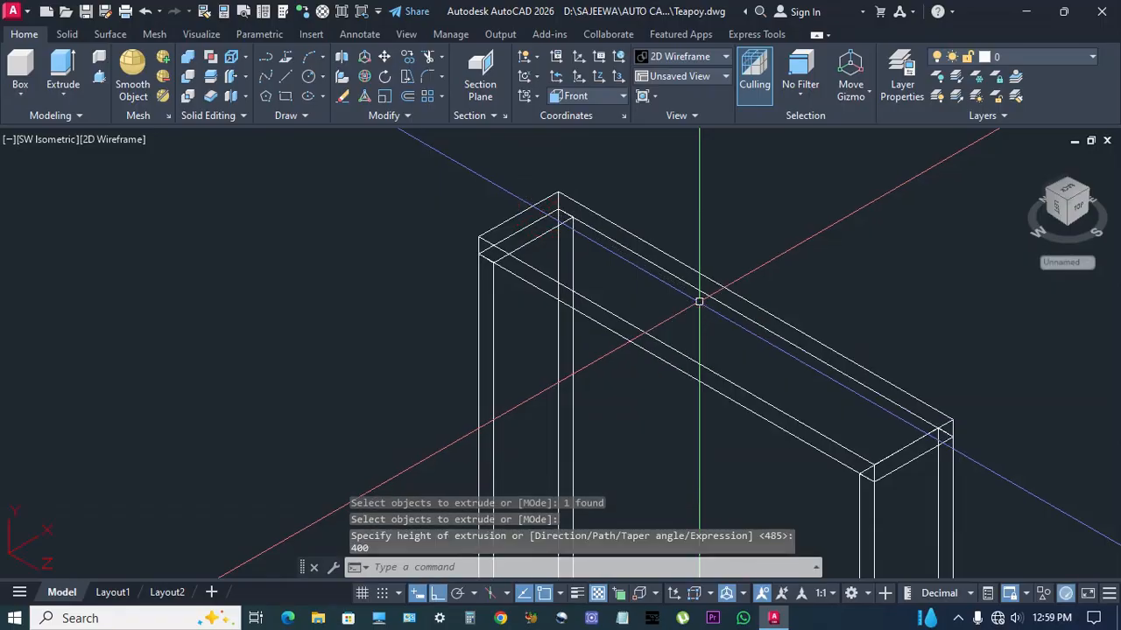
Switch to the Top view and align the user coordinate system with the current view.
scroll(683, 350, down, 3)
scroll(625, 280, down, 2)
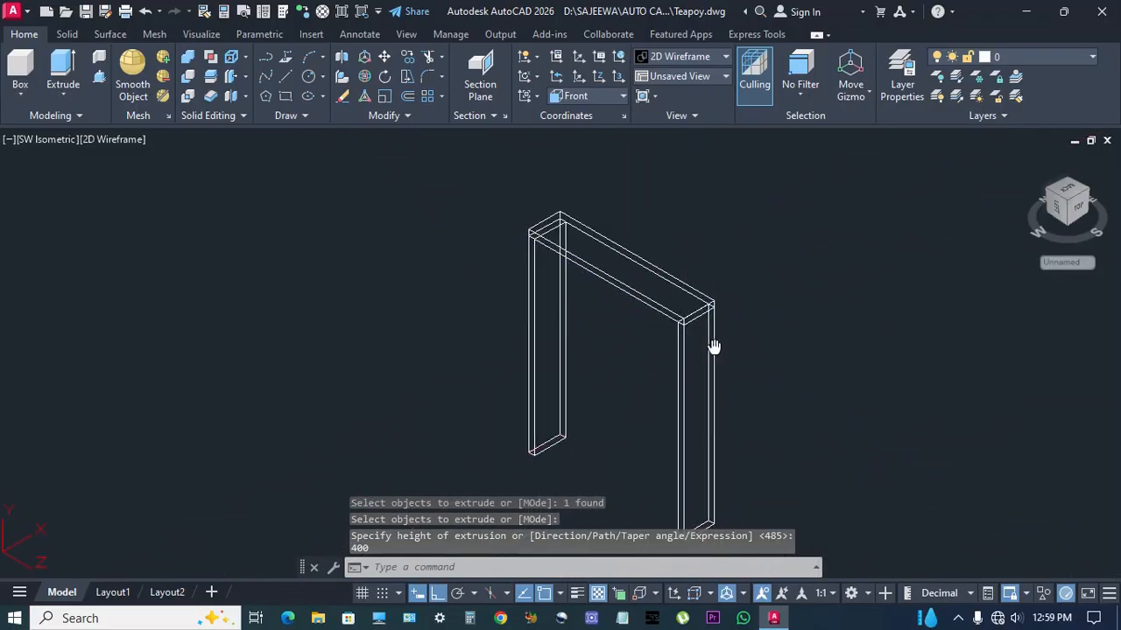
click(39, 140)
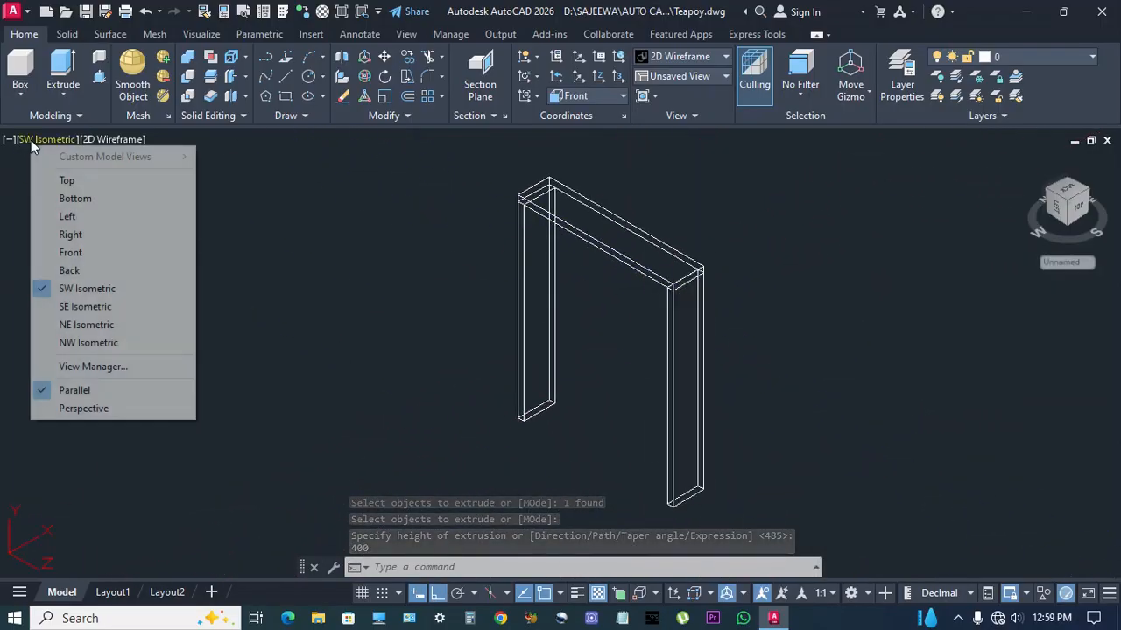
click(67, 181)
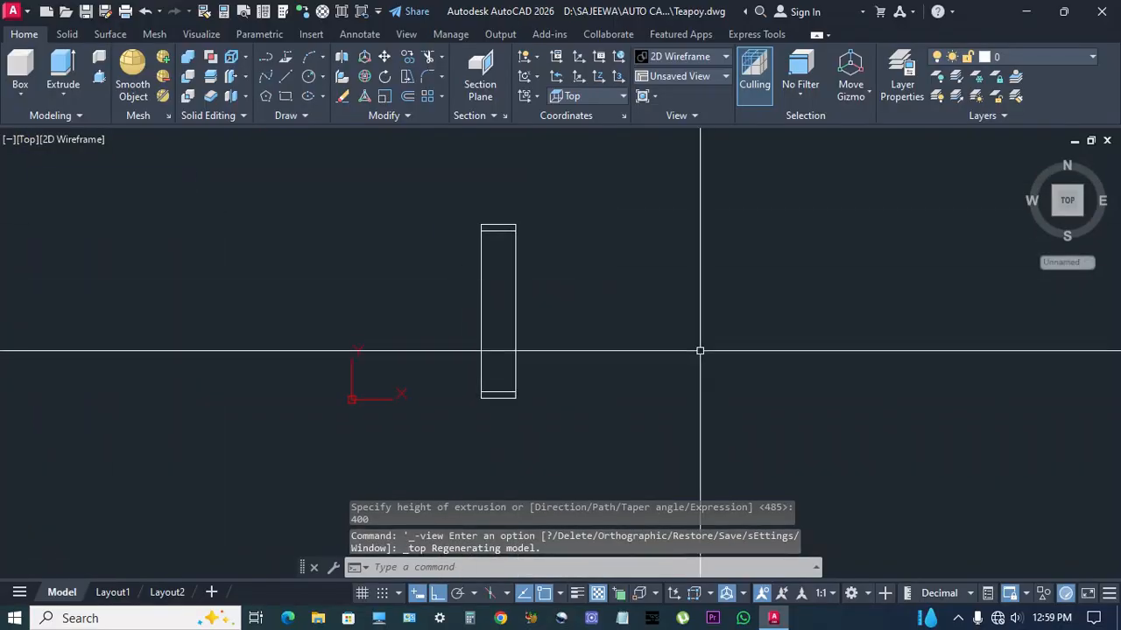
click(537, 97)
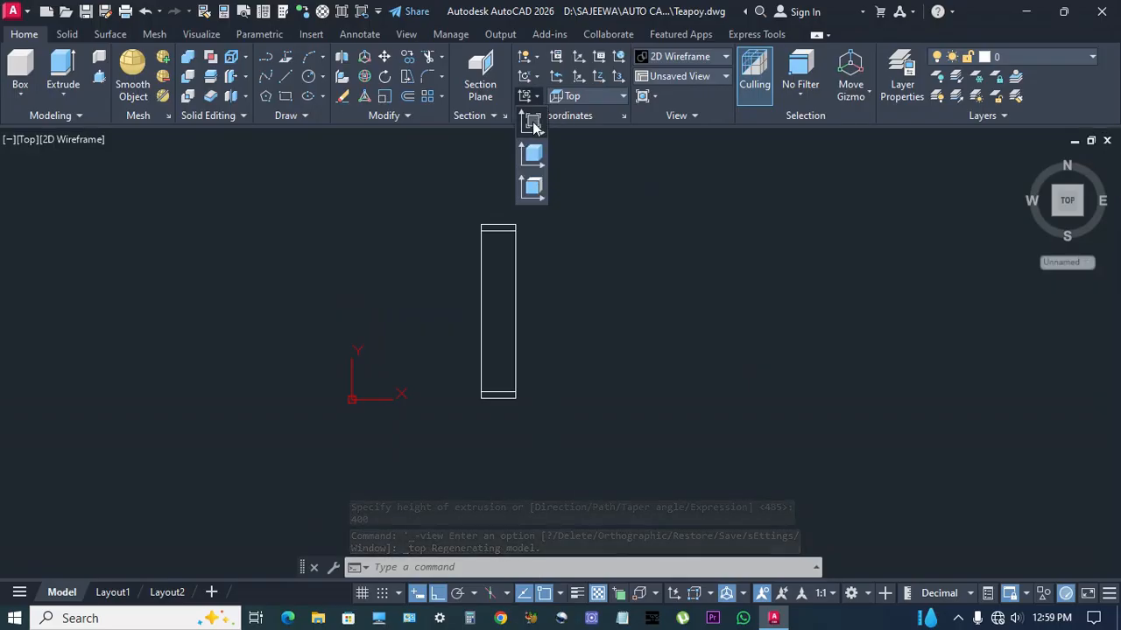
click(532, 124)
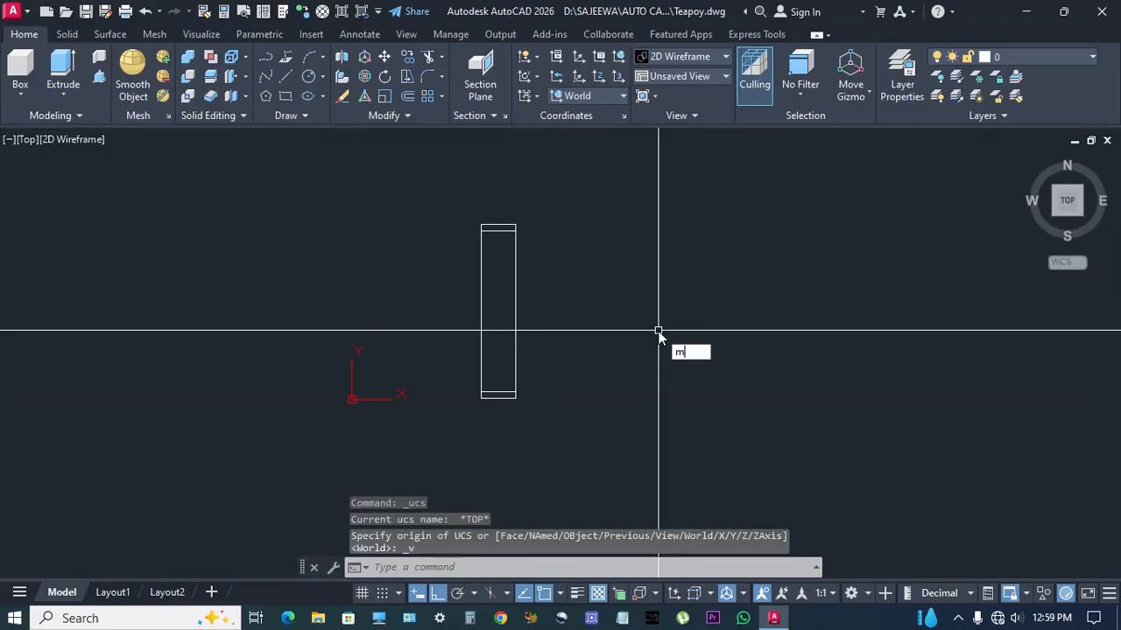
Mirror the three frame solids about a line parallel to Y, 375 mm along X from the frame's lower-left corner, keeping the originals.
key(Return)
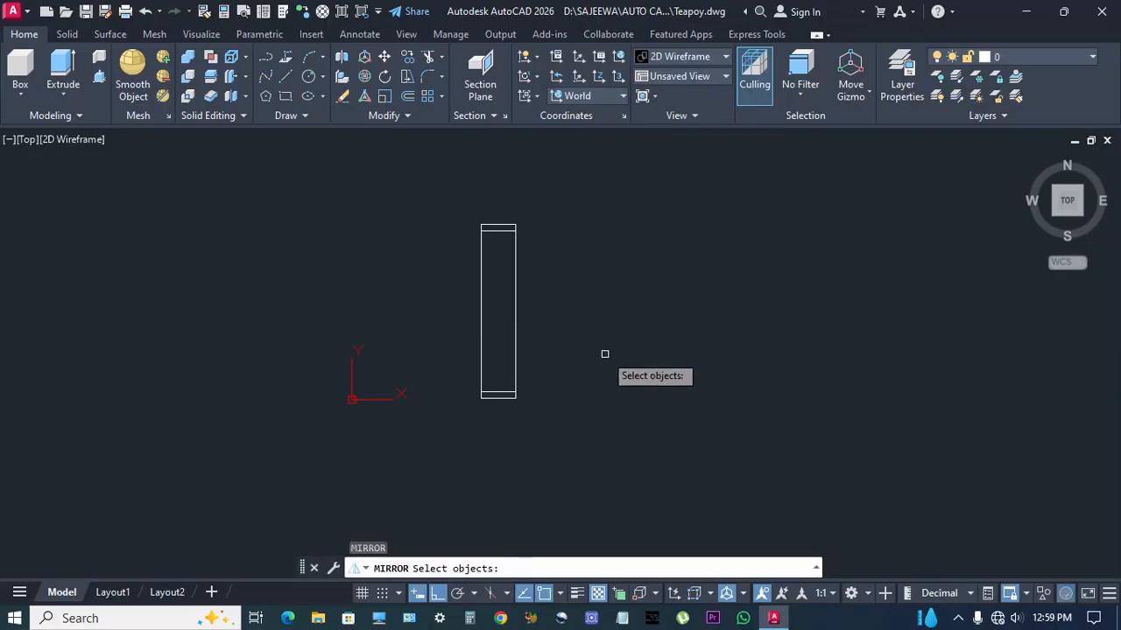
click(561, 209)
click(472, 360)
key(Return)
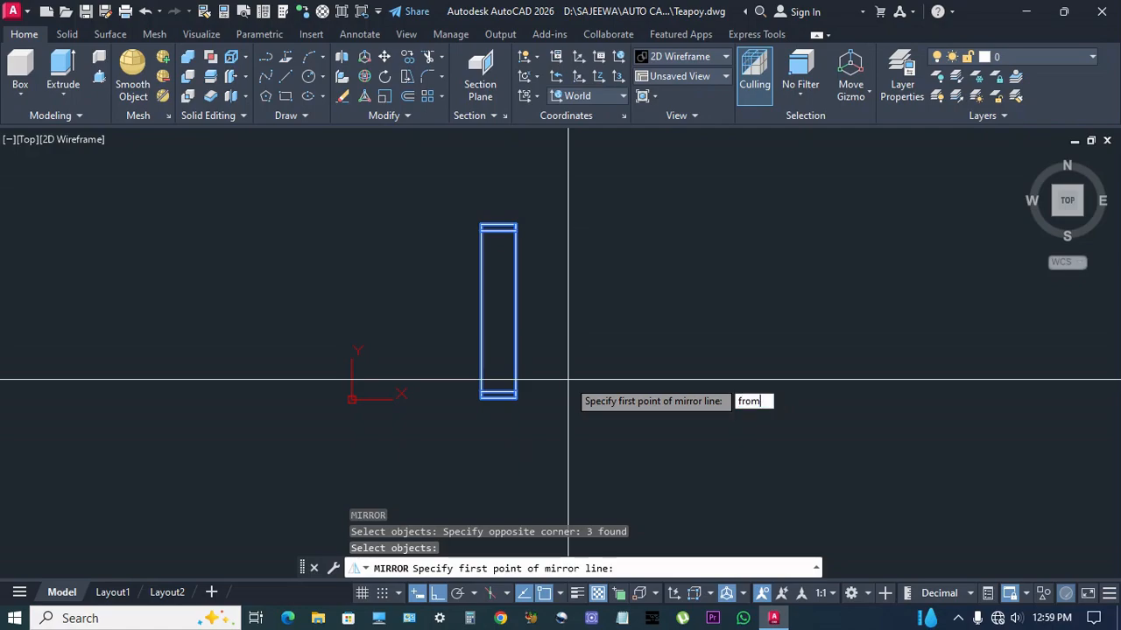
text(from)
key(Return)
scroll(472, 403, up, 3)
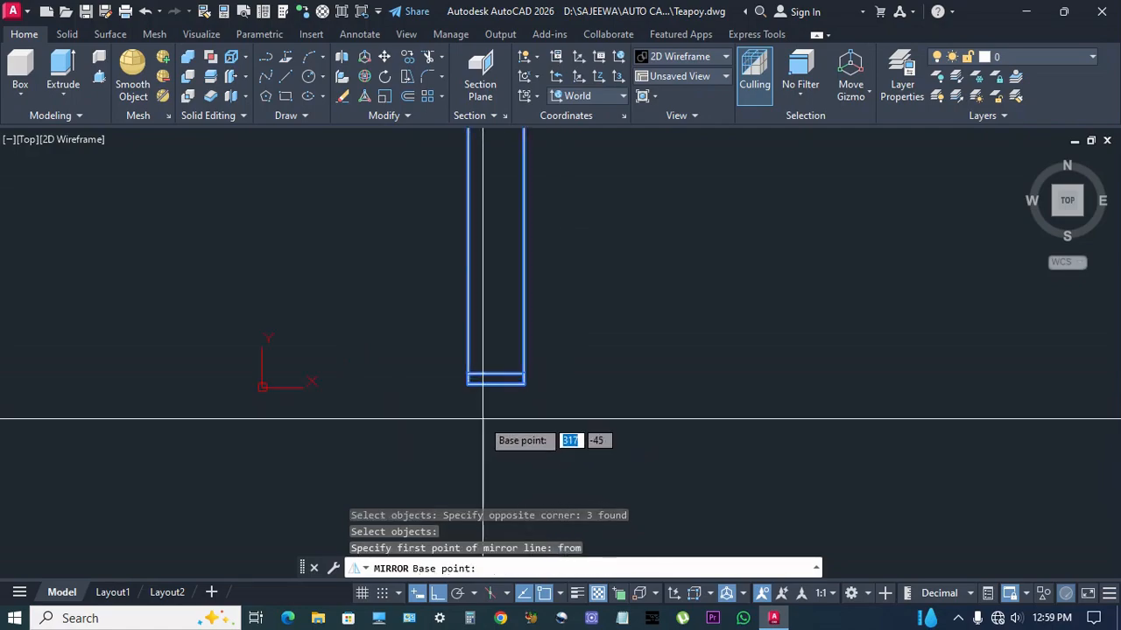
click(468, 385)
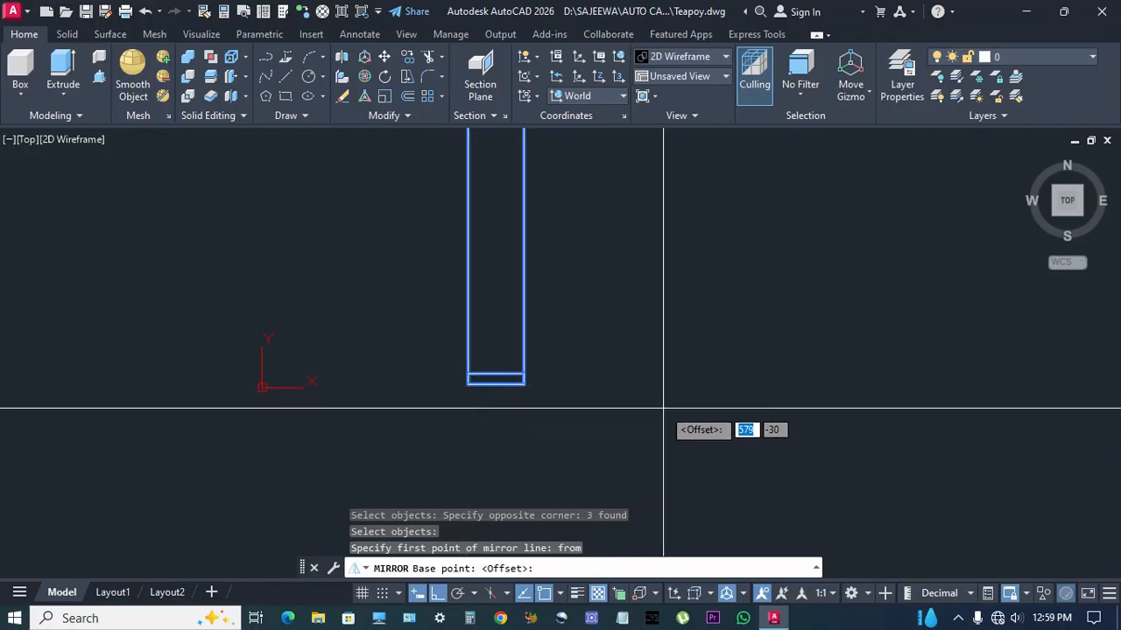
text(375)
key(Return)
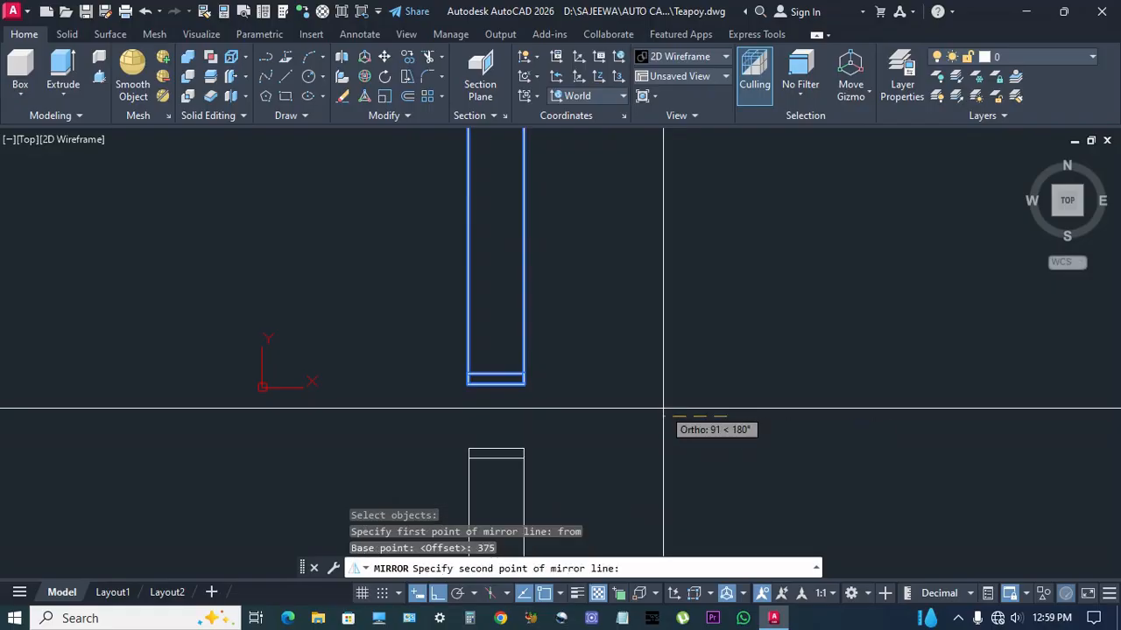
scroll(663, 408, down, 4)
click(683, 276)
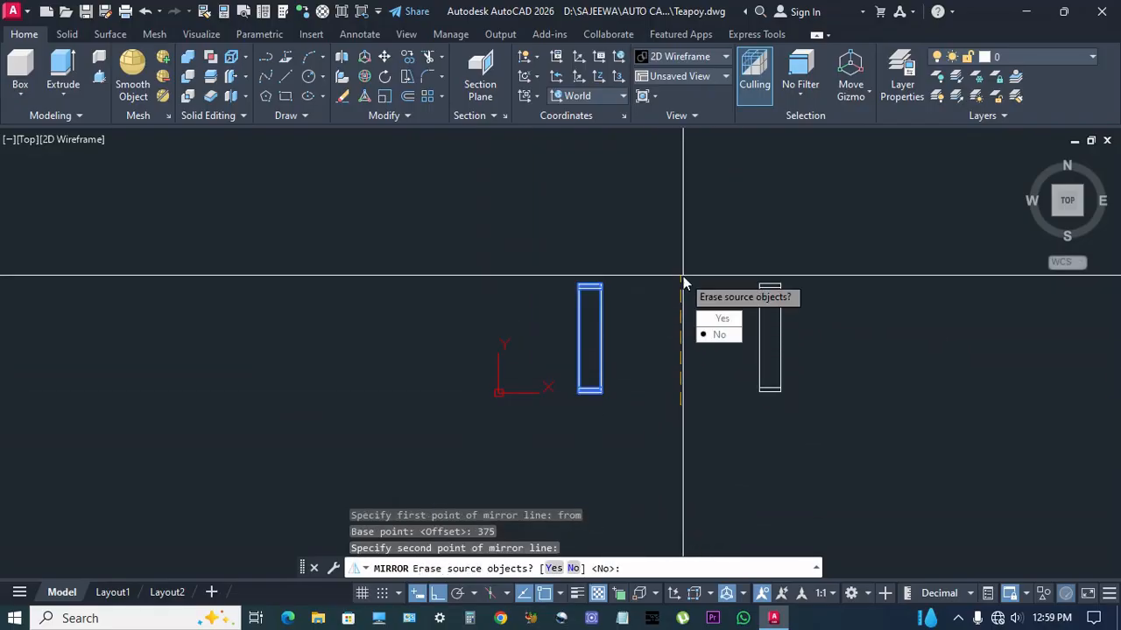
key(Return)
Switch to the SW Isometric view and align the user coordinate system to the inner face of the first frame's rear upright.
middle_drag(735, 342, 687, 342)
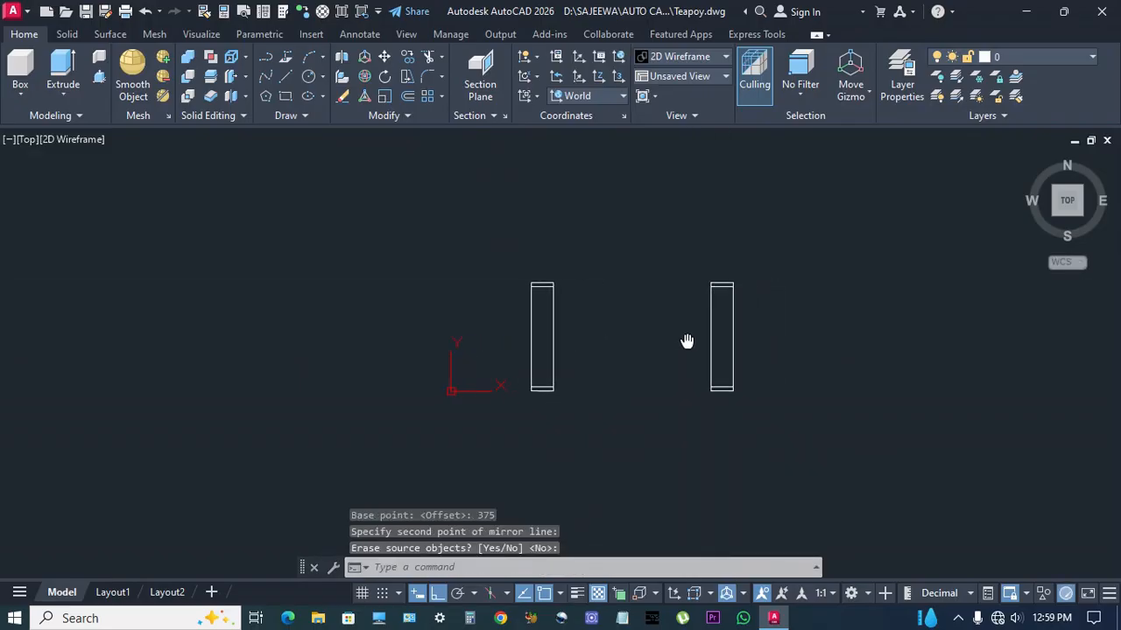
click(28, 142)
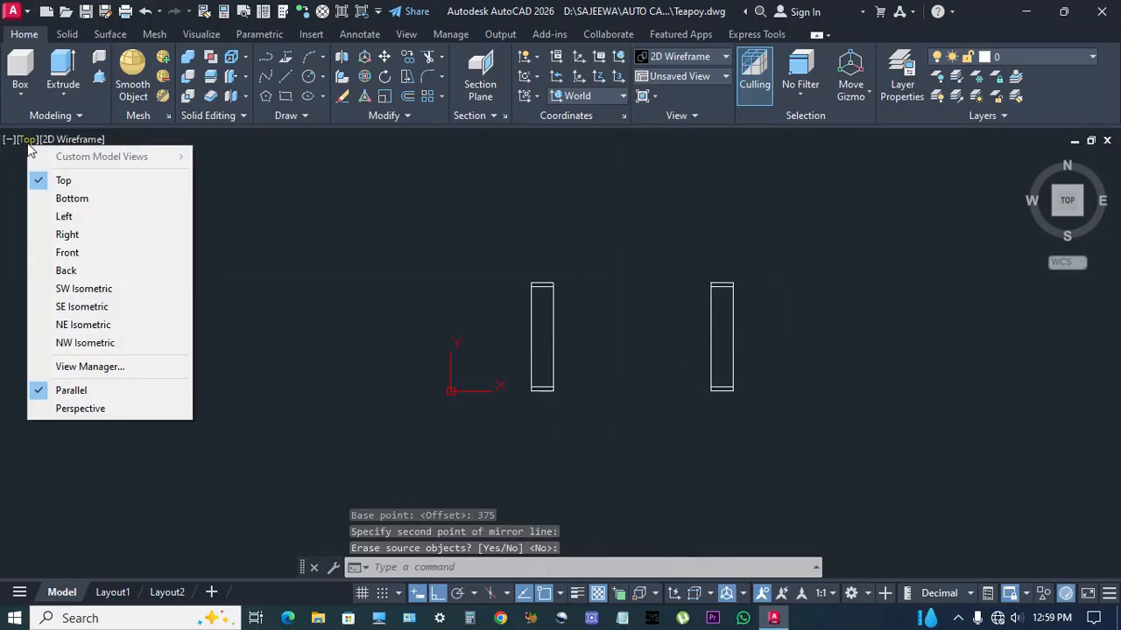
click(70, 289)
scroll(603, 352, down, 2)
scroll(580, 131, down, 1)
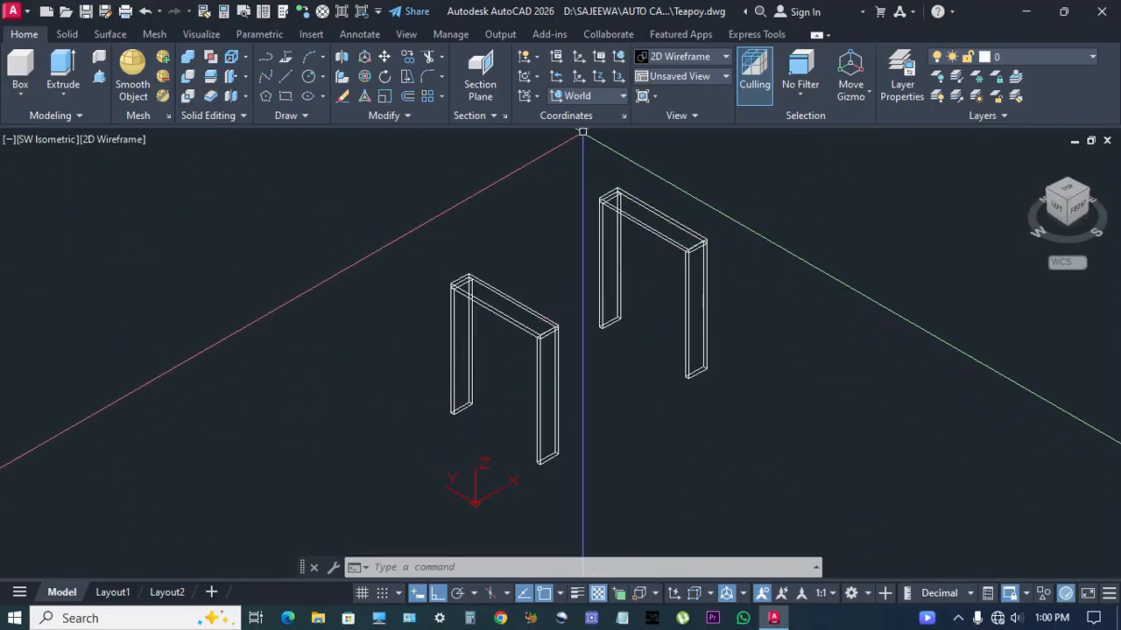
click(537, 95)
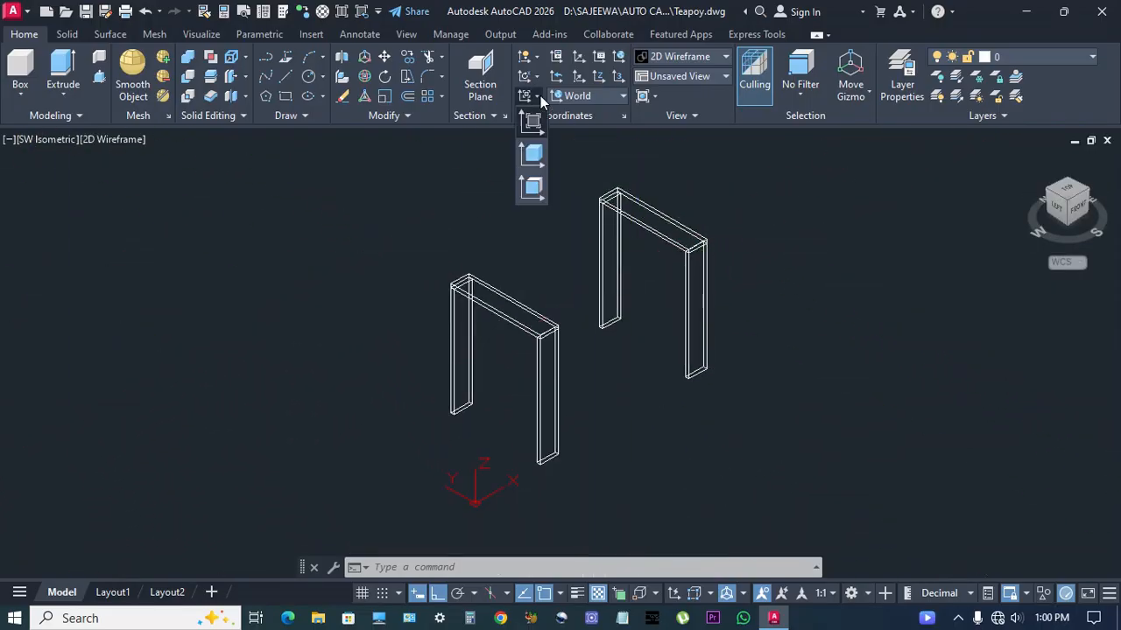
click(535, 189)
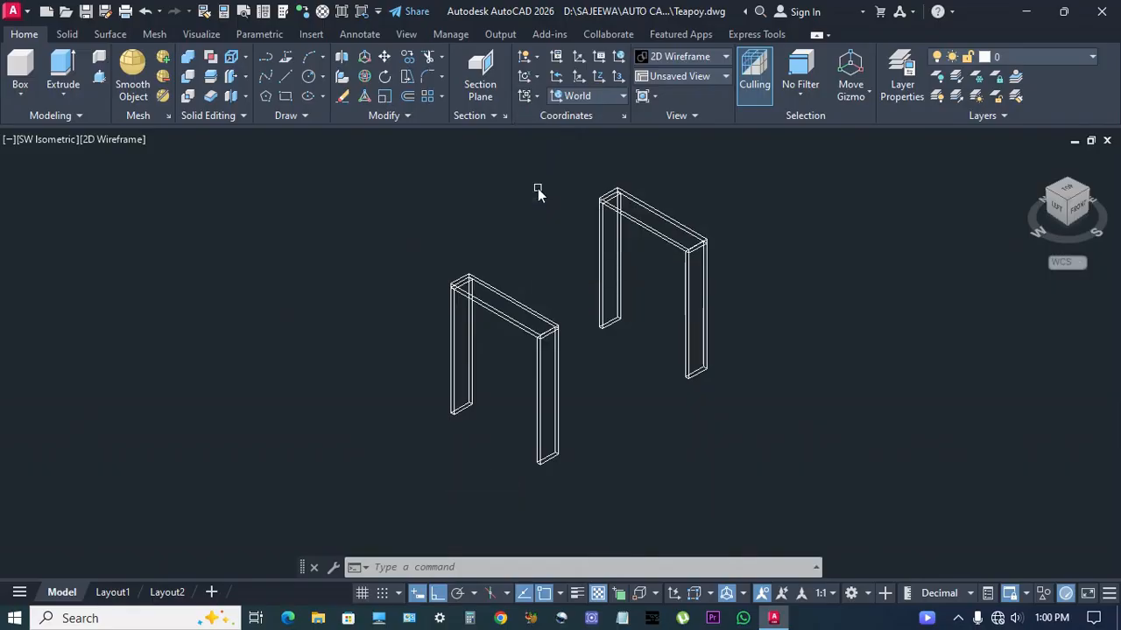
scroll(463, 309, up, 3)
middle_drag(464, 309, 525, 410)
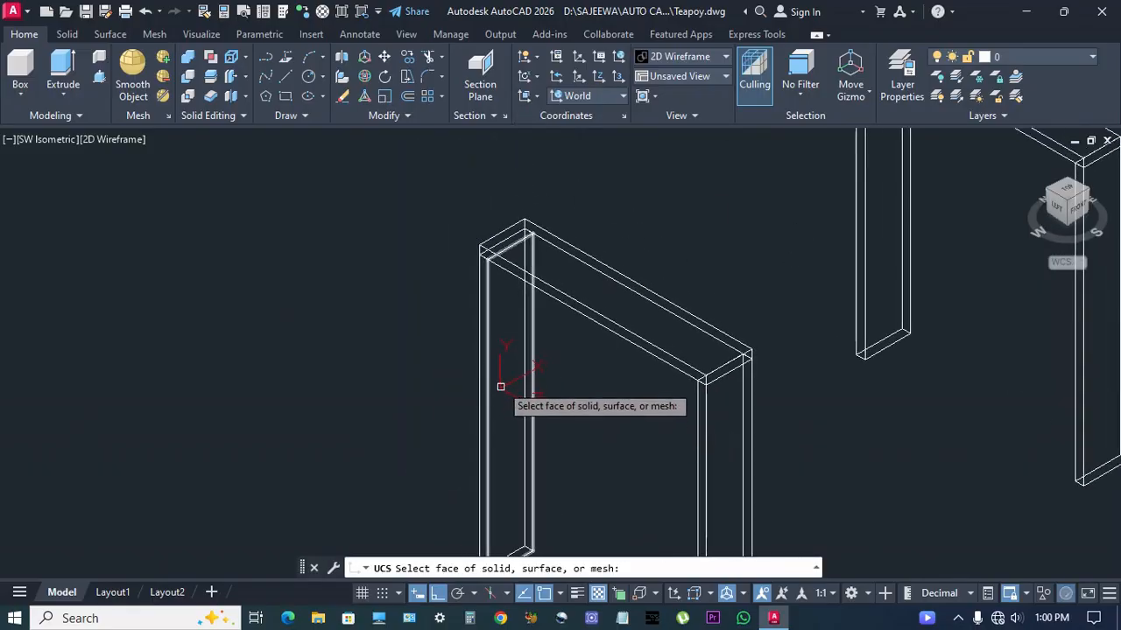
click(504, 380)
key(Return)
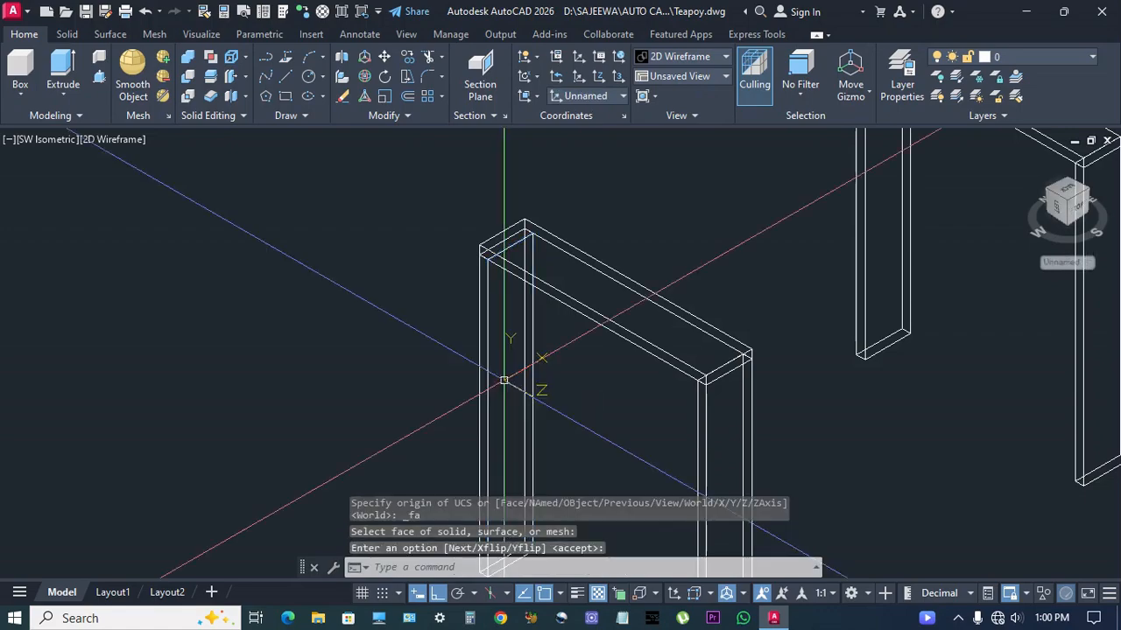
Draw a 15 by 80 mm rectangle on the first frame's rear upright inner face, downward from its outer upper corner.
text(rec)
key(Return)
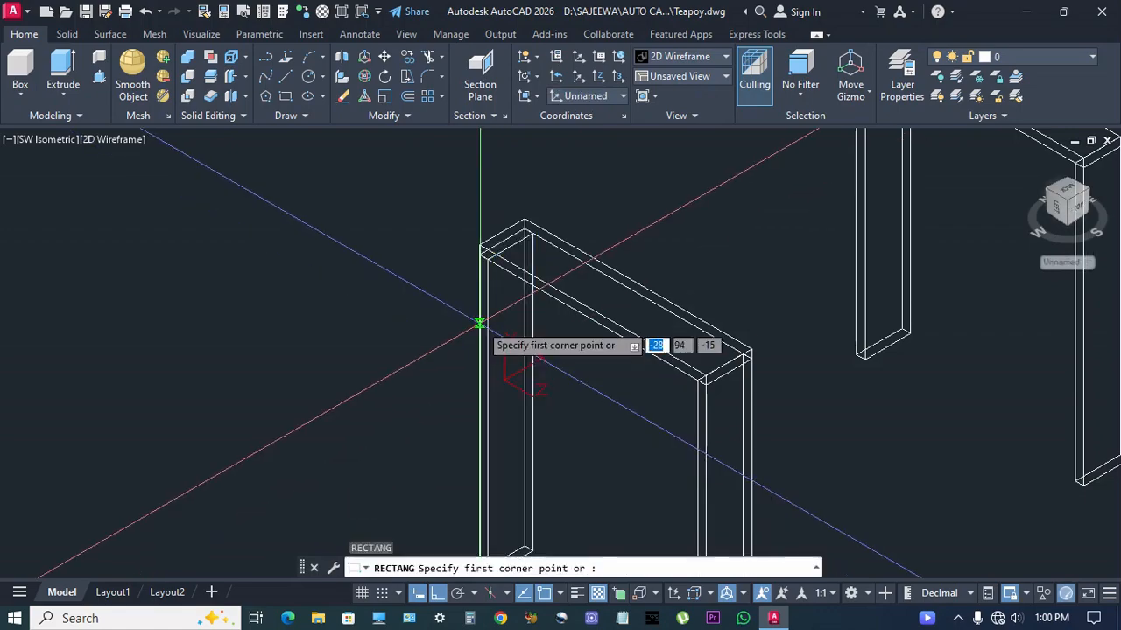
scroll(482, 321, up, 4)
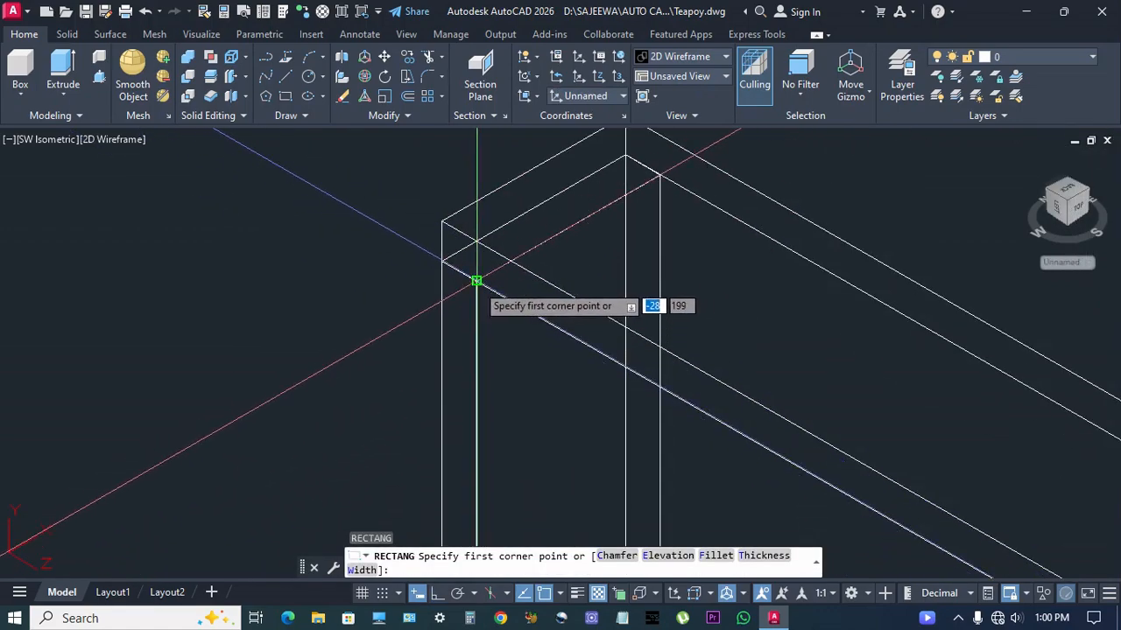
click(475, 280)
text(d)
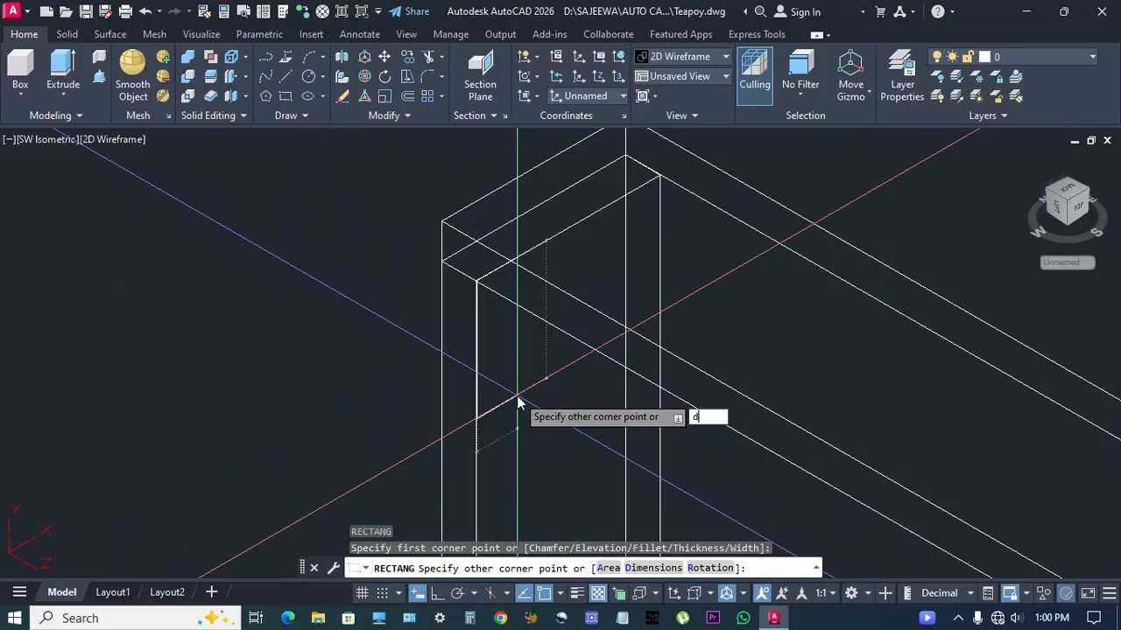
key(Return)
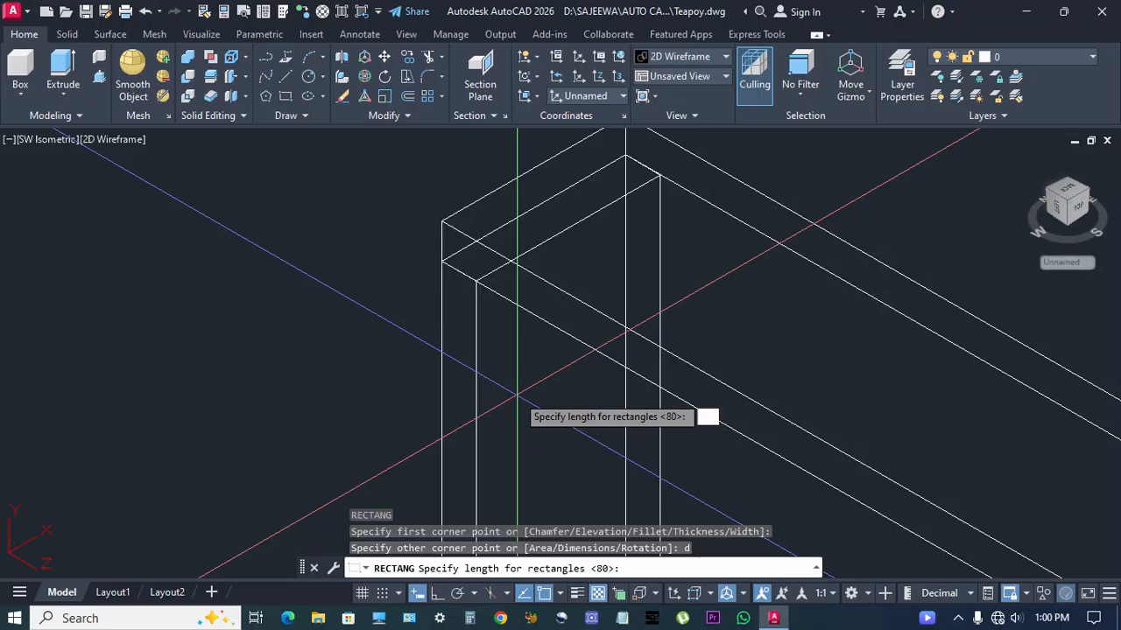
key(Return)
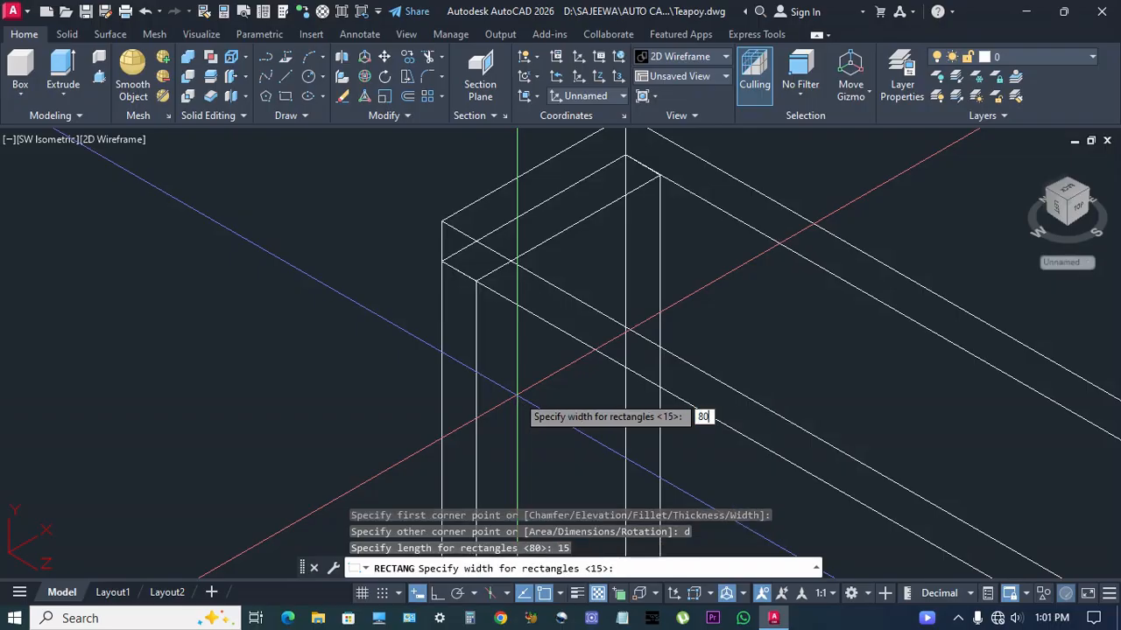
key(Return)
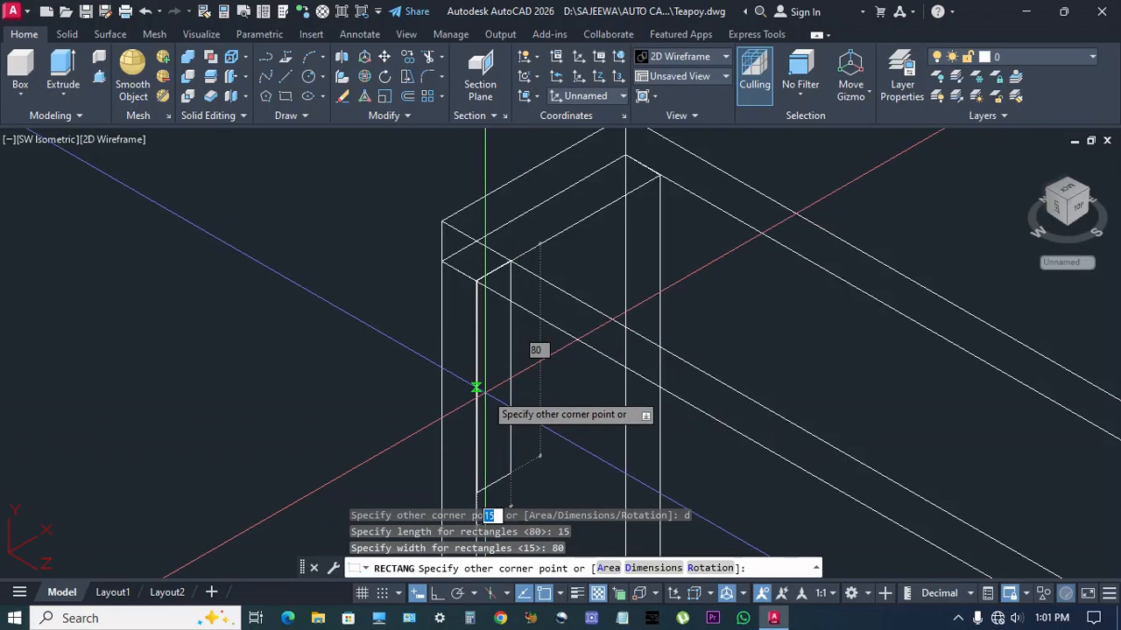
scroll(526, 396, up, 2)
scroll(491, 420, down, 2)
click(543, 370)
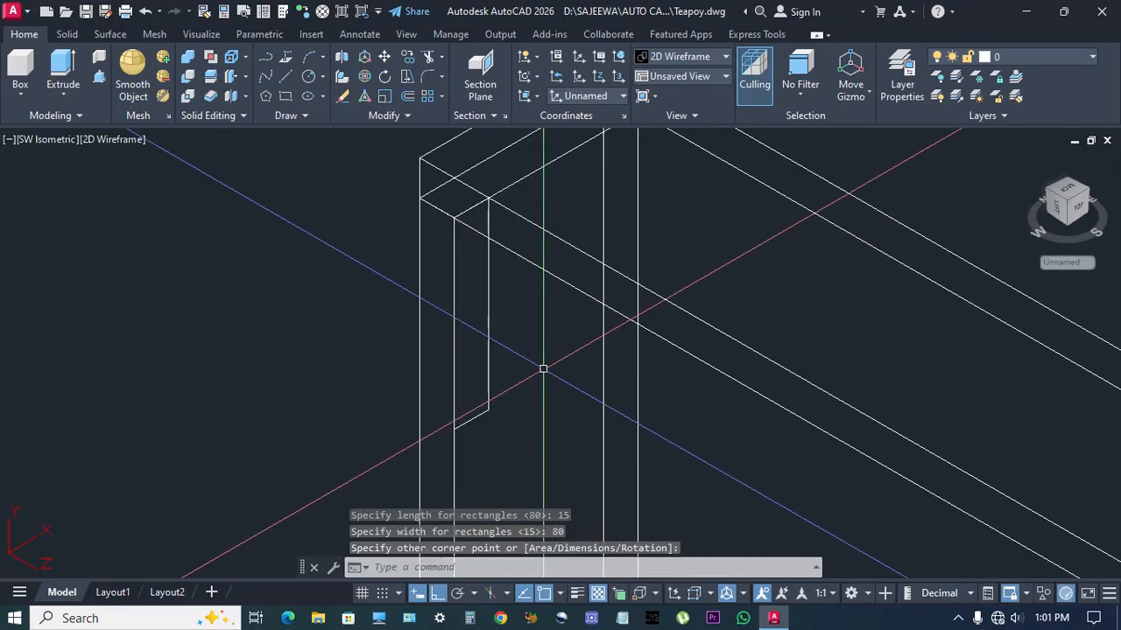
Extrude the 15 by 80 mm rectangle 370 mm toward the front upright to form a rail under the first frame's top.
scroll(631, 451, down, 2)
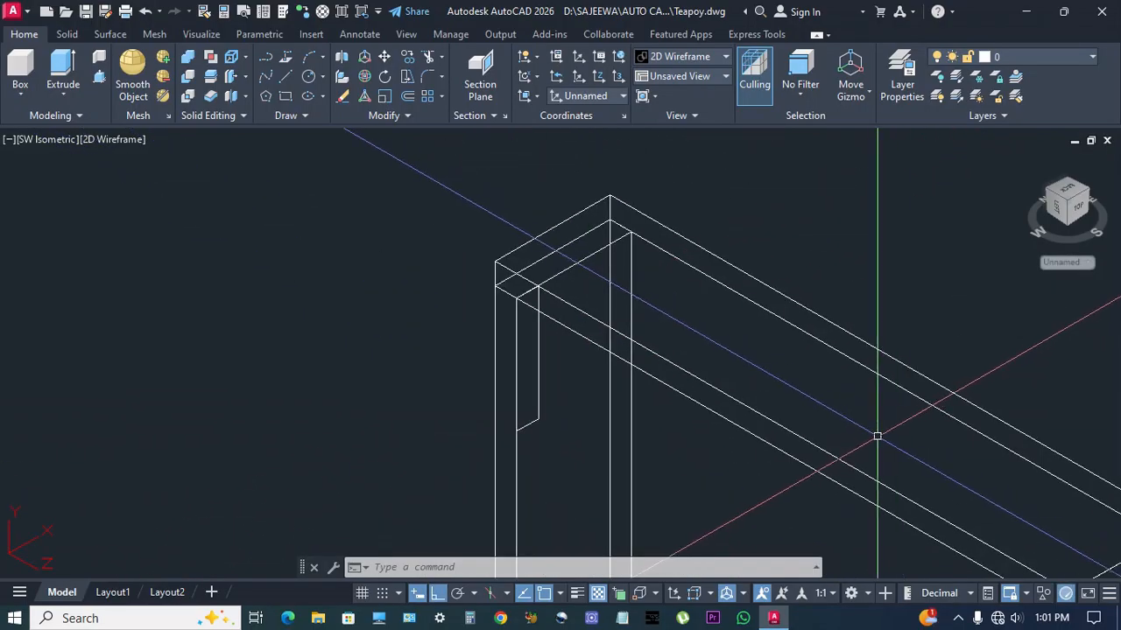
click(61, 93)
click(77, 131)
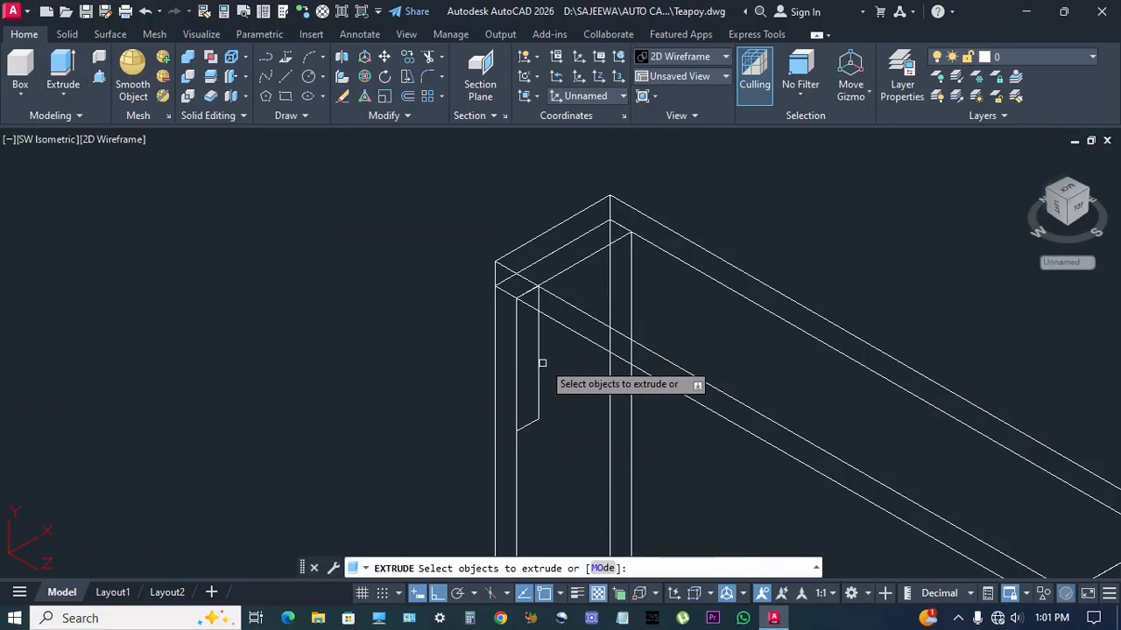
click(538, 361)
right_click(555, 380)
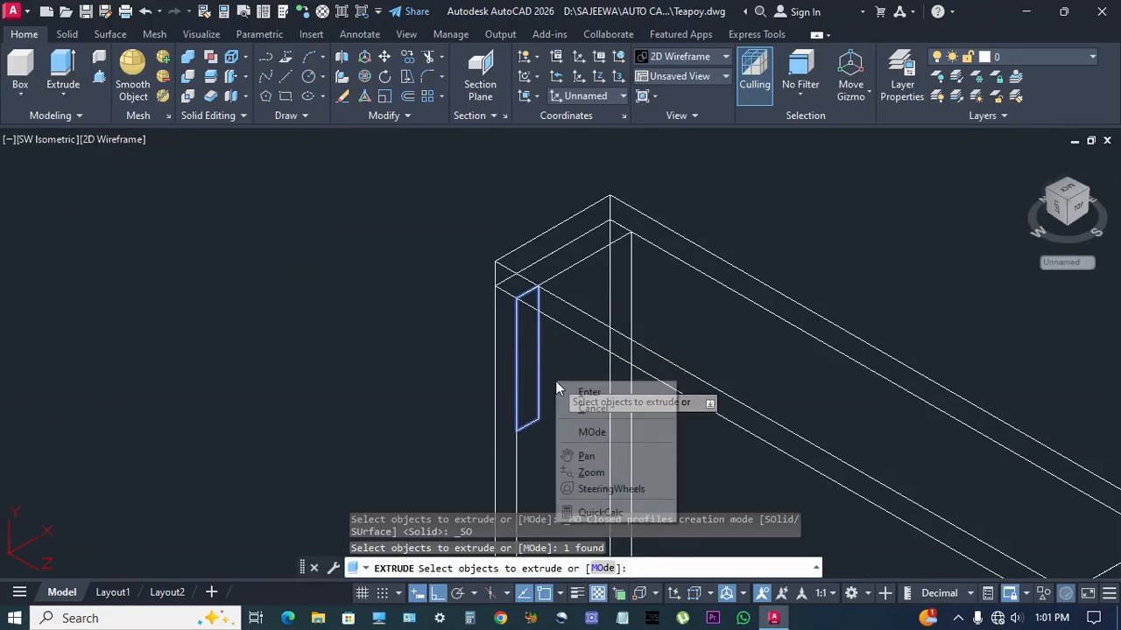
click(569, 390)
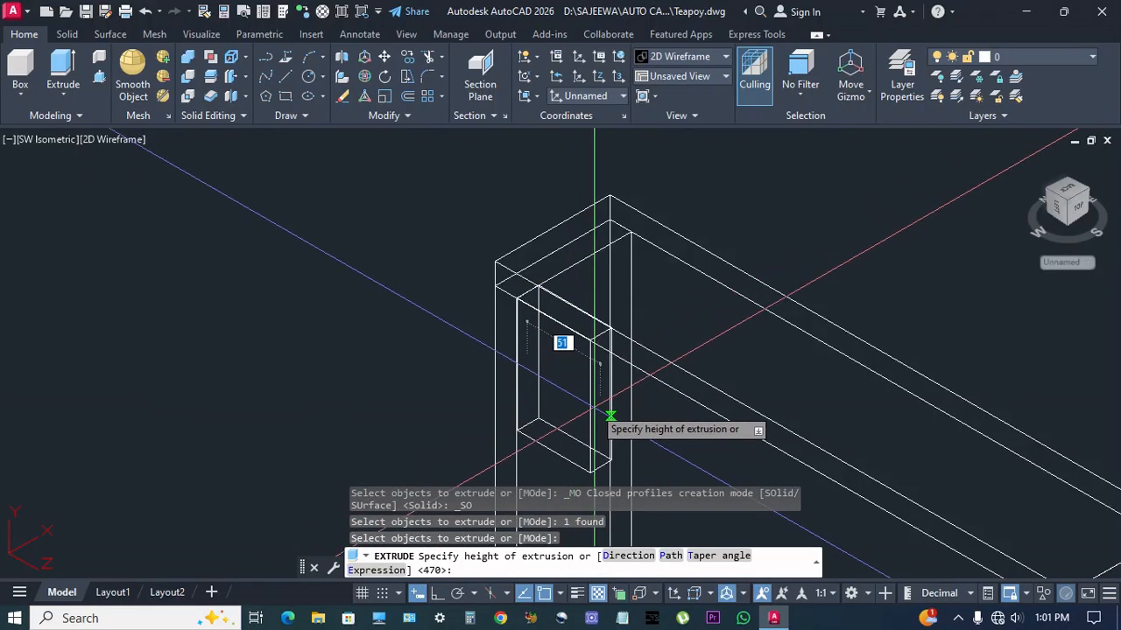
text(37)
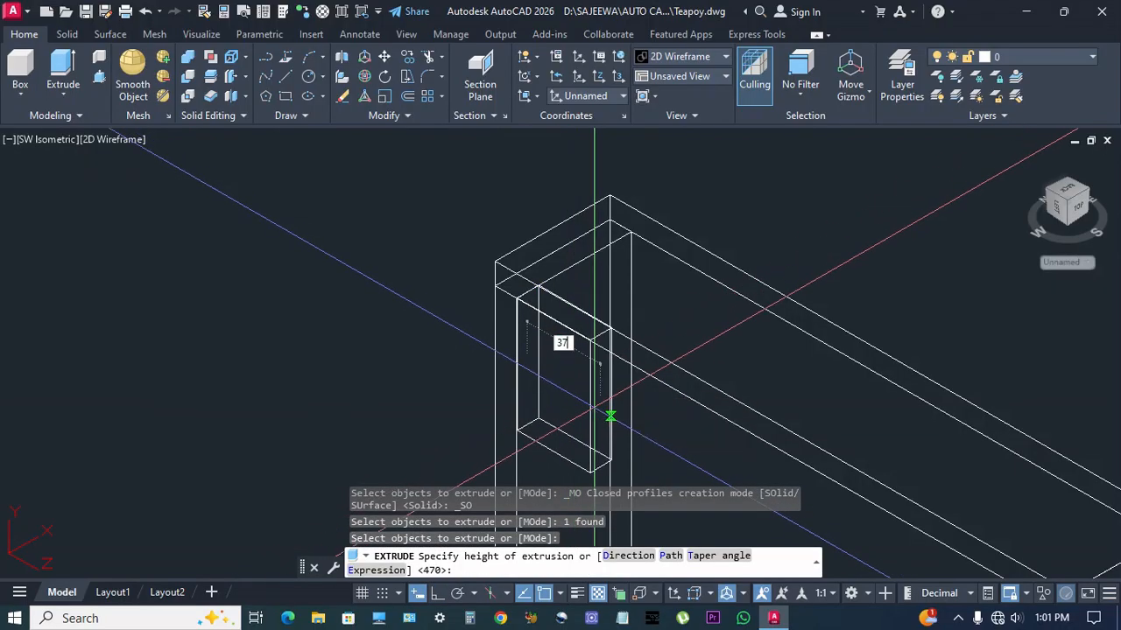
text(0)
key(Return)
key(Return)
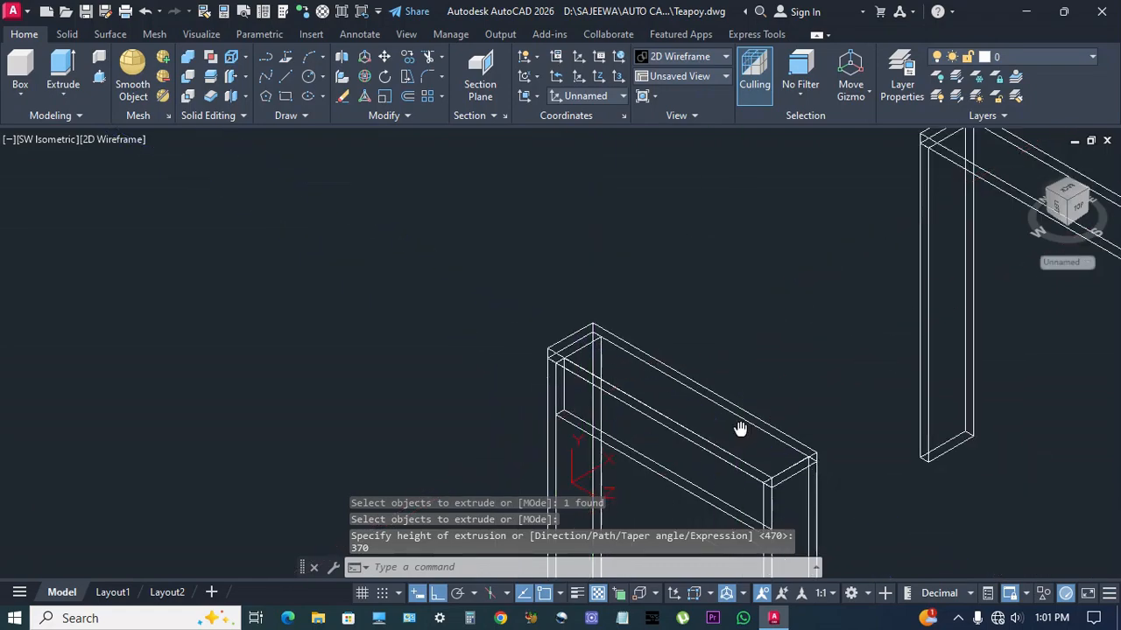
Align the user coordinate system to the upper face of the first frame's top rail.
scroll(741, 429, down, 5)
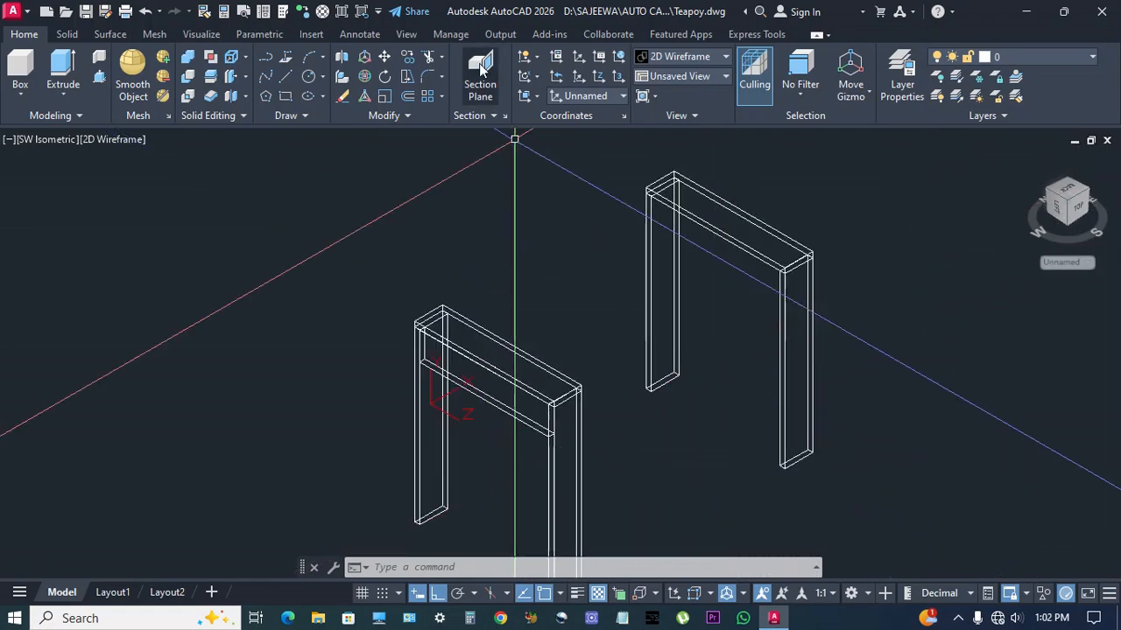
click(535, 95)
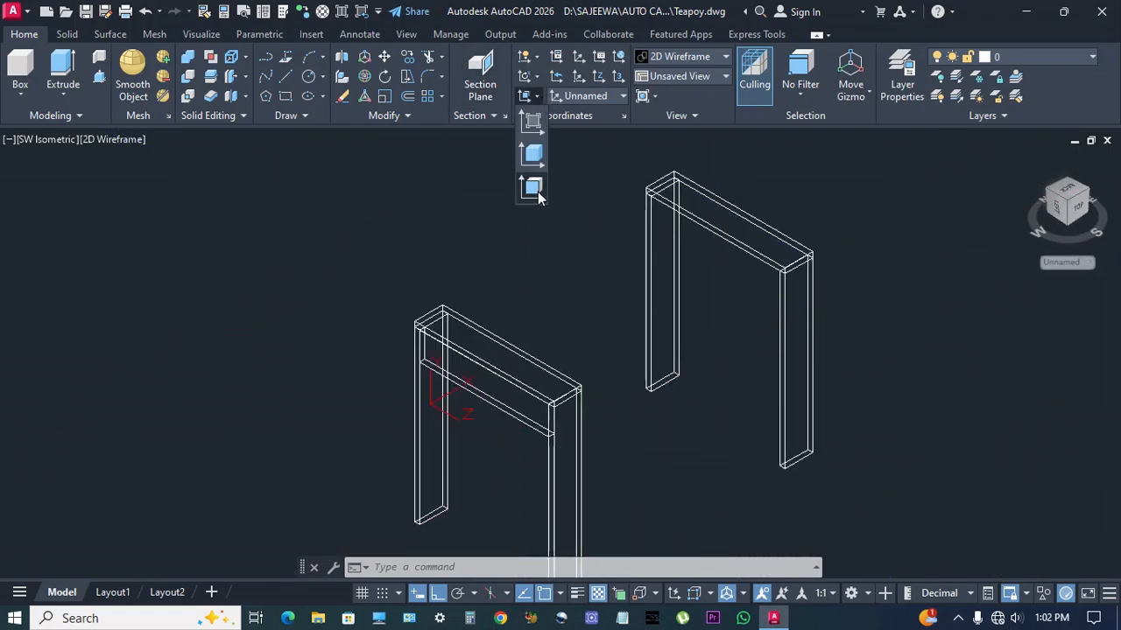
click(535, 188)
scroll(467, 326, up, 4)
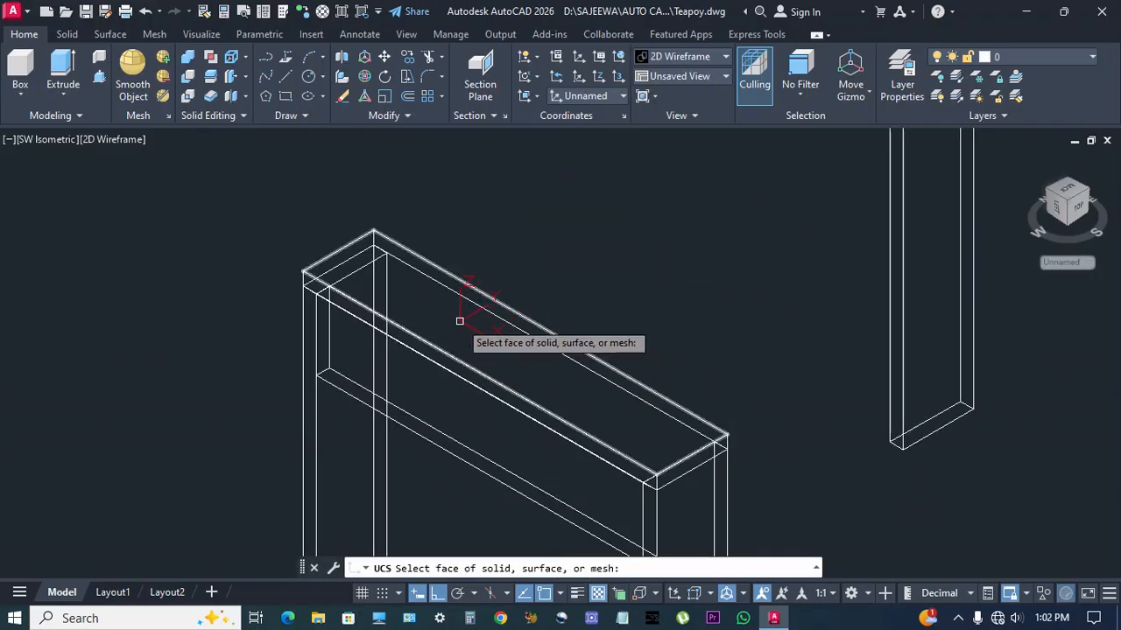
click(460, 321)
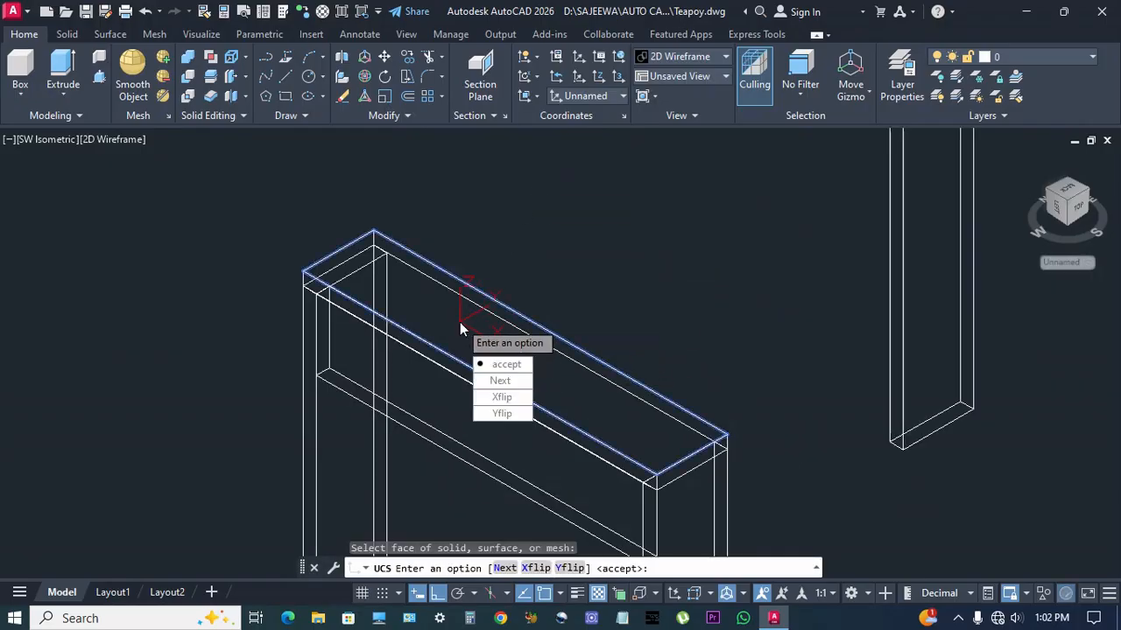
click(515, 364)
scroll(513, 254, down, 3)
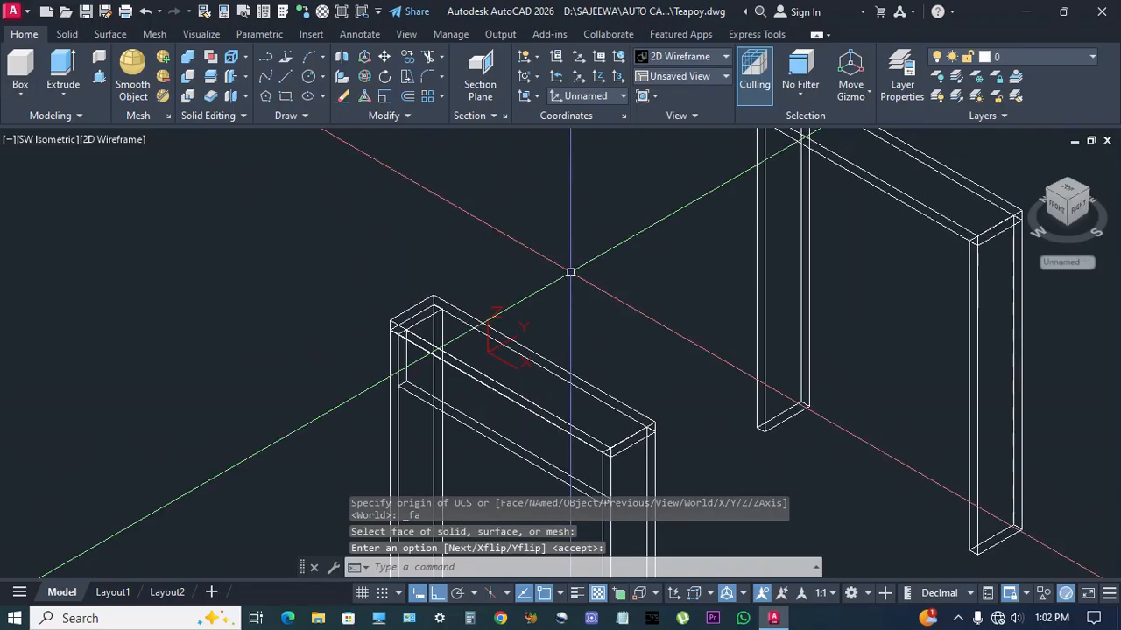
Draw a rectangle filling the gap between the two top rails, from the first rail's inner rear corner to the mirrored rail's inner front corner.
key(Return)
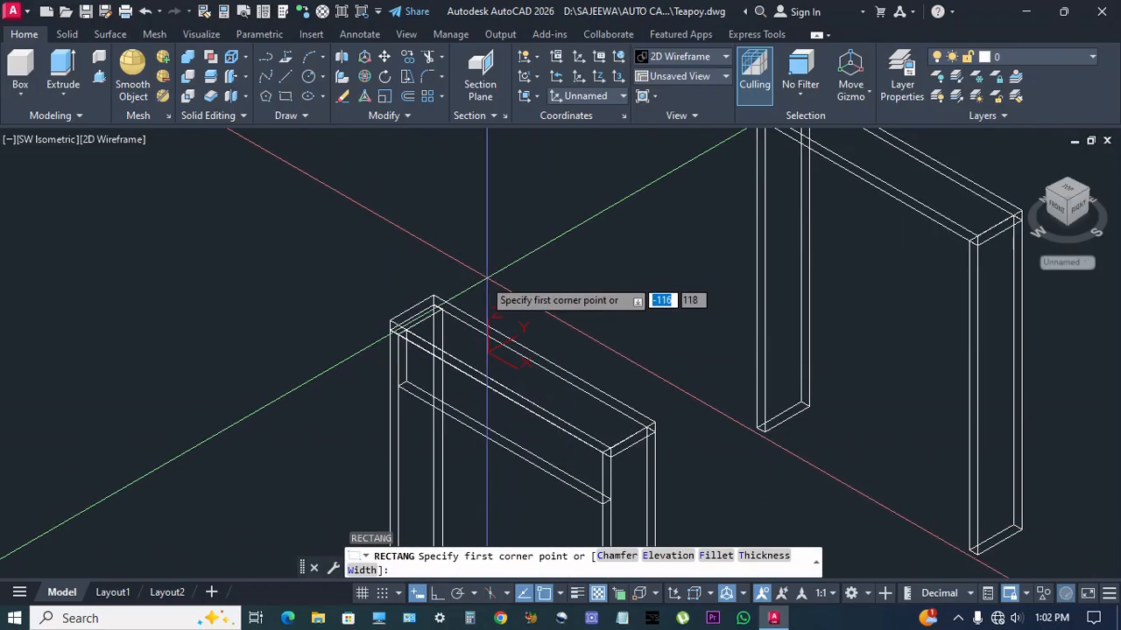
click(434, 295)
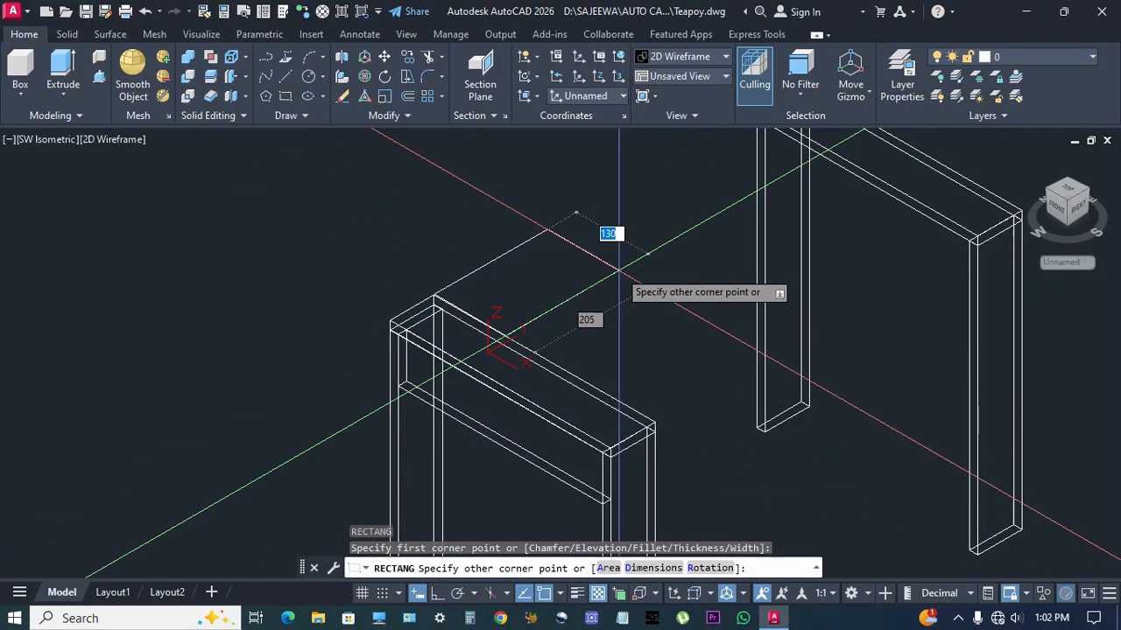
scroll(619, 289, up, 5)
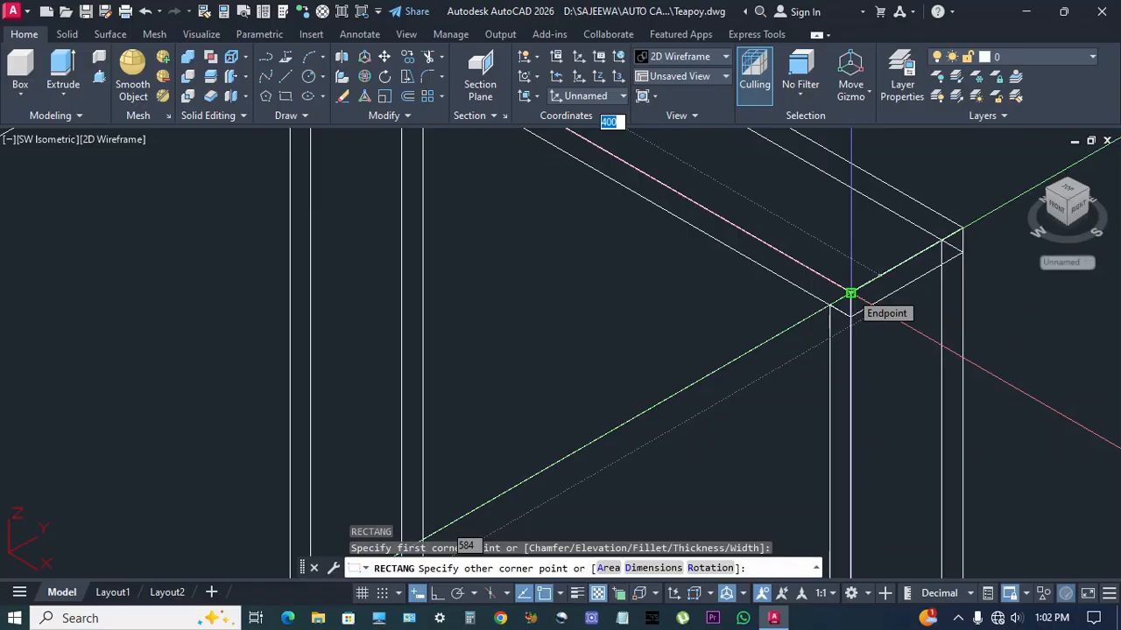
click(850, 293)
scroll(723, 335, down, 6)
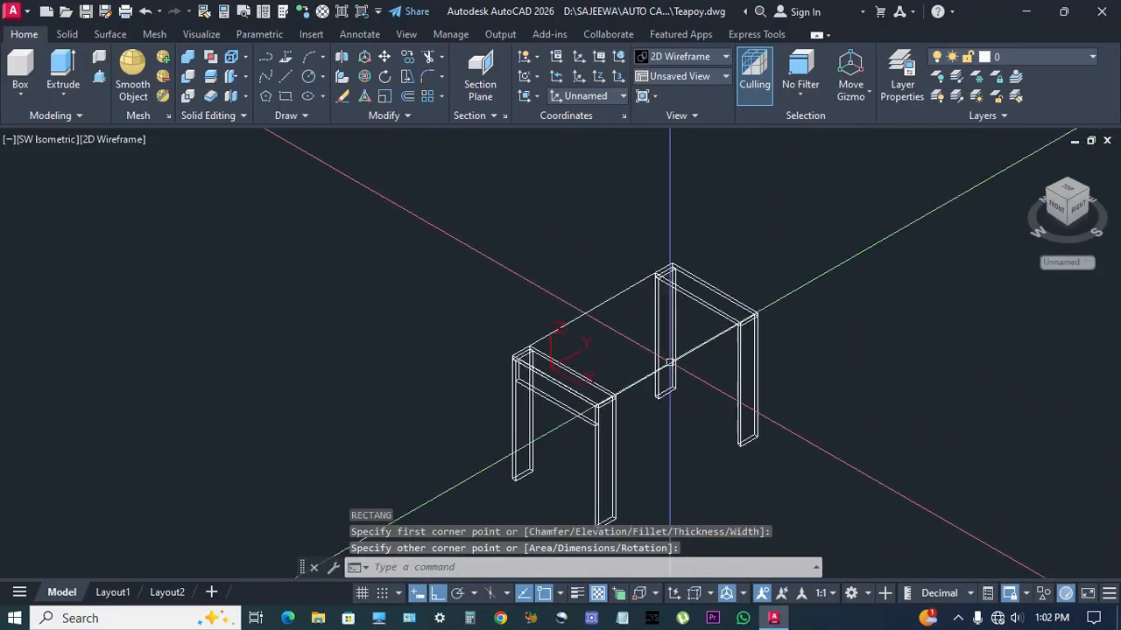
middle_drag(695, 366, 686, 365)
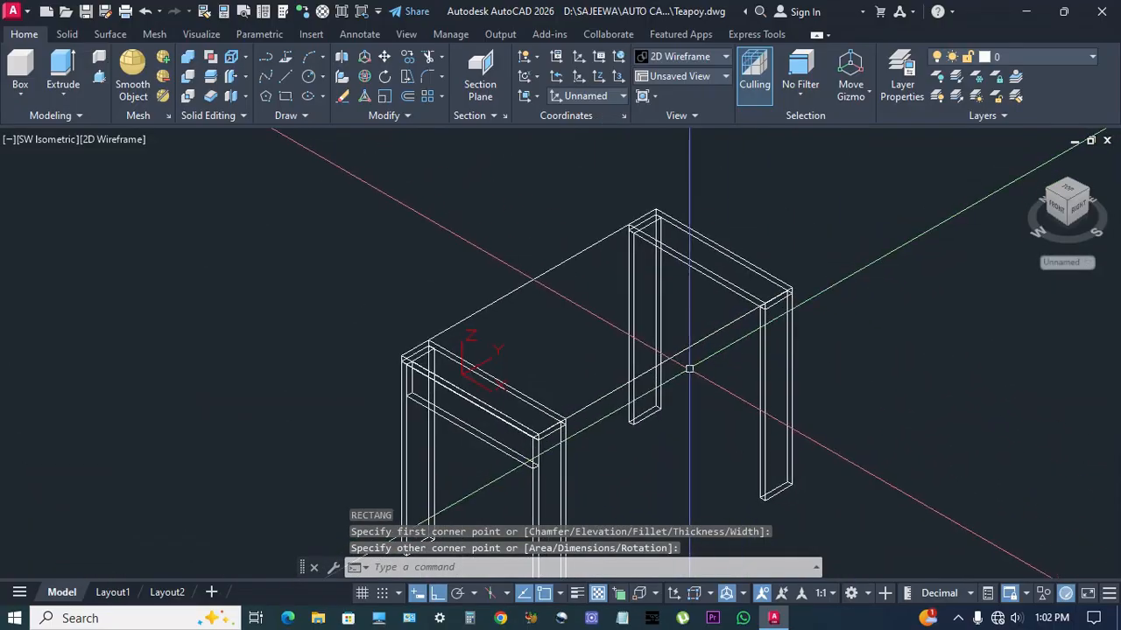
Extrude the rectangle between the top rails 6 mm downward to form the table's top panel.
click(66, 69)
click(715, 331)
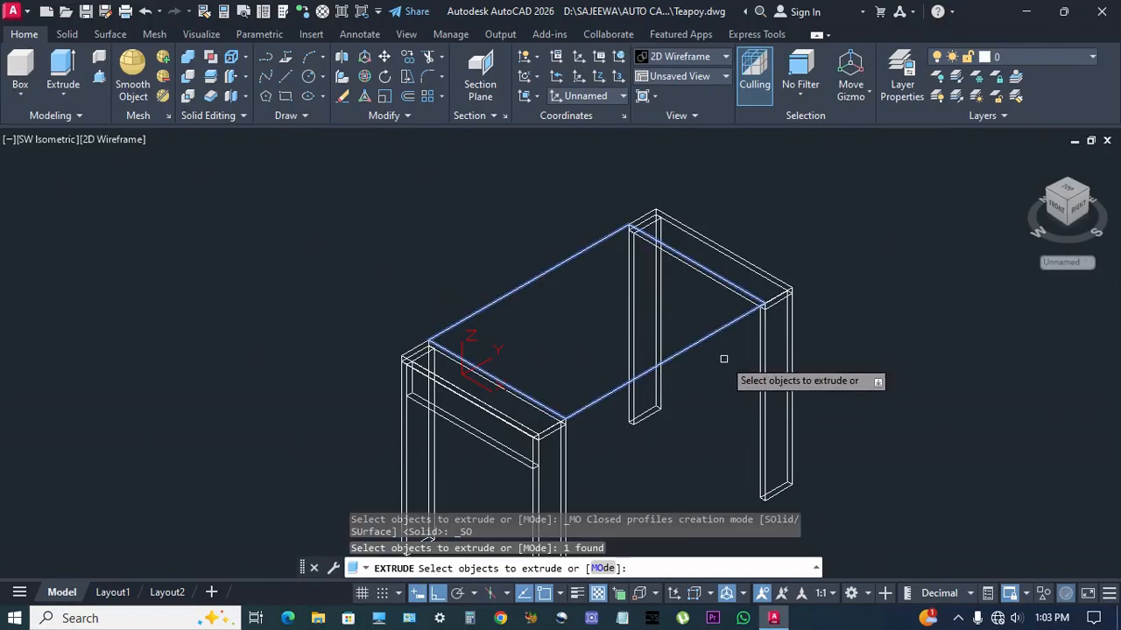
right_click(725, 360)
click(750, 370)
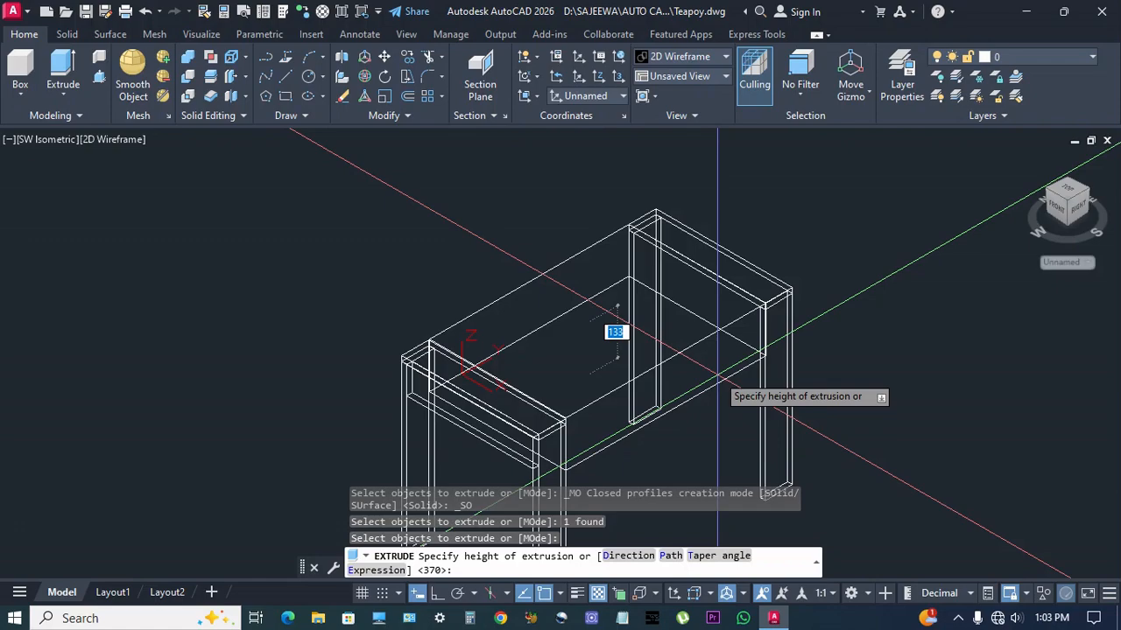
text(6)
key(Return)
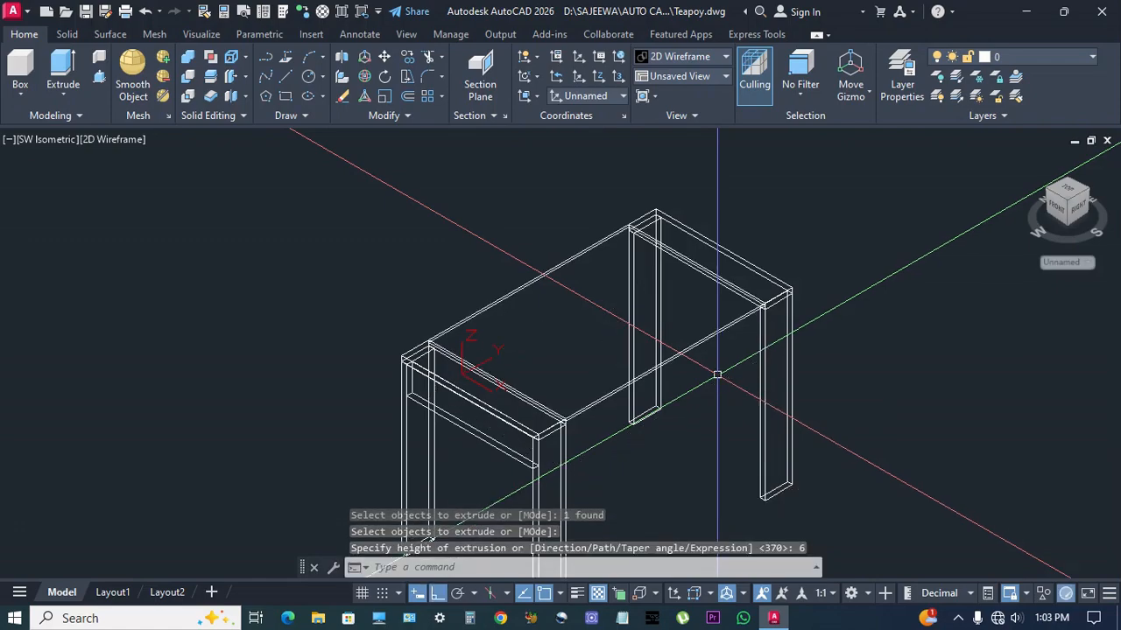
middle_drag(718, 418, 719, 388)
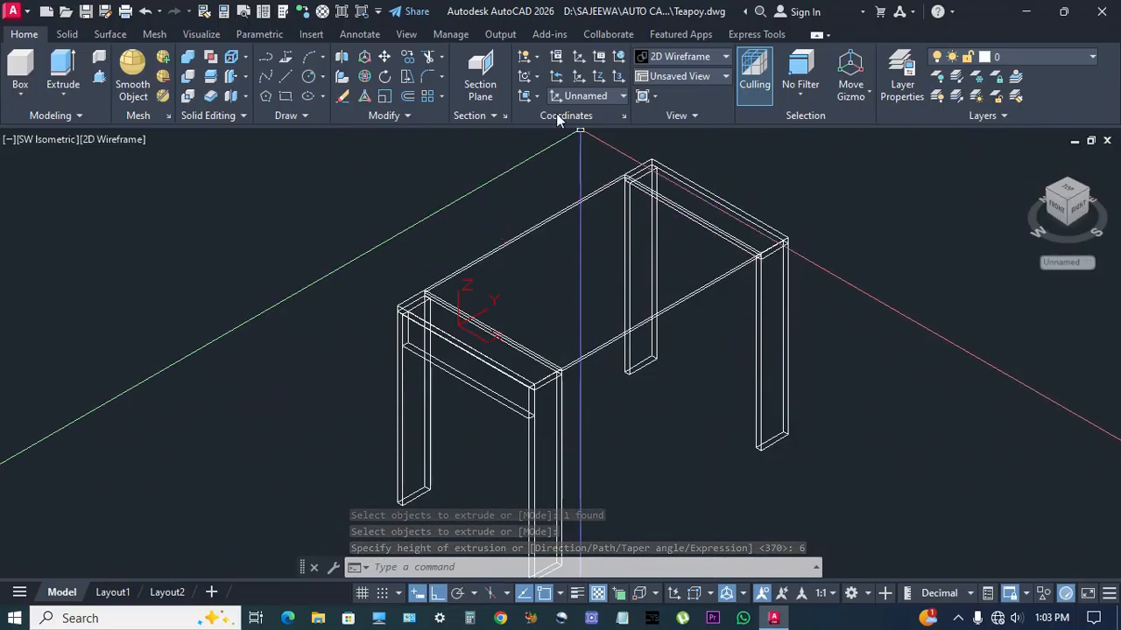
Align the user coordinate system to the narrow face of the mirrored frame's front upright that faces the first frame.
click(537, 97)
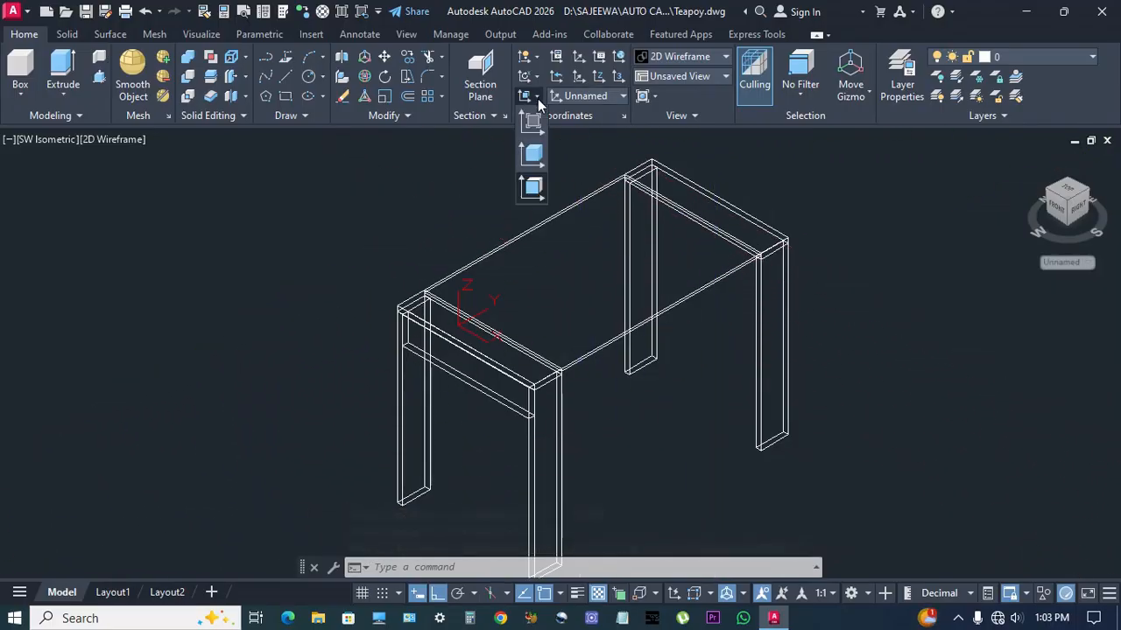
click(533, 188)
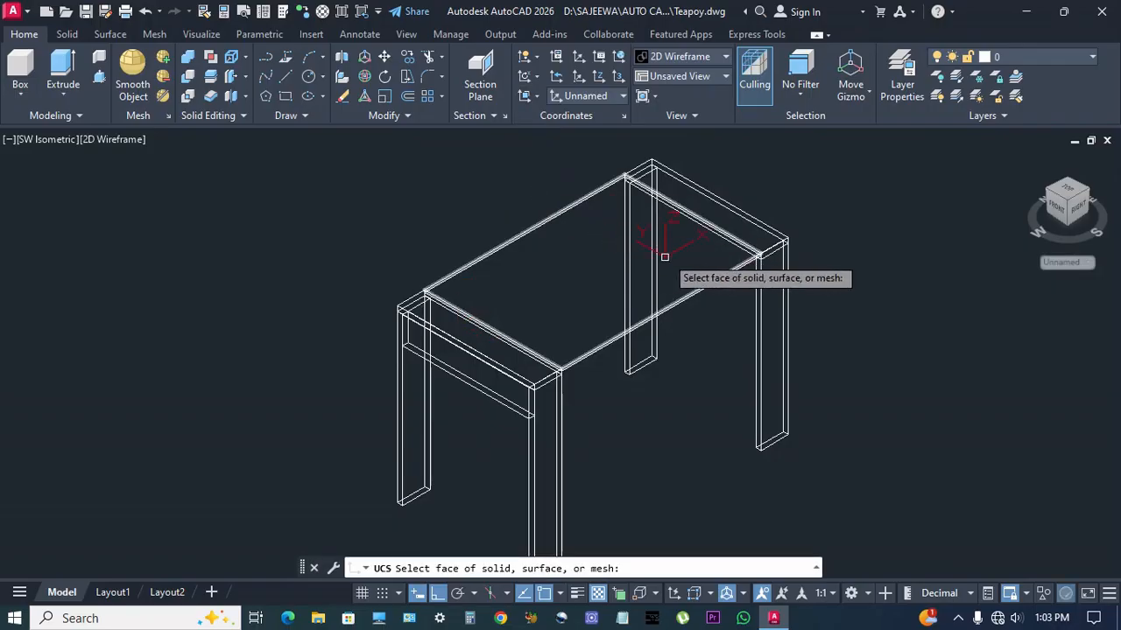
scroll(663, 252, up, 5)
scroll(645, 263, up, 2)
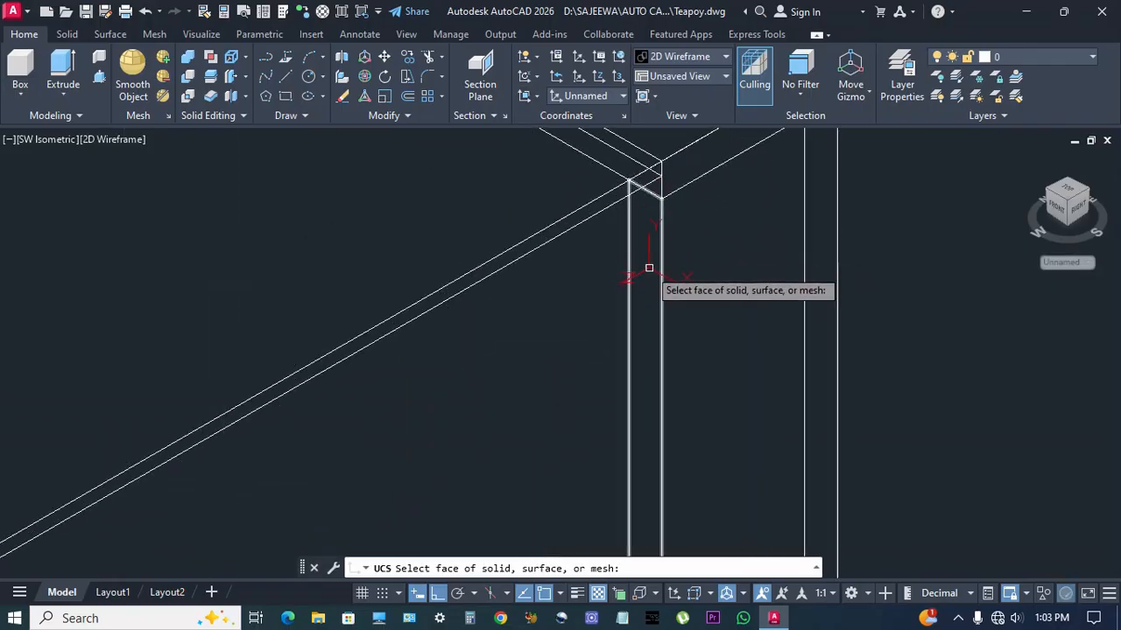
click(649, 275)
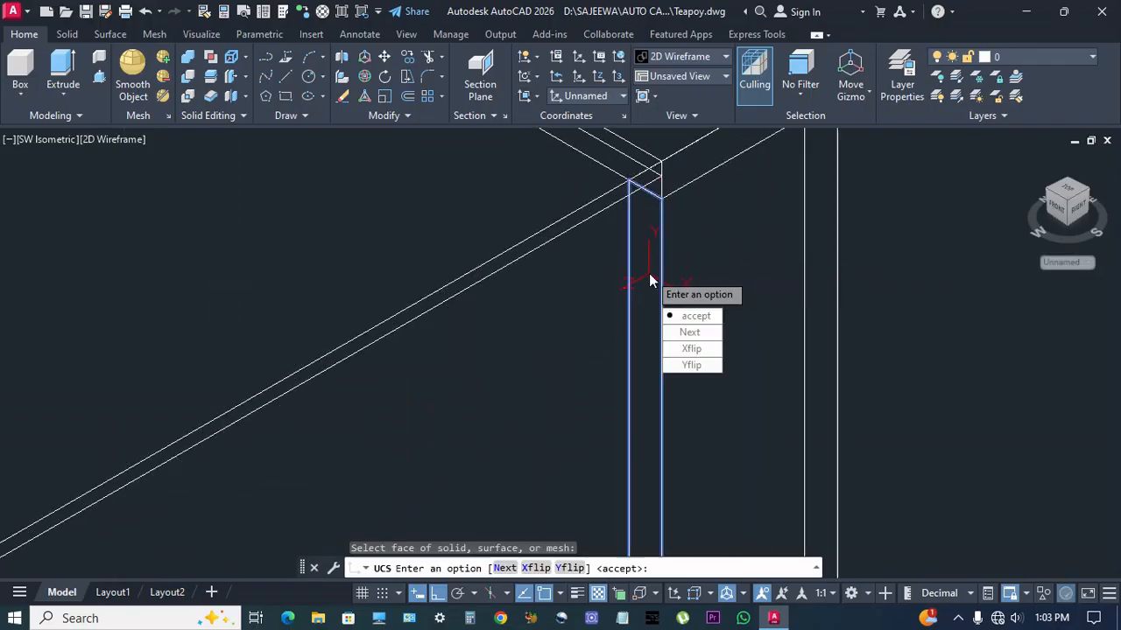
click(692, 316)
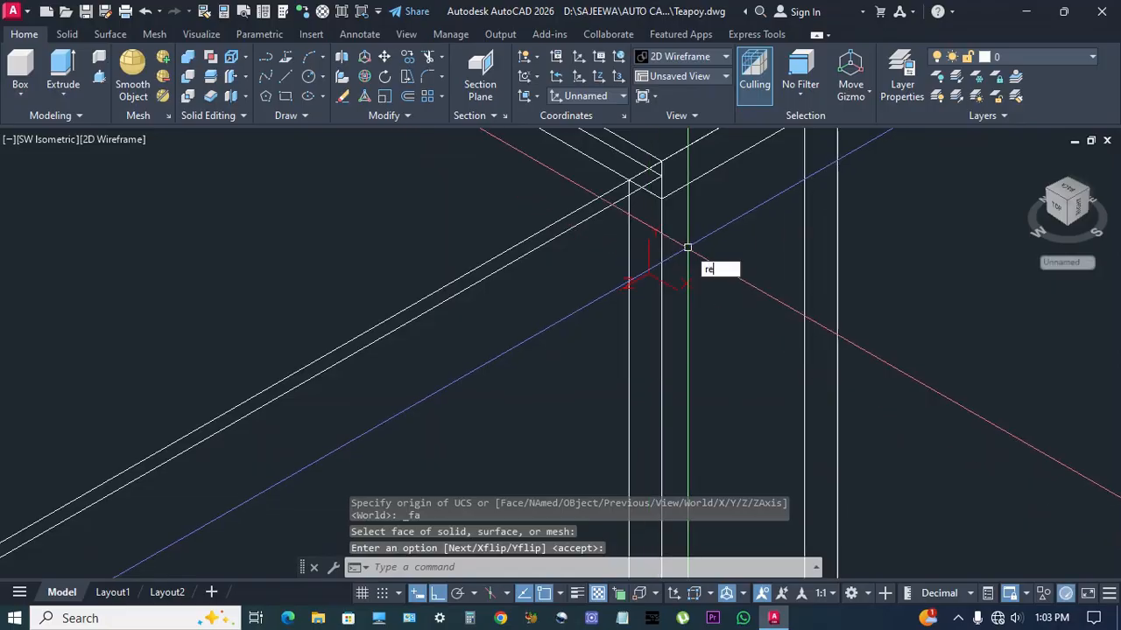
Draw a 15 by 89 mm rectangle on the mirrored frame's front upright, downward from the upper outer corner of its inner face.
text(rec)
key(Return)
scroll(639, 201, up, 4)
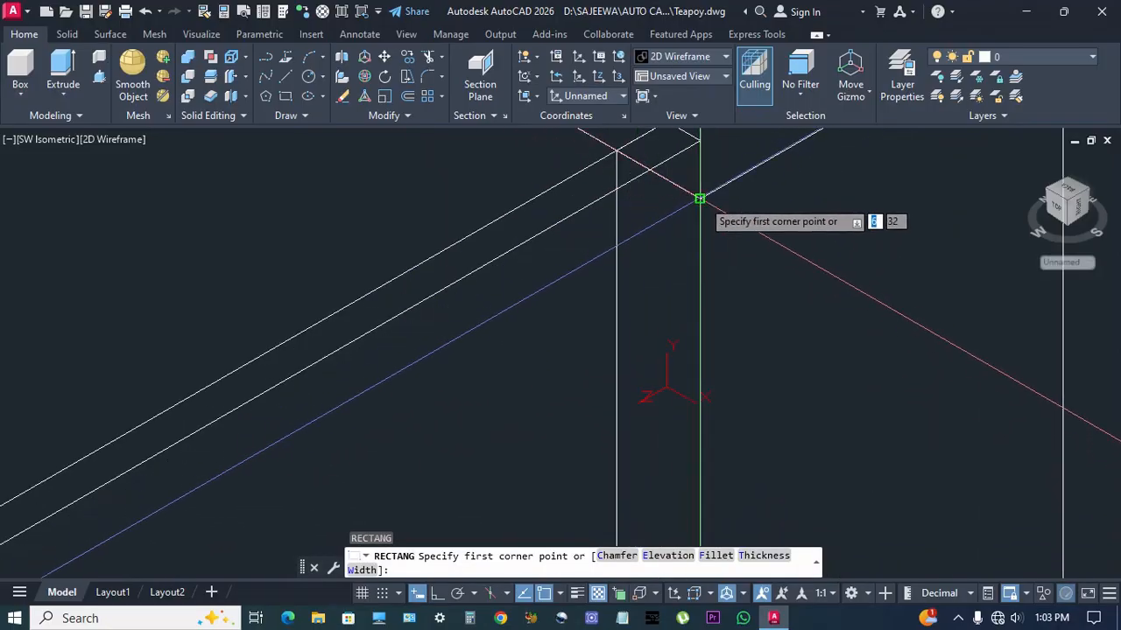
click(699, 199)
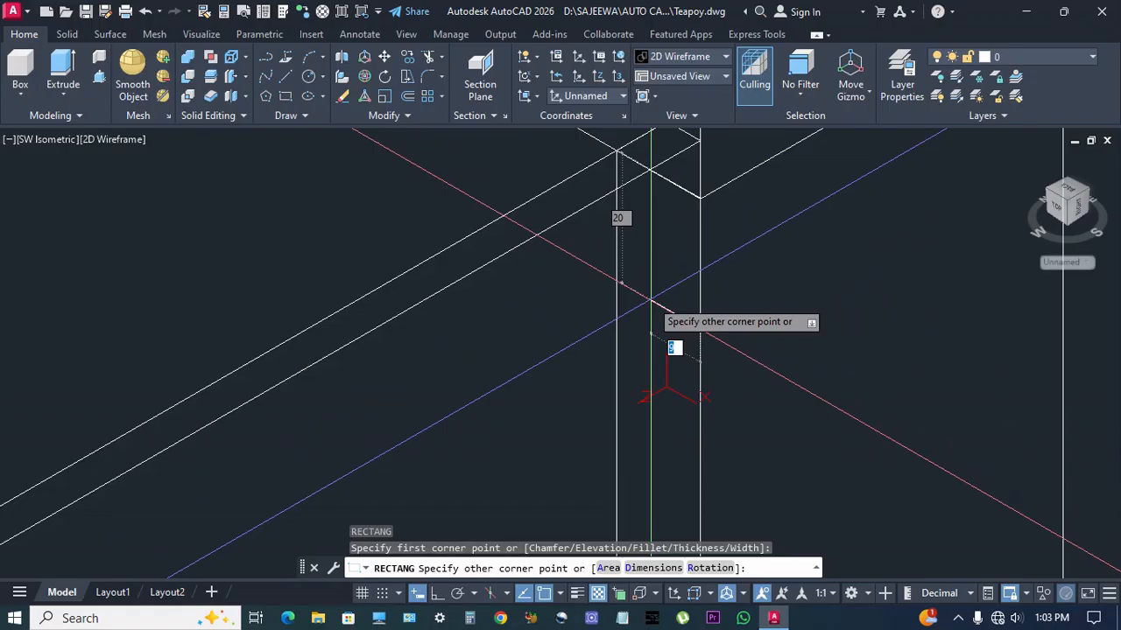
text(d)
key(Return)
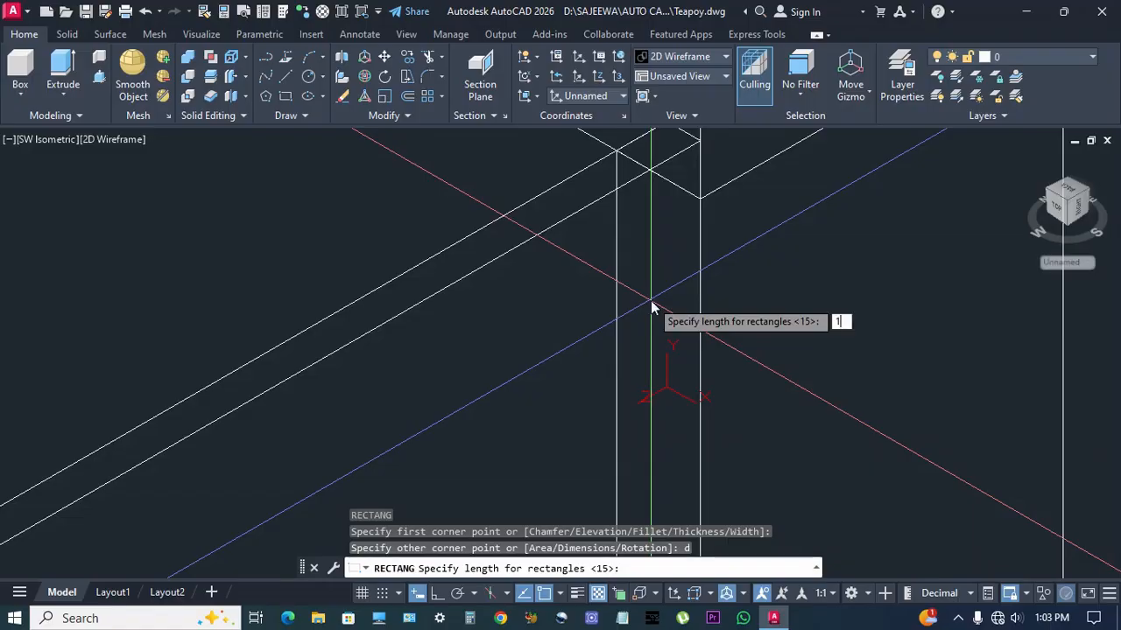
text(15)
key(Return)
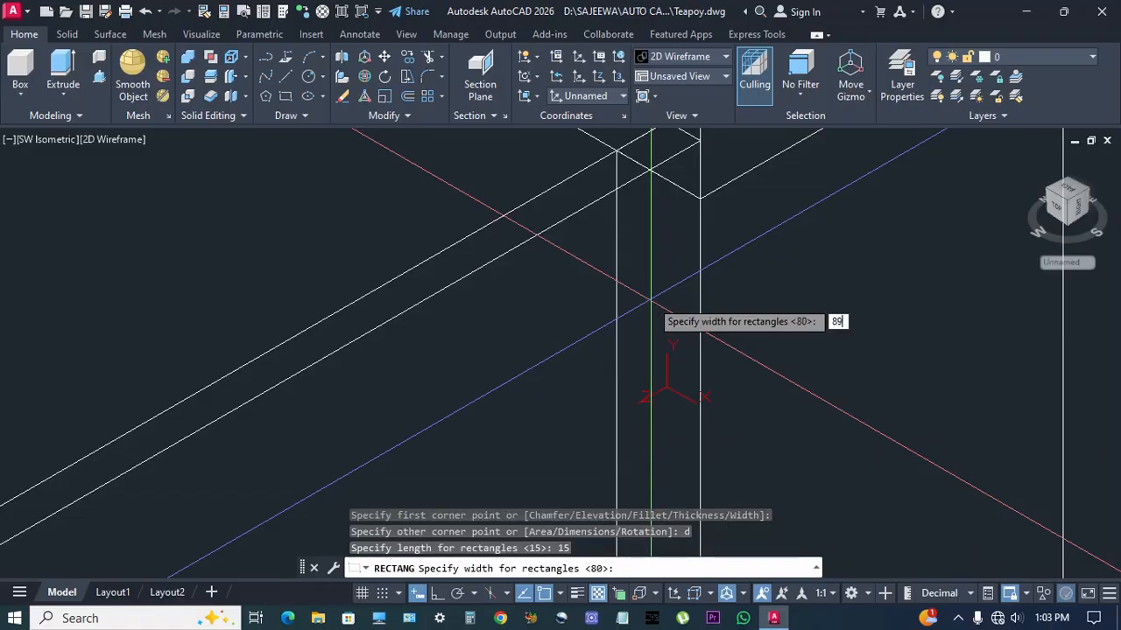
text(89)
key(Return)
scroll(627, 310, down, 6)
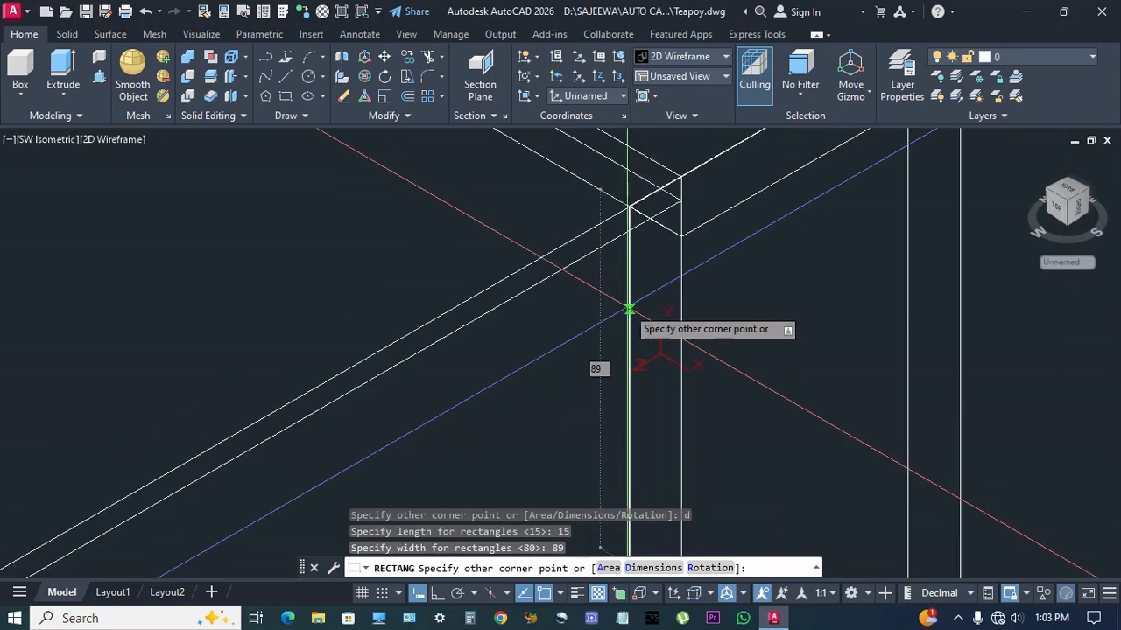
middle_drag(592, 360, 631, 280)
click(596, 337)
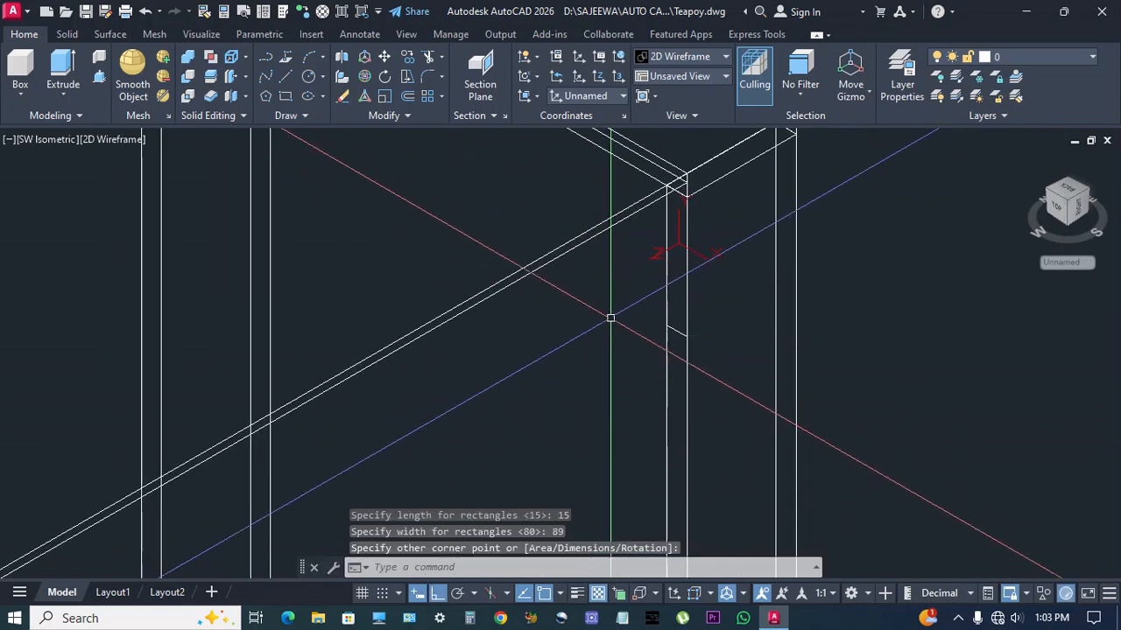
Extrude the 15 by 89 mm rectangle across to the first frame's front upright to form the front long rail.
click(71, 65)
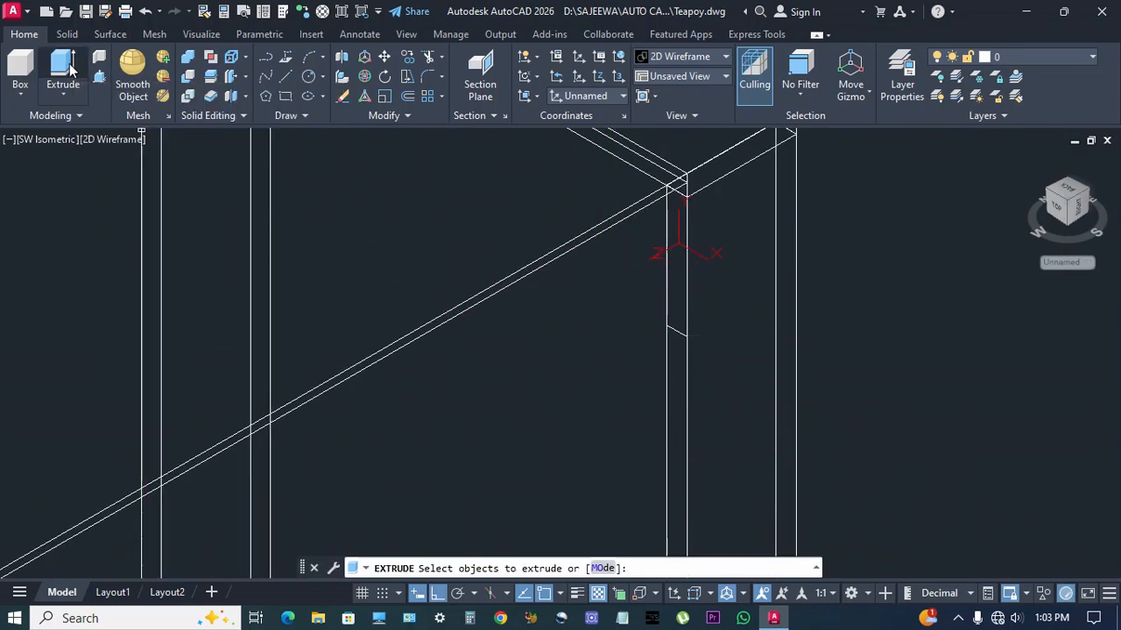
click(678, 332)
right_click(679, 343)
click(684, 347)
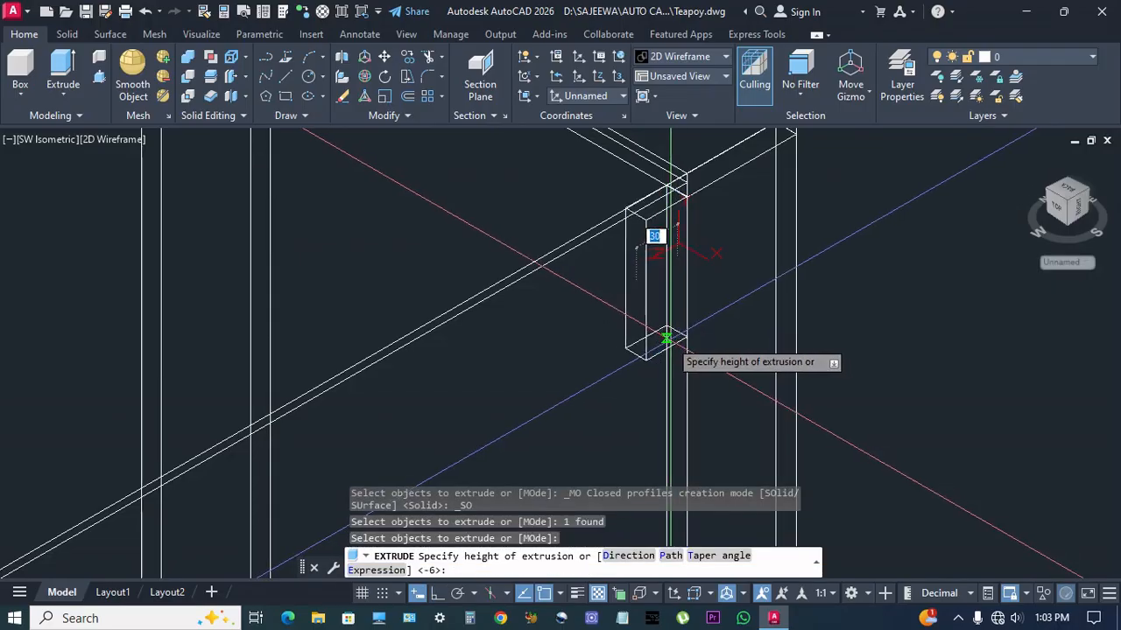
scroll(680, 318, down, 3)
scroll(613, 349, up, 4)
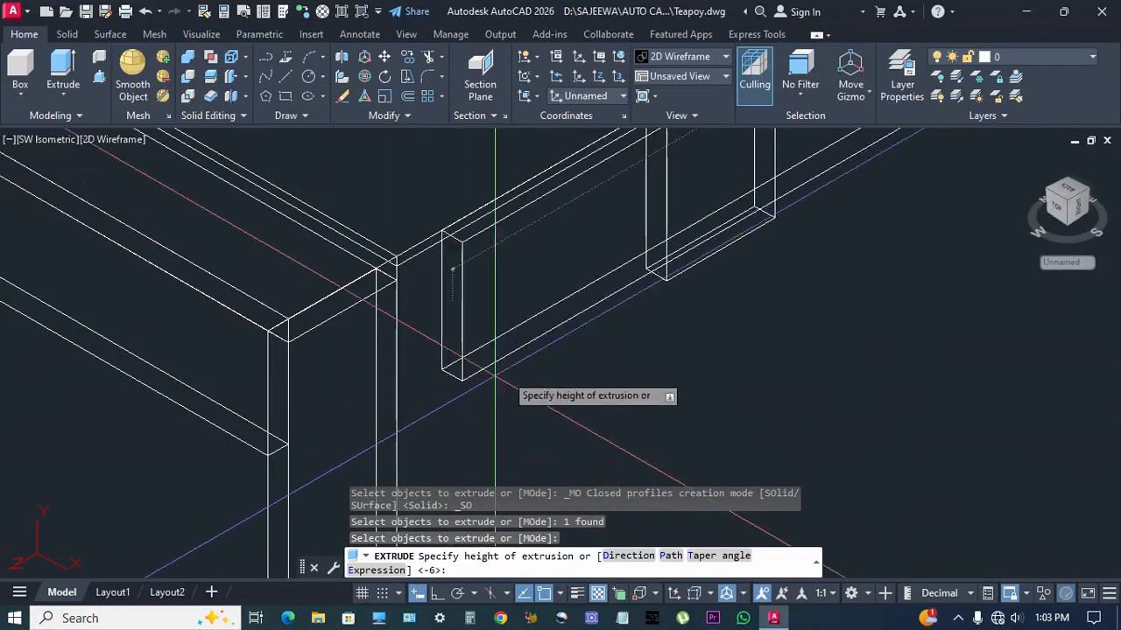
mouse_move(499, 379)
shift+middle_down()
mouse_move(345, 382)
mouse_move(688, 355)
shift+middle_up()
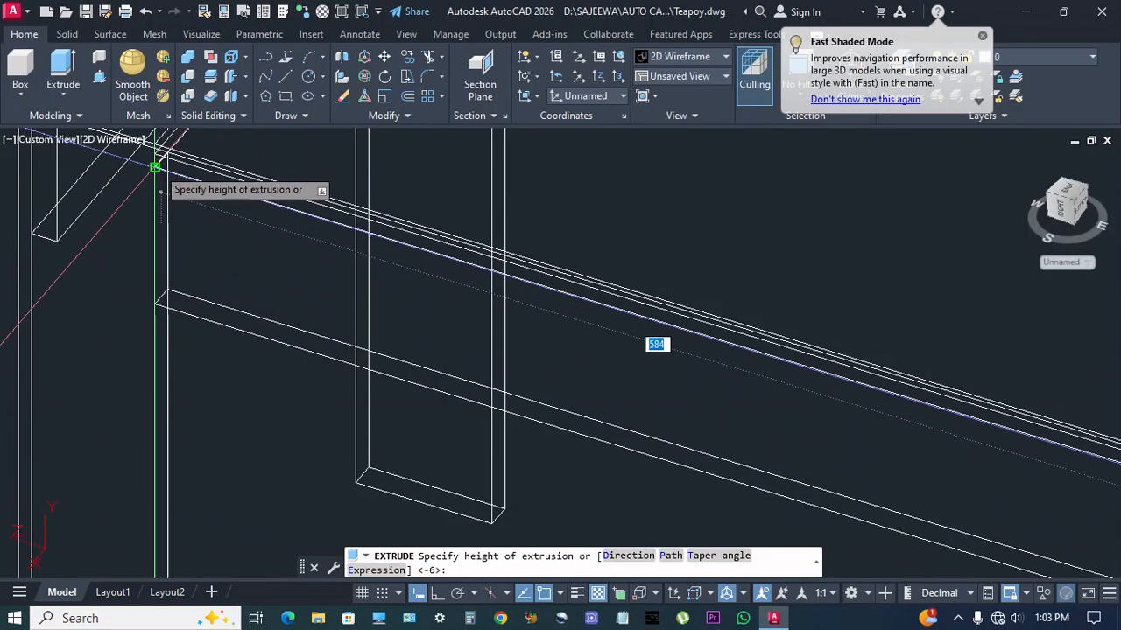
scroll(254, 263, down, 5)
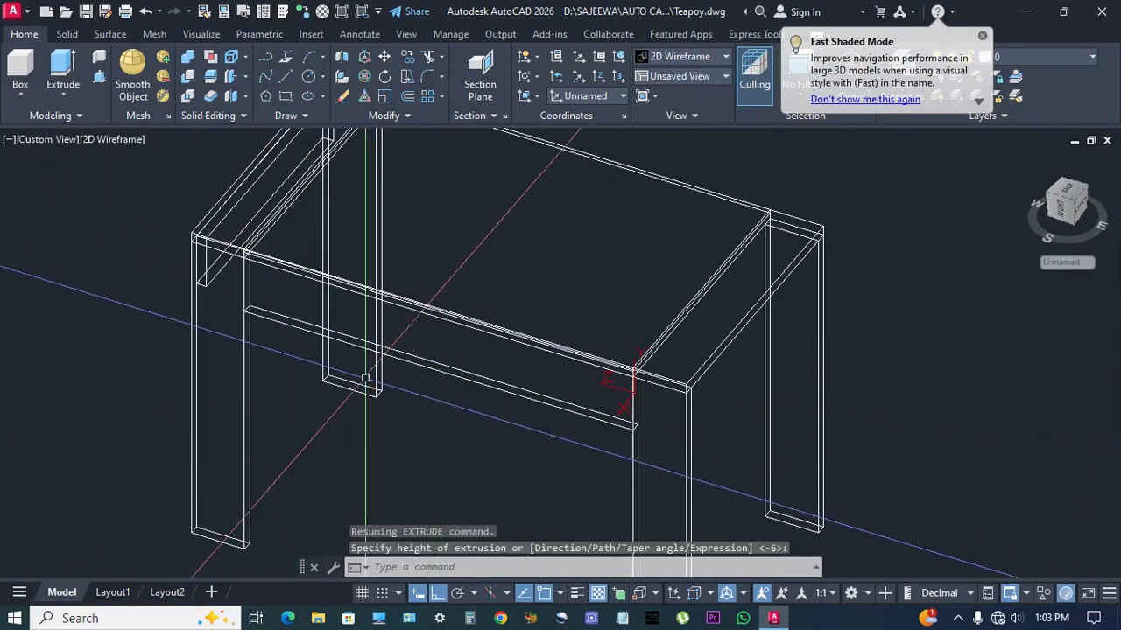
Reset the user coordinate system to World and restore the SW Isometric view of the whole table.
scroll(291, 351, up, 2)
shift+middle_drag(238, 315, 377, 321)
scroll(475, 342, down, 2)
middle_drag(517, 309, 652, 353)
scroll(571, 342, down, 2)
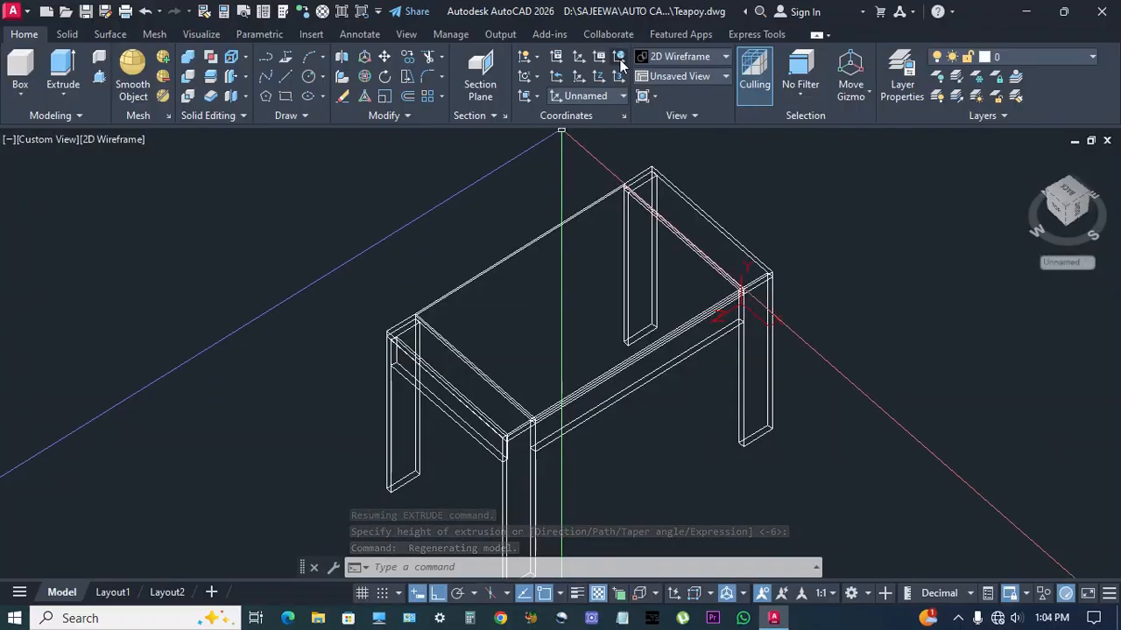
click(620, 58)
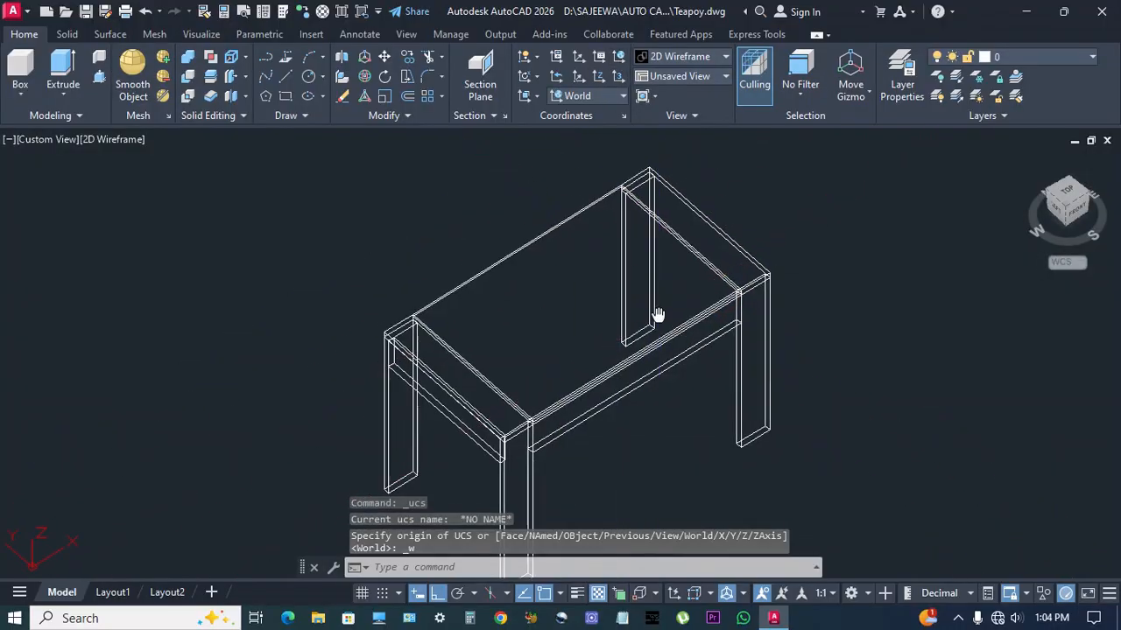
middle_drag(657, 315, 654, 297)
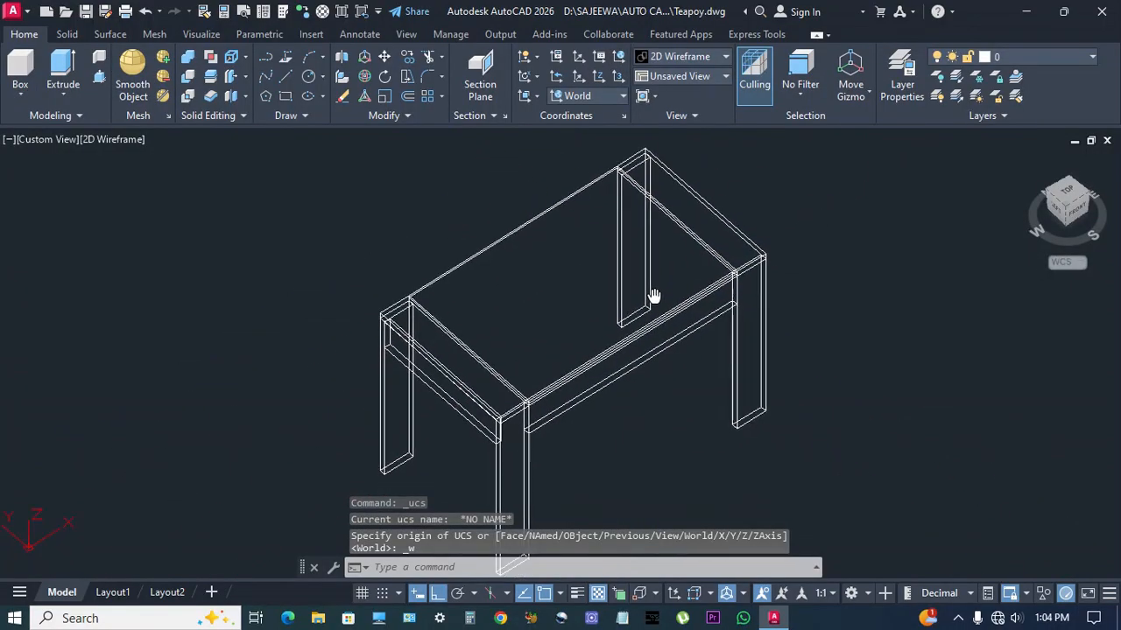
click(49, 140)
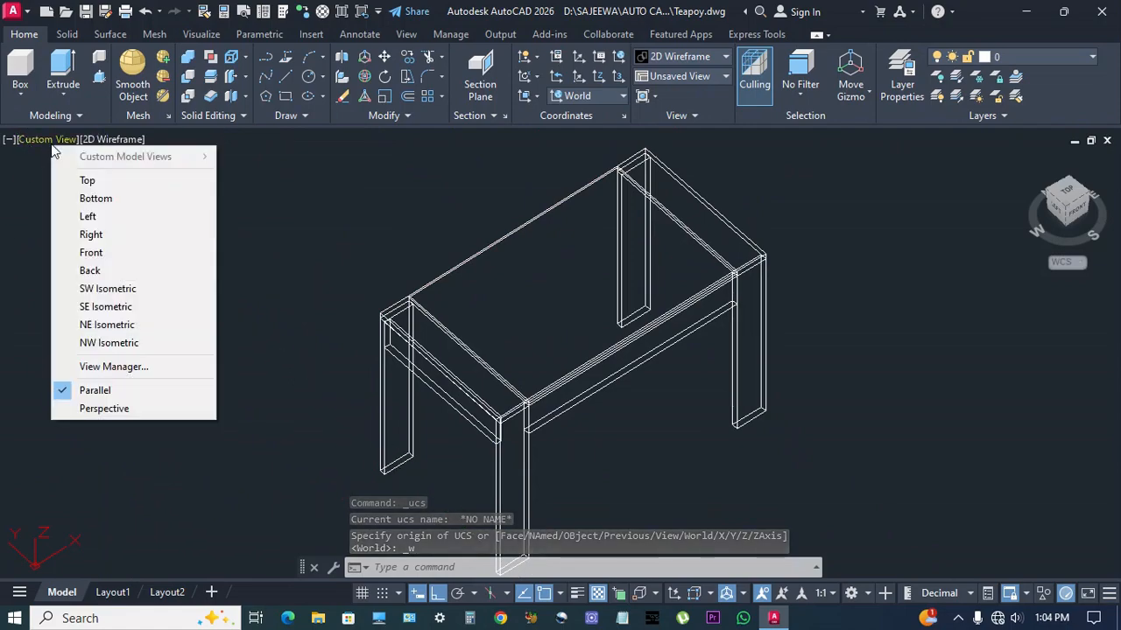
click(88, 296)
scroll(635, 382, down, 3)
middle_drag(636, 382, 633, 359)
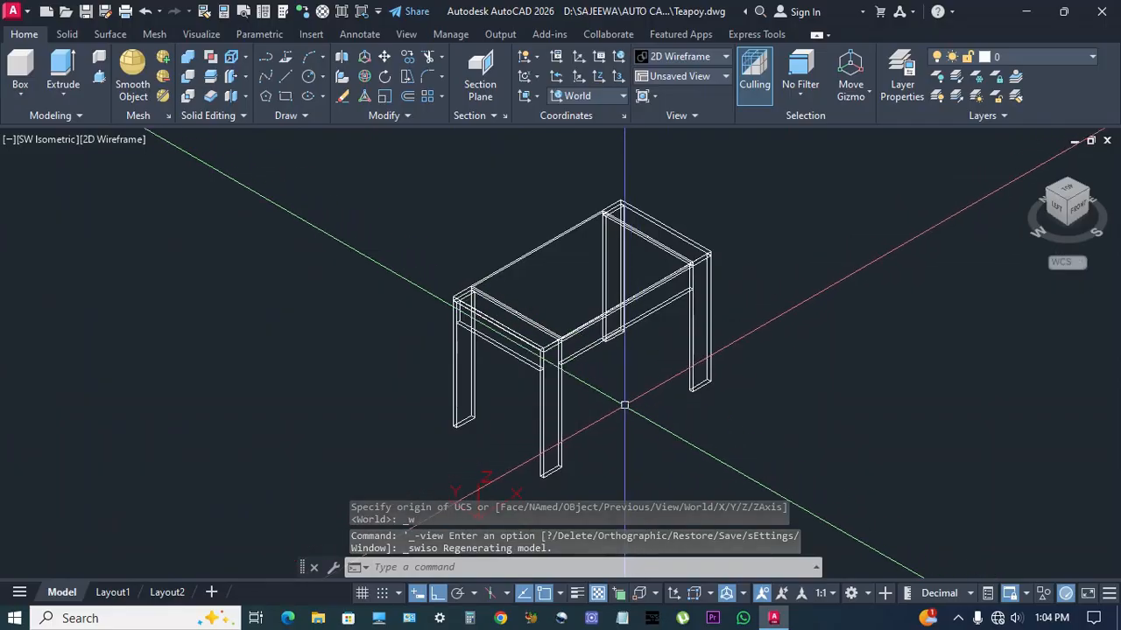
Mirror the first frame's under-rail to the opposite frame about the table's mid-length, midway between the two front legs, keeping the original.
text(mirror)
key(Return)
scroll(530, 381, up, 2)
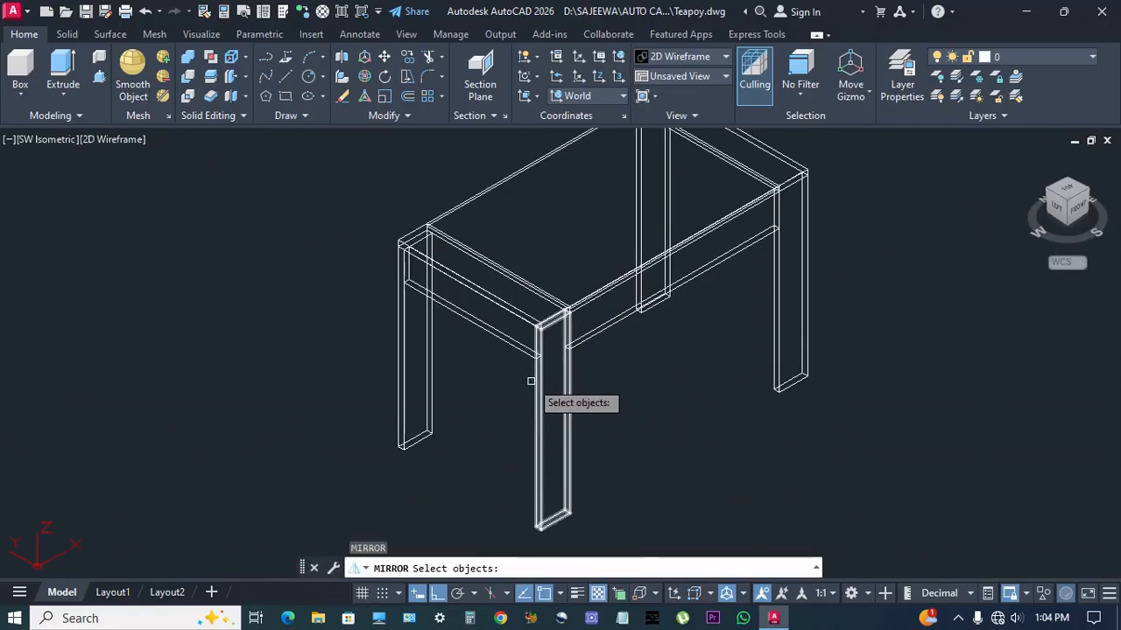
click(523, 354)
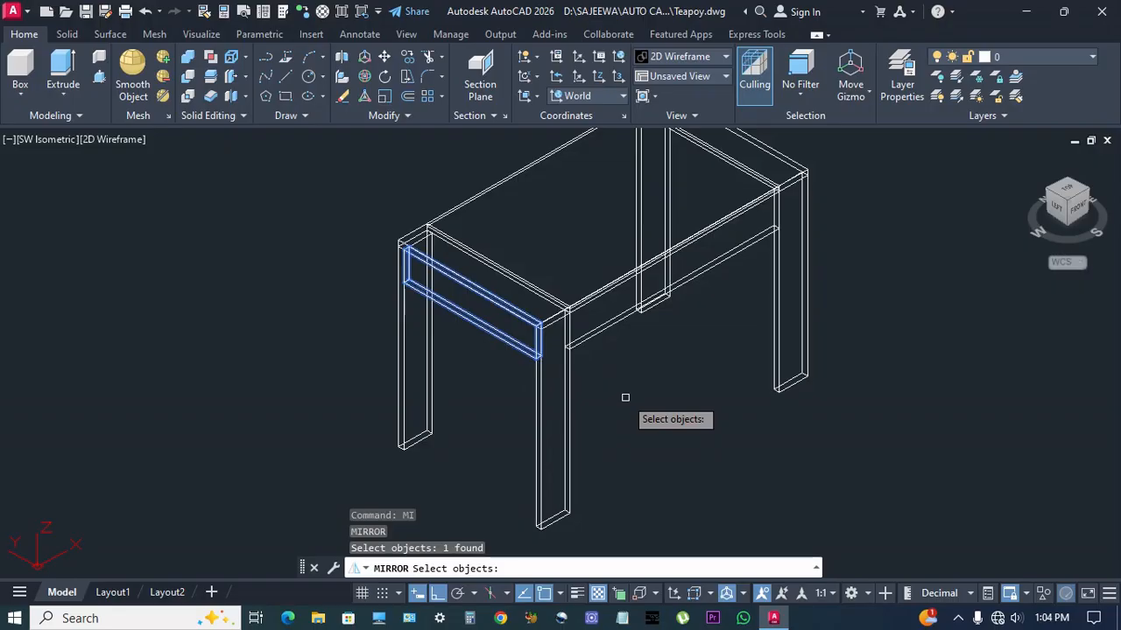
key(Return)
middle_drag(650, 408, 656, 382)
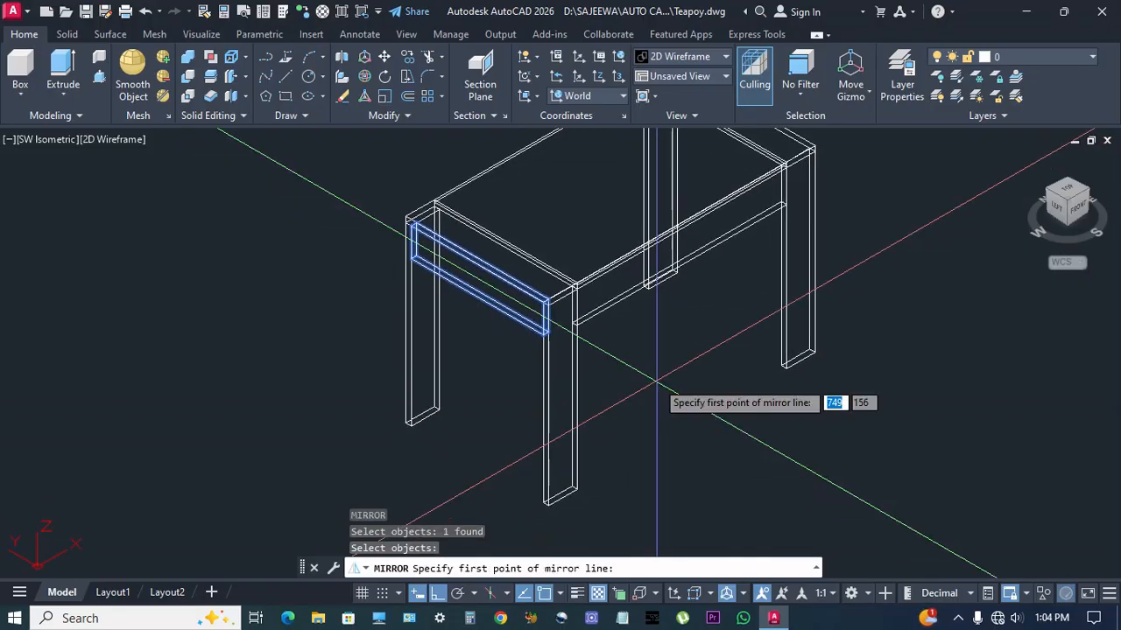
shift+right_click(656, 383)
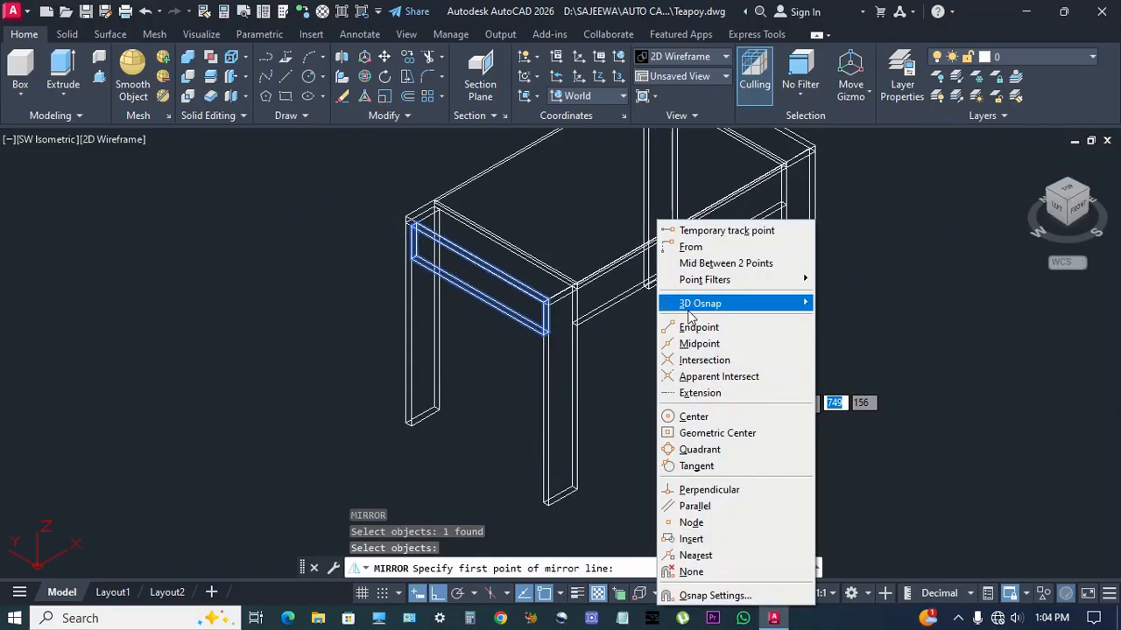
click(710, 265)
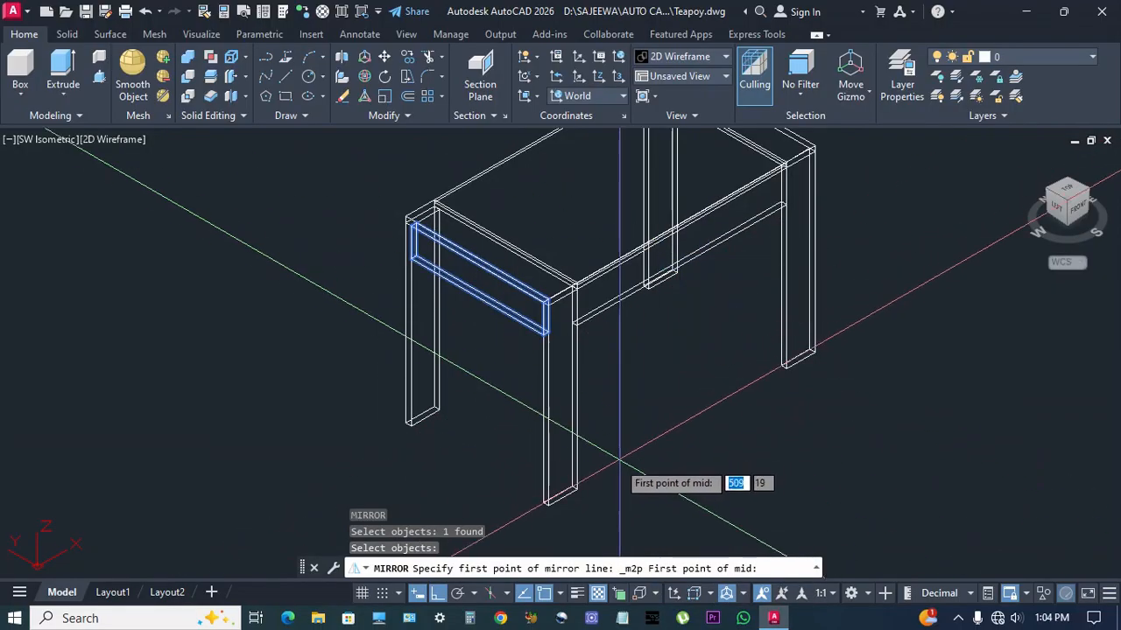
click(577, 489)
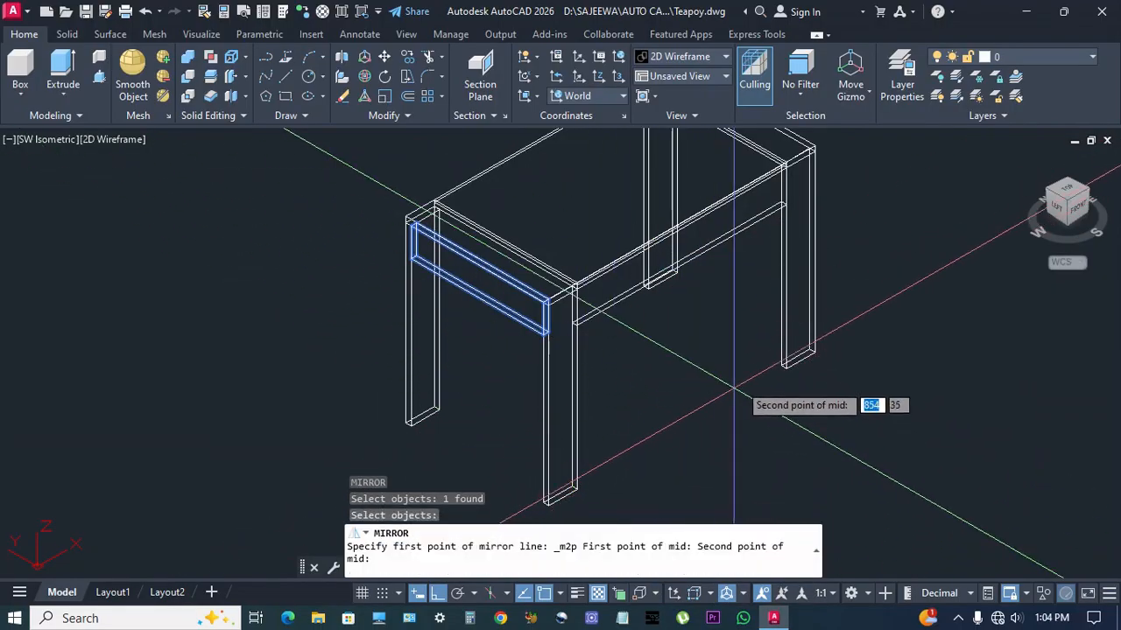
click(786, 368)
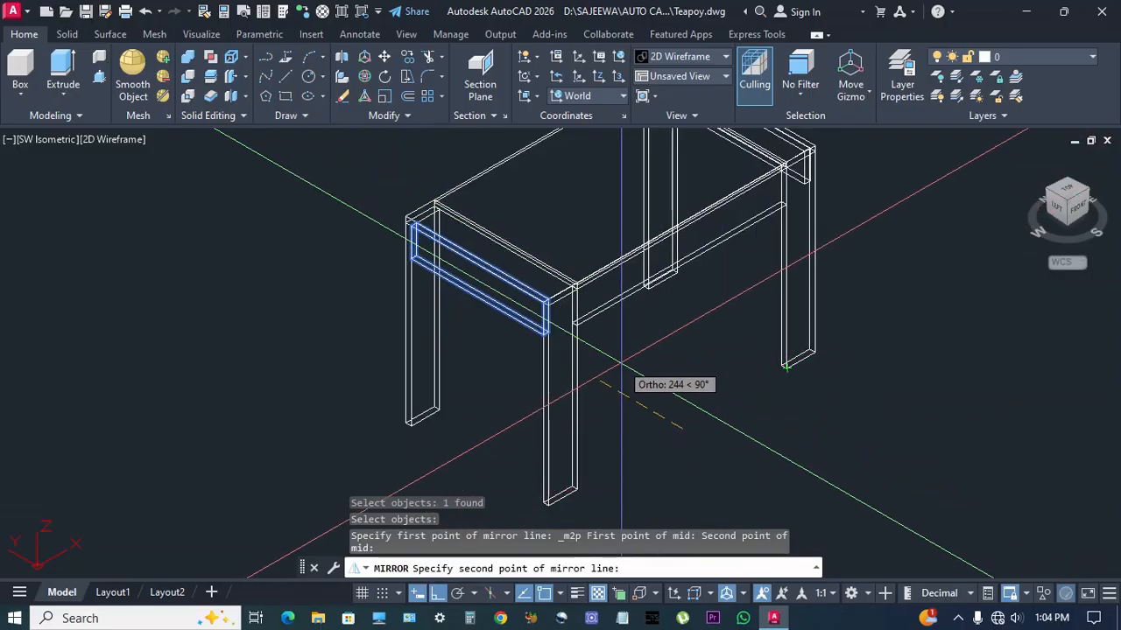
click(622, 365)
key(Return)
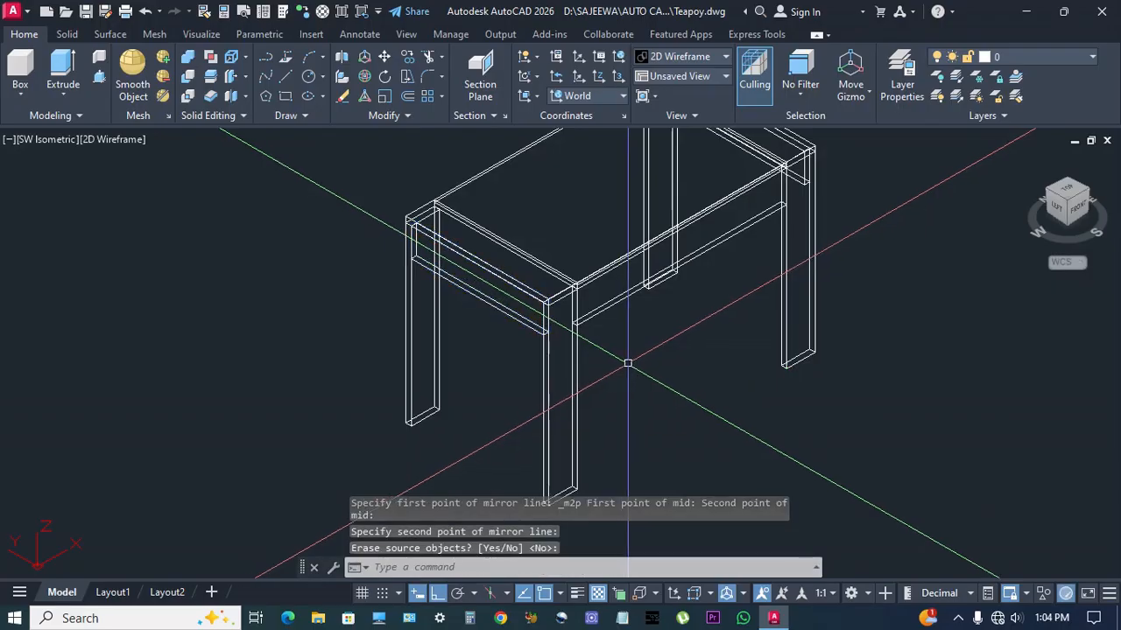
Mirror the front long rail to the rear side about the table's mid-width, midway between the first frame's two legs, keeping the original.
scroll(678, 368, down, 3)
key(Return)
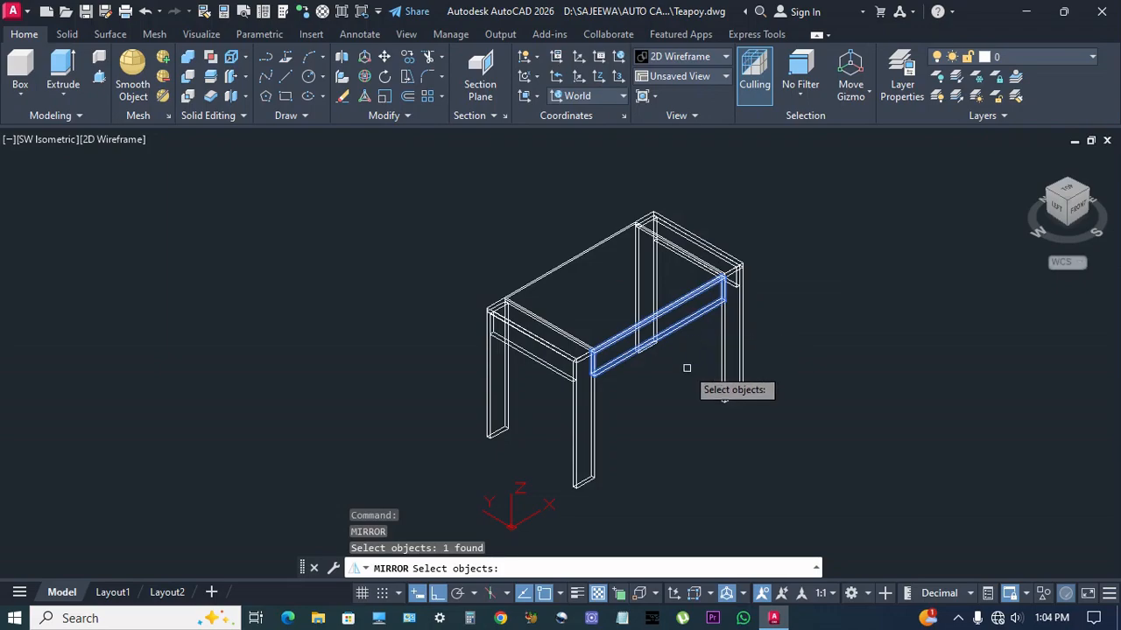
key(Return)
middle_drag(587, 435, 631, 388)
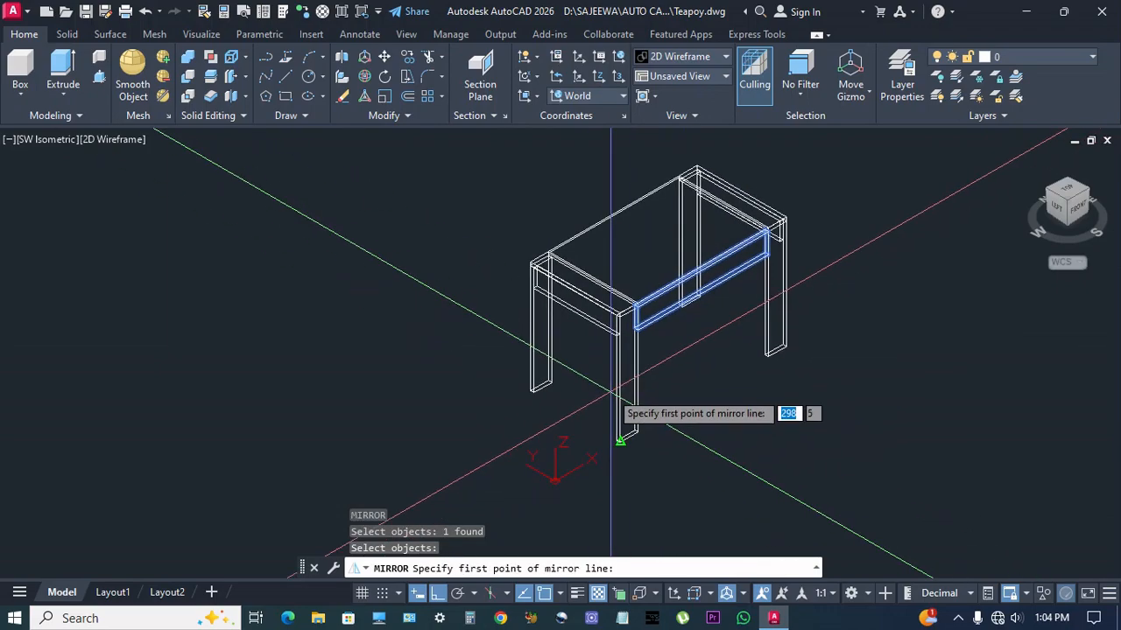
shift+right_click(600, 387)
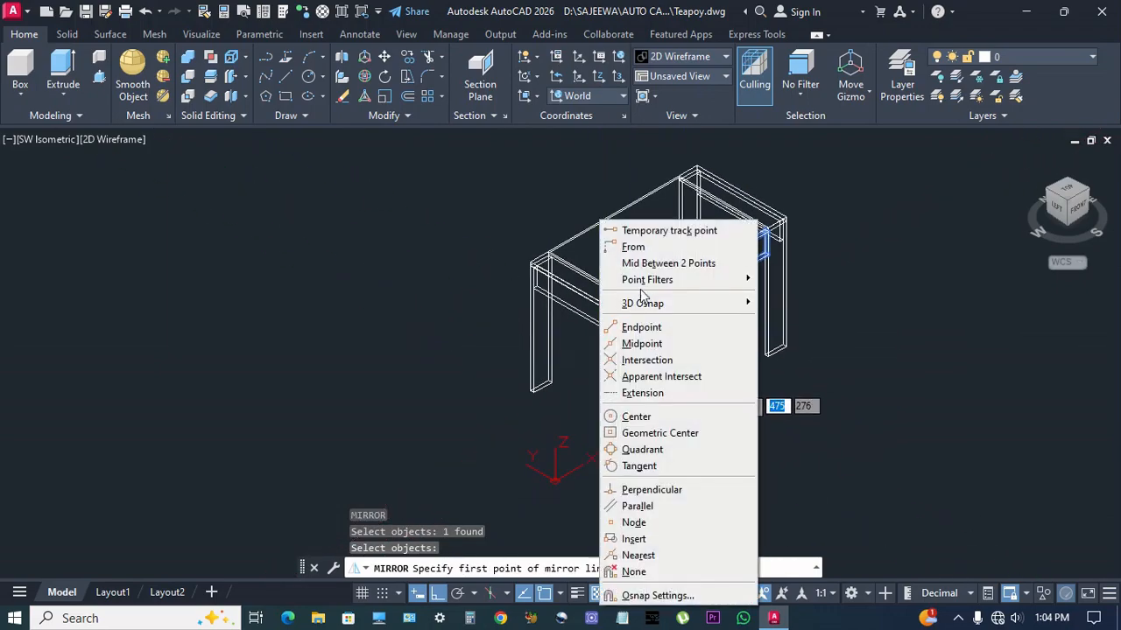
click(649, 263)
scroll(589, 398, up, 5)
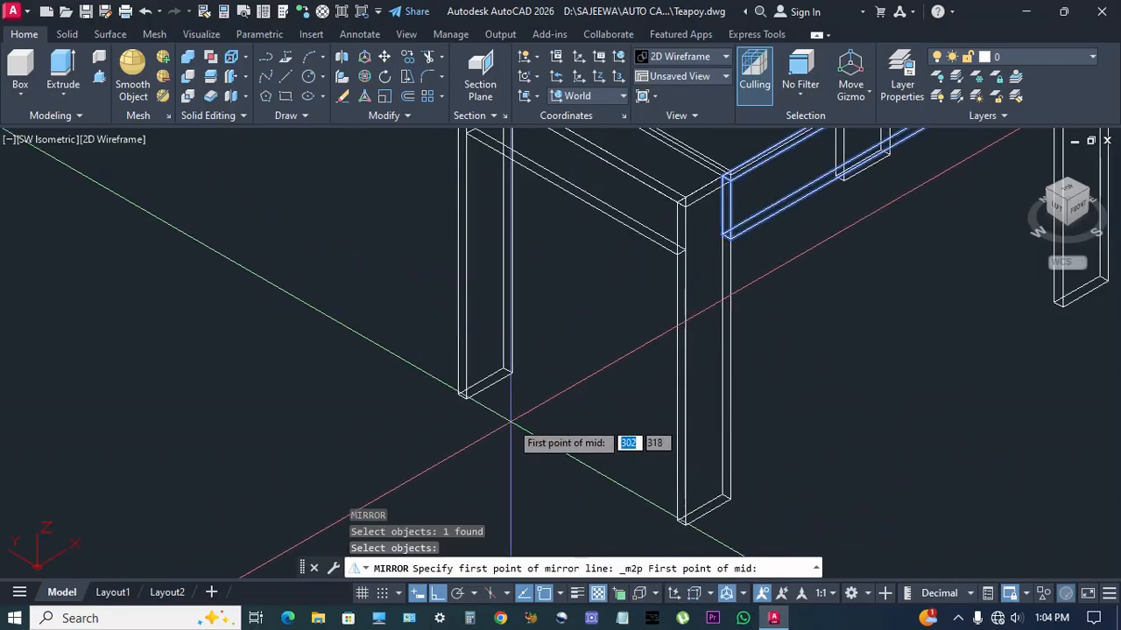
click(468, 401)
middle_drag(513, 448, 512, 387)
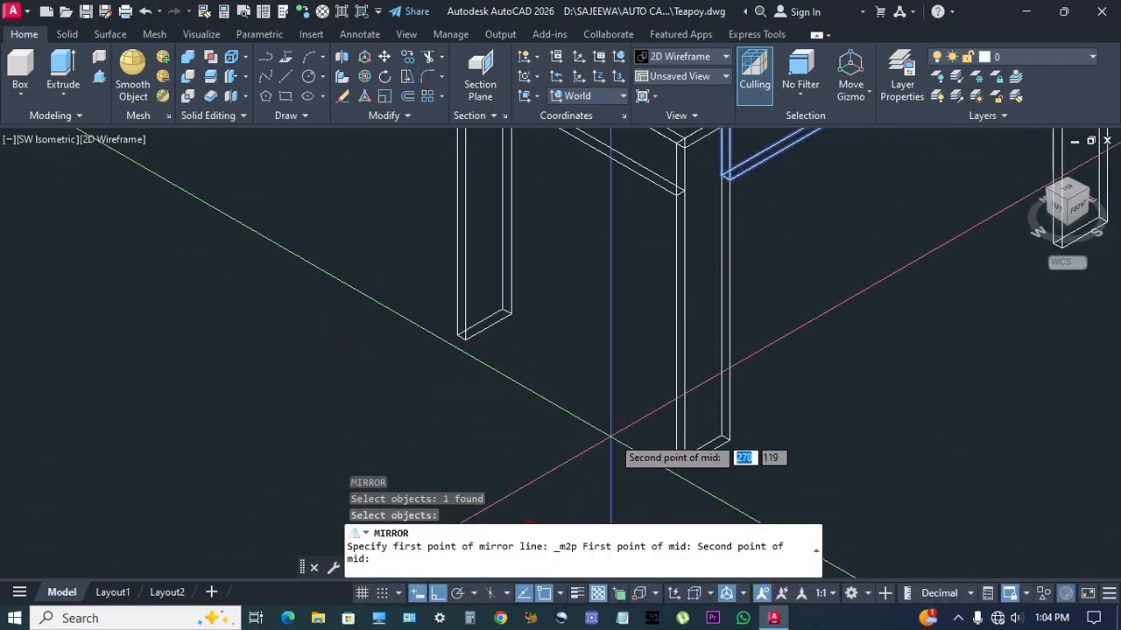
click(675, 461)
scroll(675, 461, down, 5)
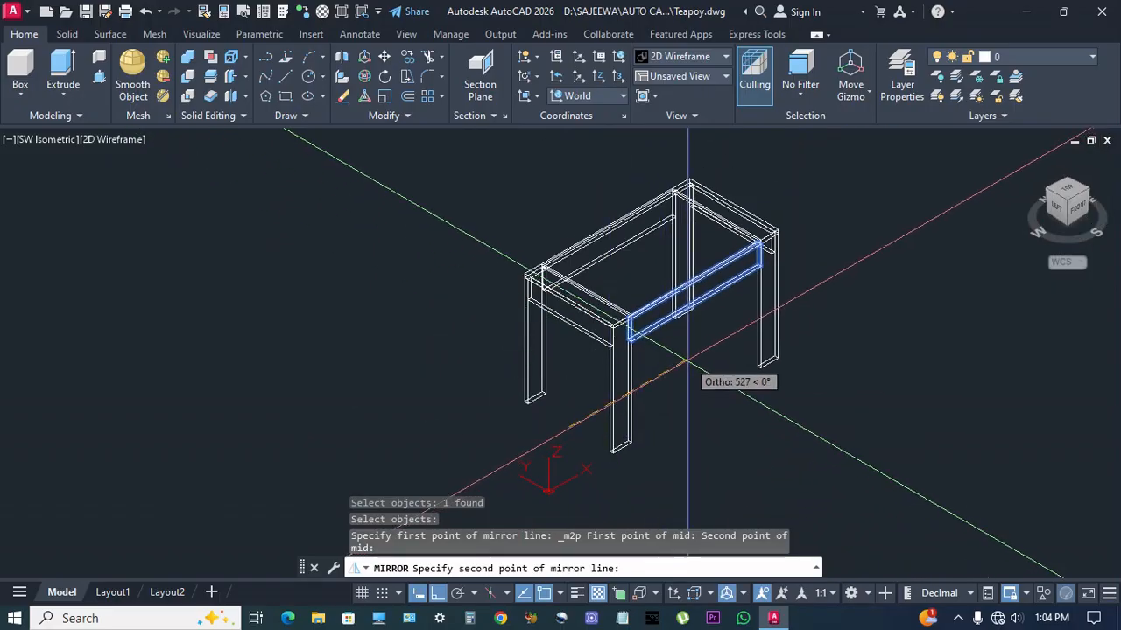
click(688, 367)
key(Return)
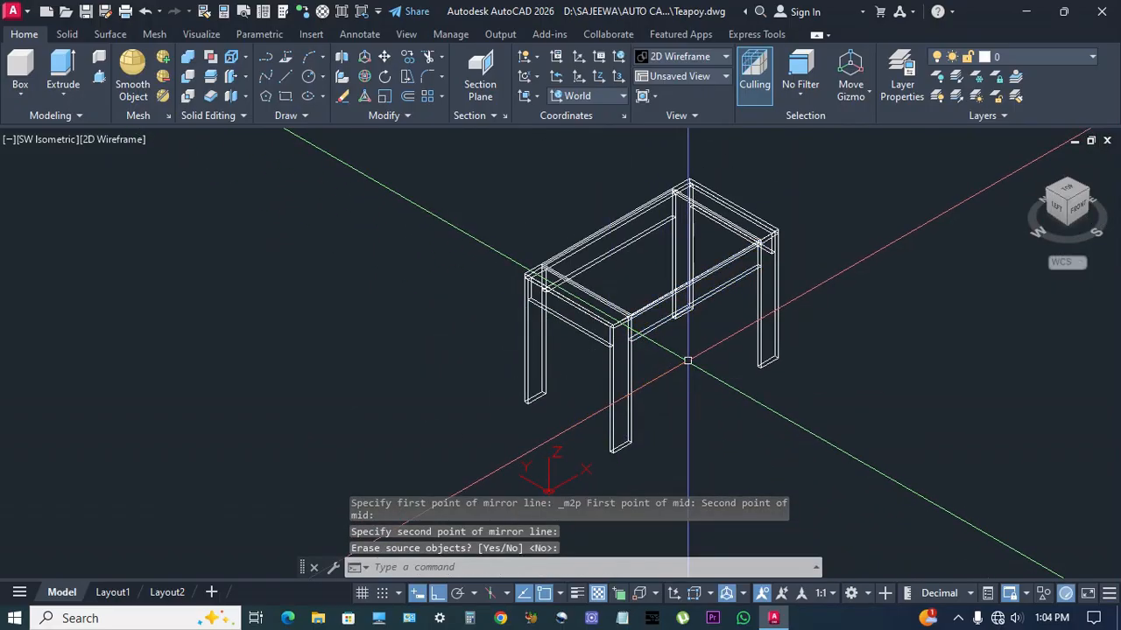
Draw a floor-level rectangle from the inner bottom edge midpoint of the first frame's rear leg to that of the mirrored frame's front leg.
middle_drag(713, 332, 652, 380)
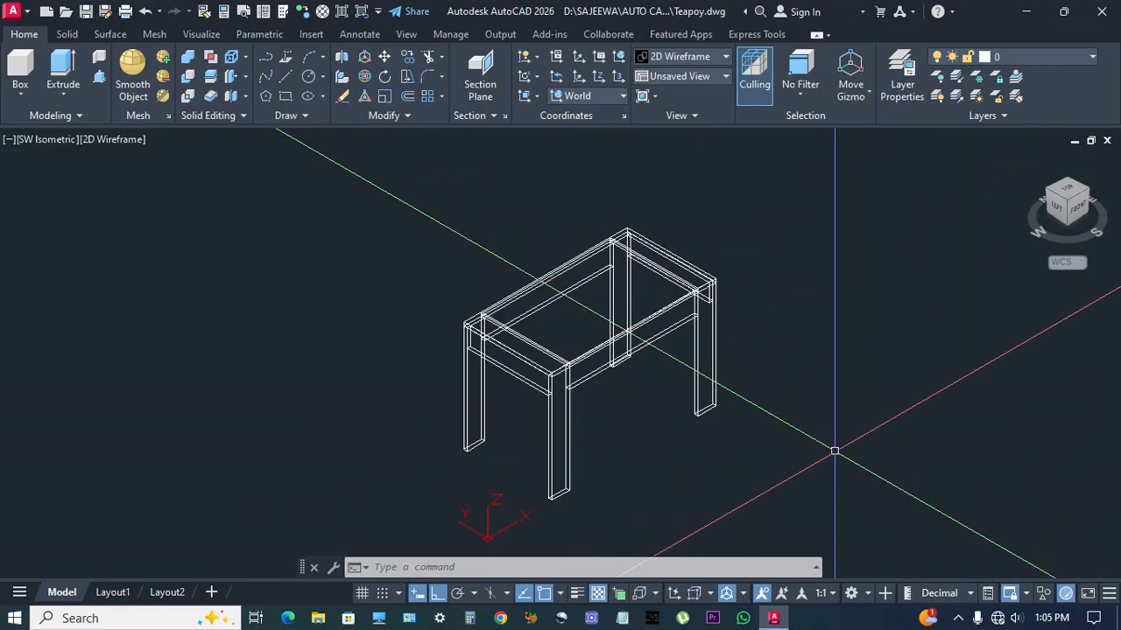
text(REC)
key(Return)
scroll(513, 450, up, 4)
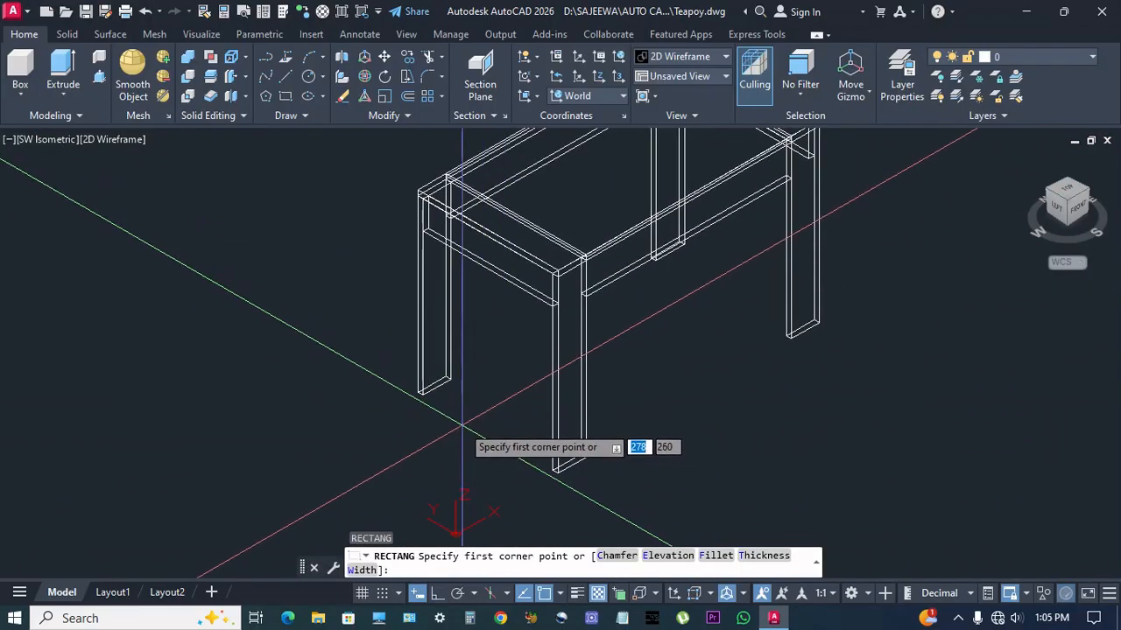
click(422, 390)
scroll(770, 337, up, 4)
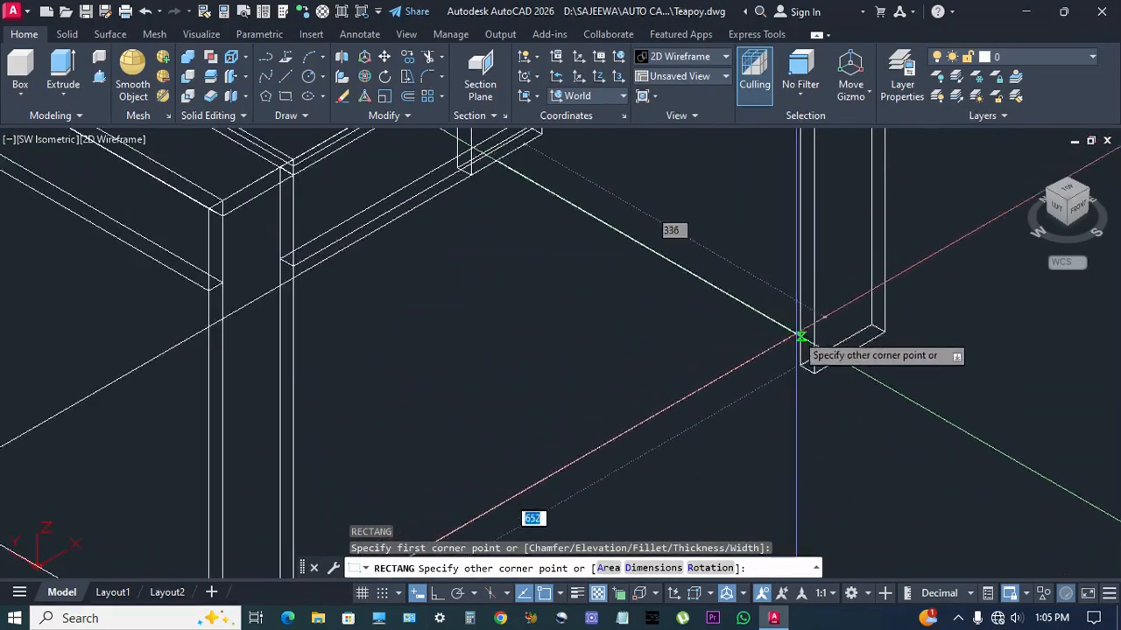
click(838, 344)
scroll(770, 377, down, 6)
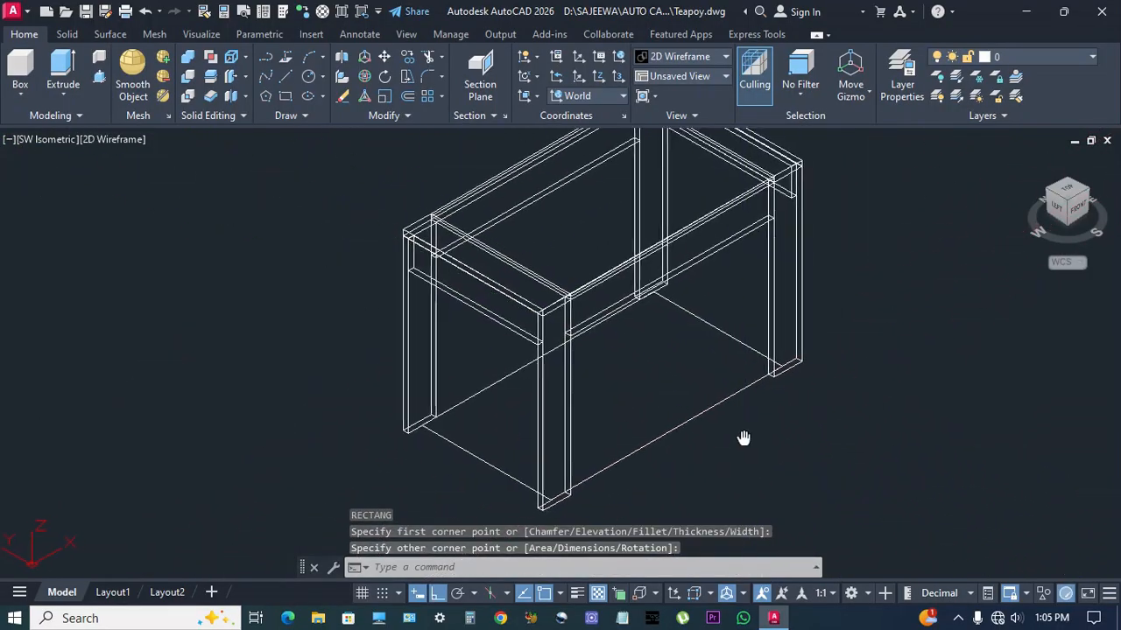
Extrude the floor-level rectangle between the legs 15 mm upward to form the lower shelf.
click(63, 70)
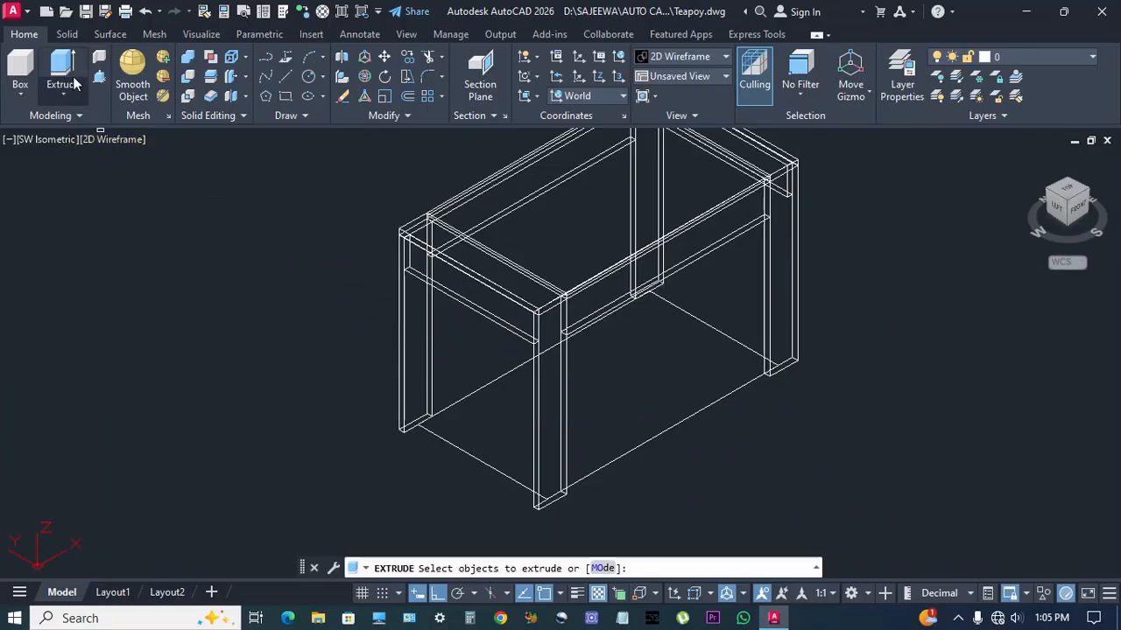
click(646, 448)
right_click(645, 417)
click(674, 430)
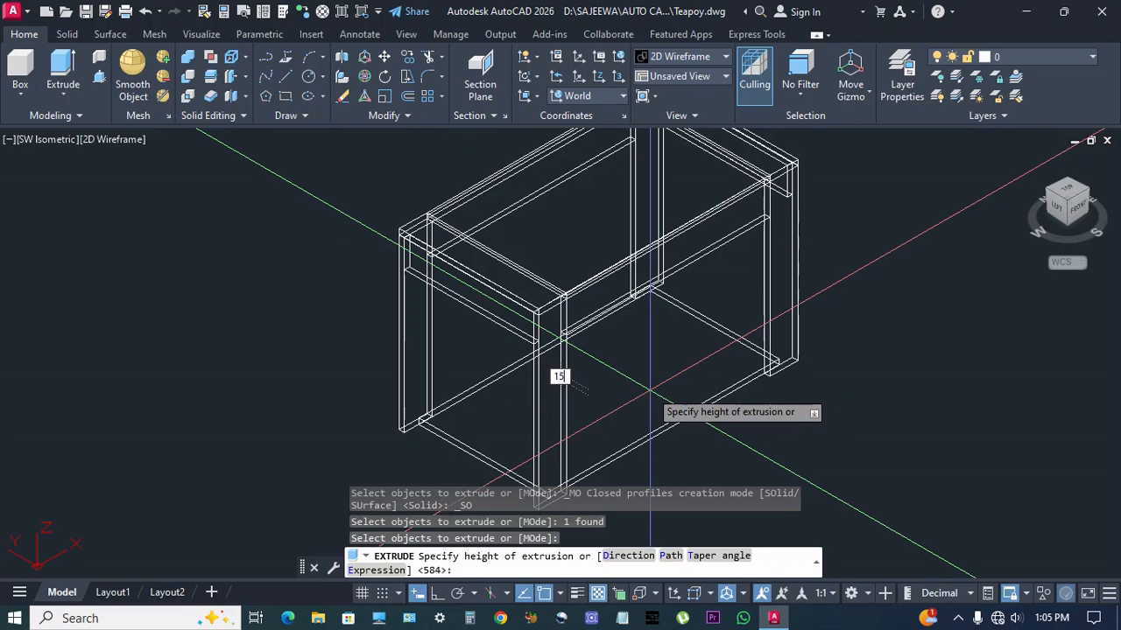
text(15)
key(Return)
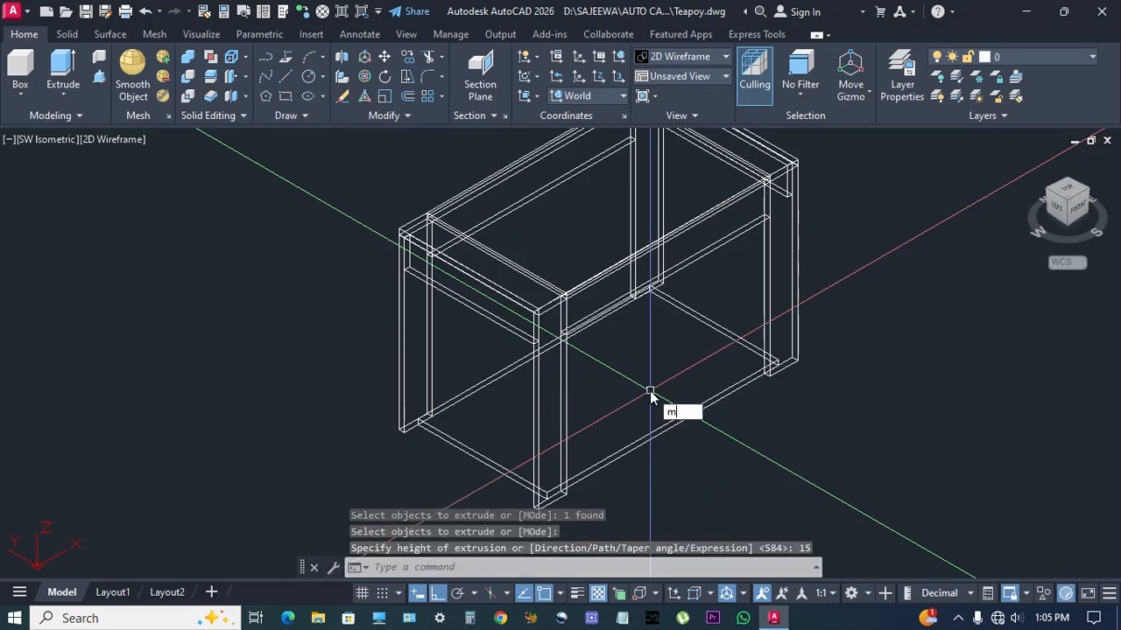
Move the lower shelf panel 50 mm straight up along the Z axis.
text(m)
key(Return)
click(692, 426)
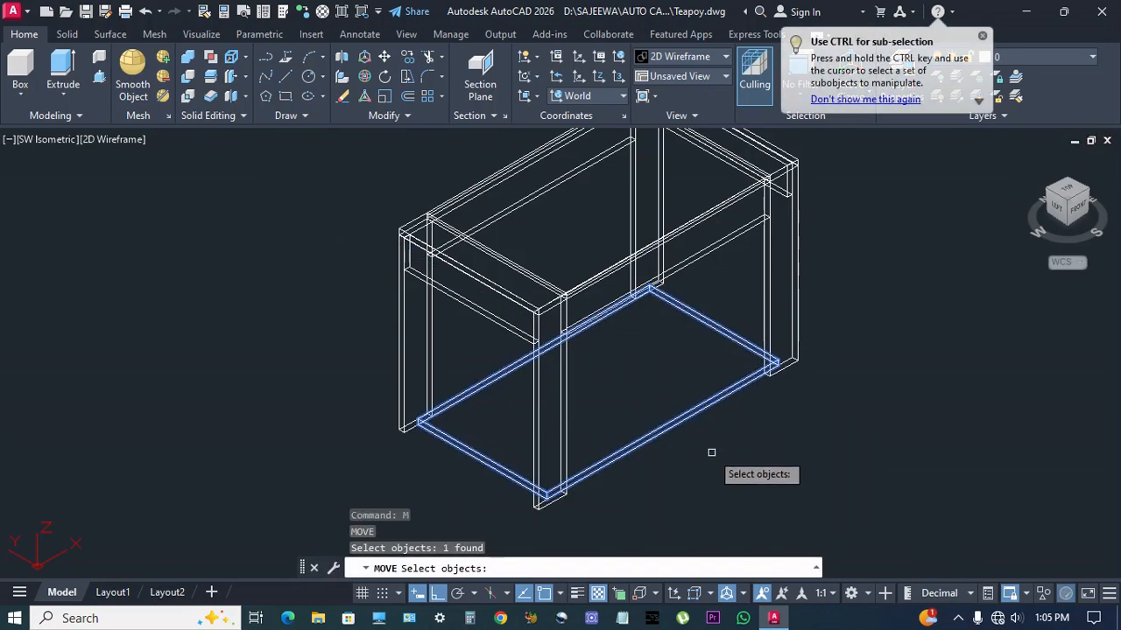
key(Return)
click(749, 489)
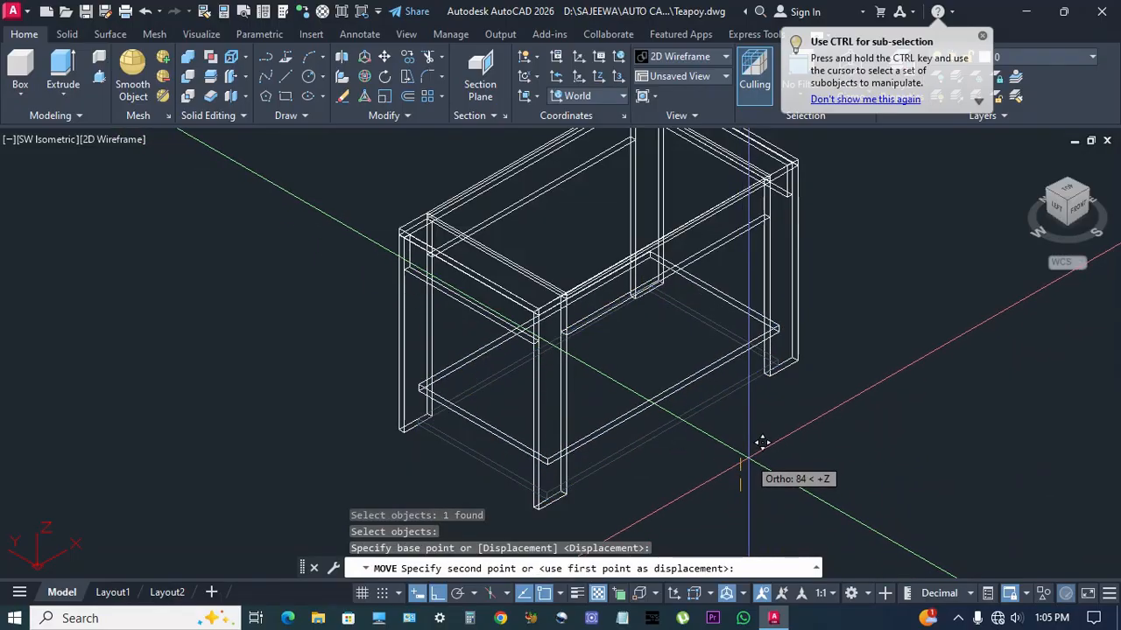
text(5)
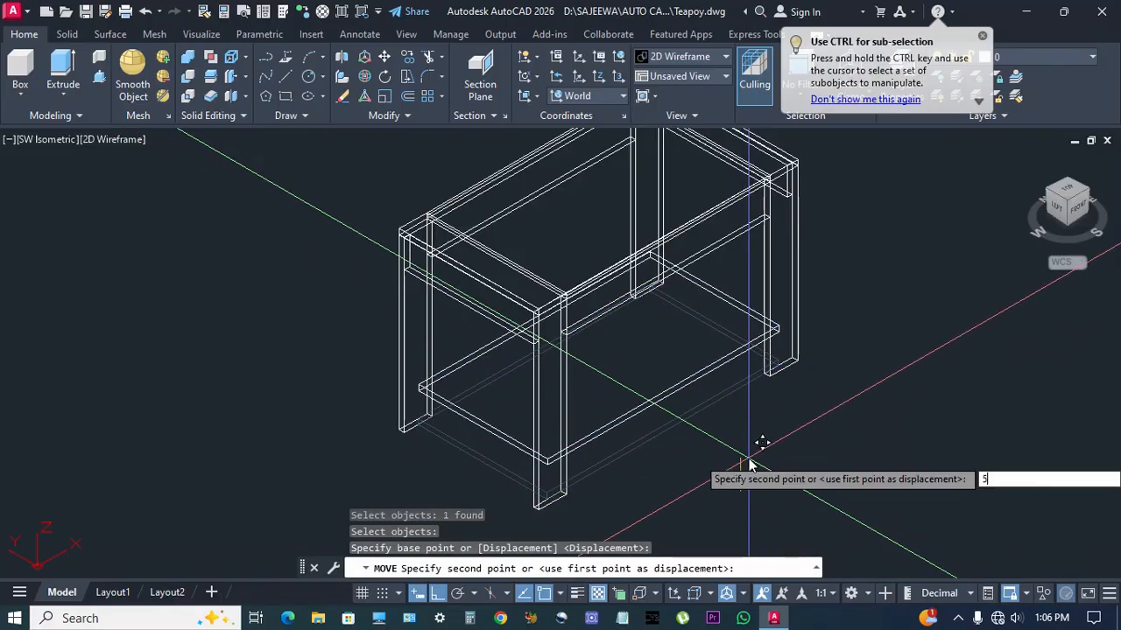
text(0)
key(Return)
scroll(739, 443, down, 2)
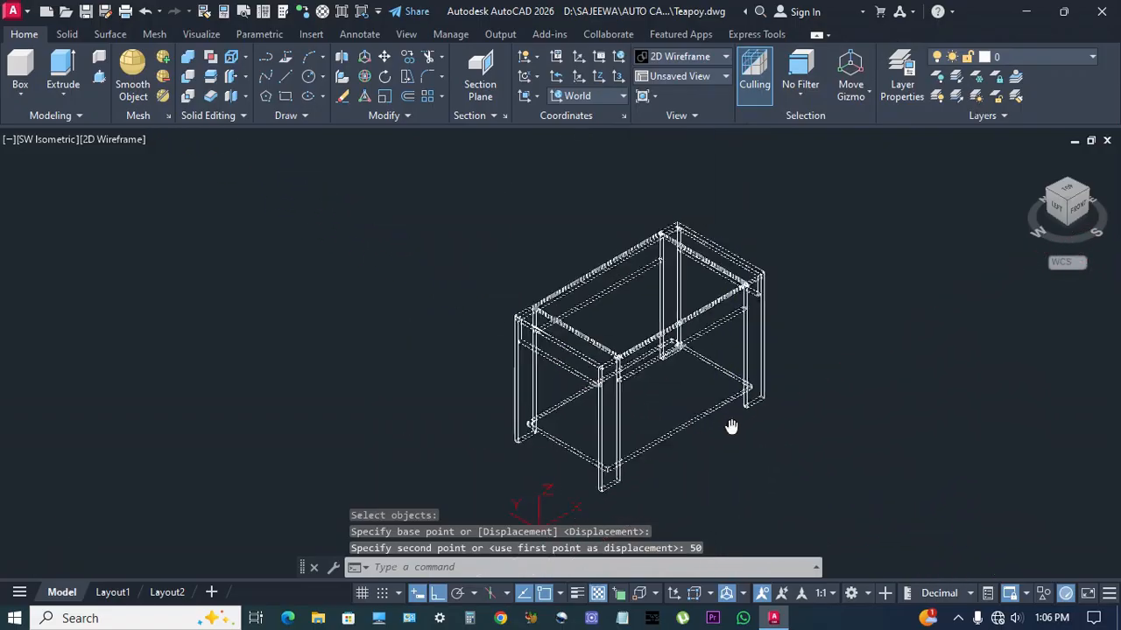
scroll(653, 413, up, 2)
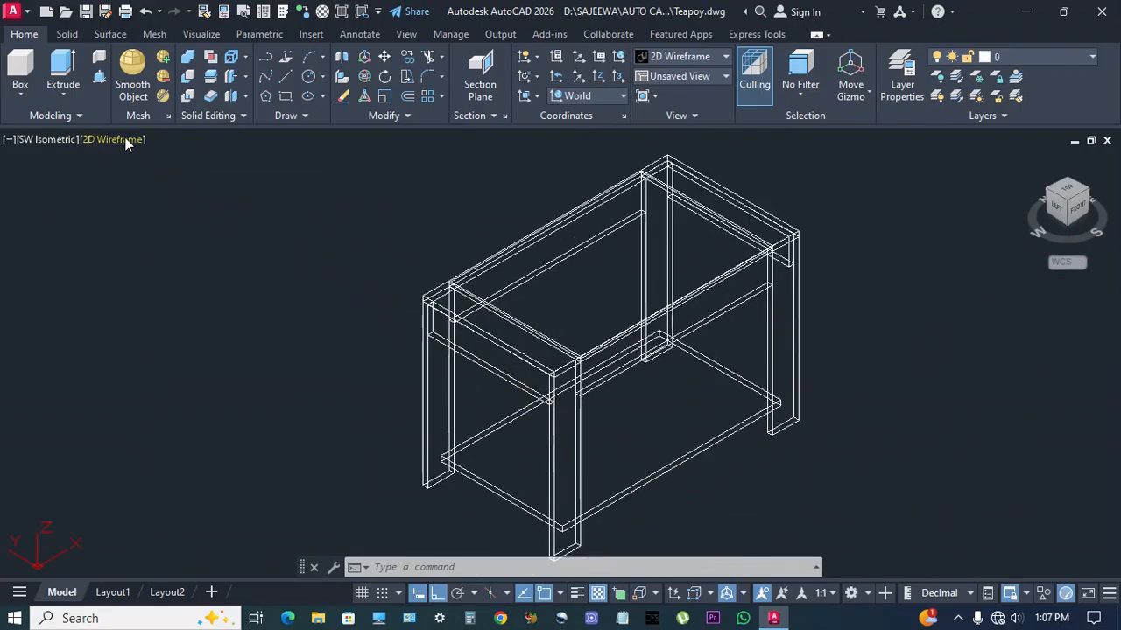
Switch the visual style to Shaded and inspect the whole table from a lower front angle.
click(127, 141)
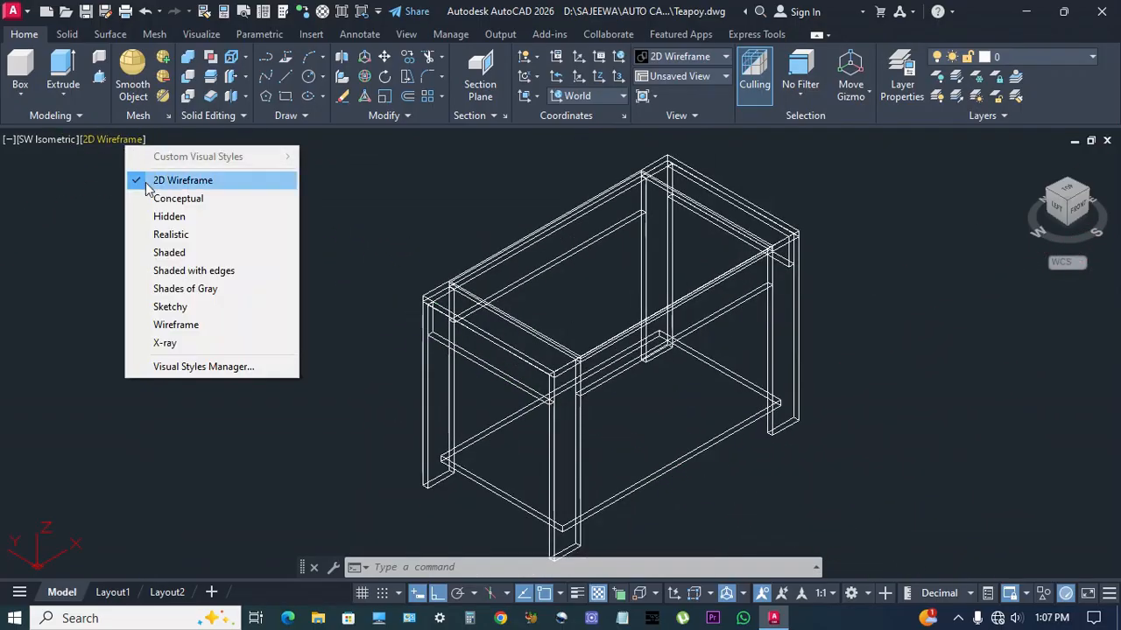
click(178, 252)
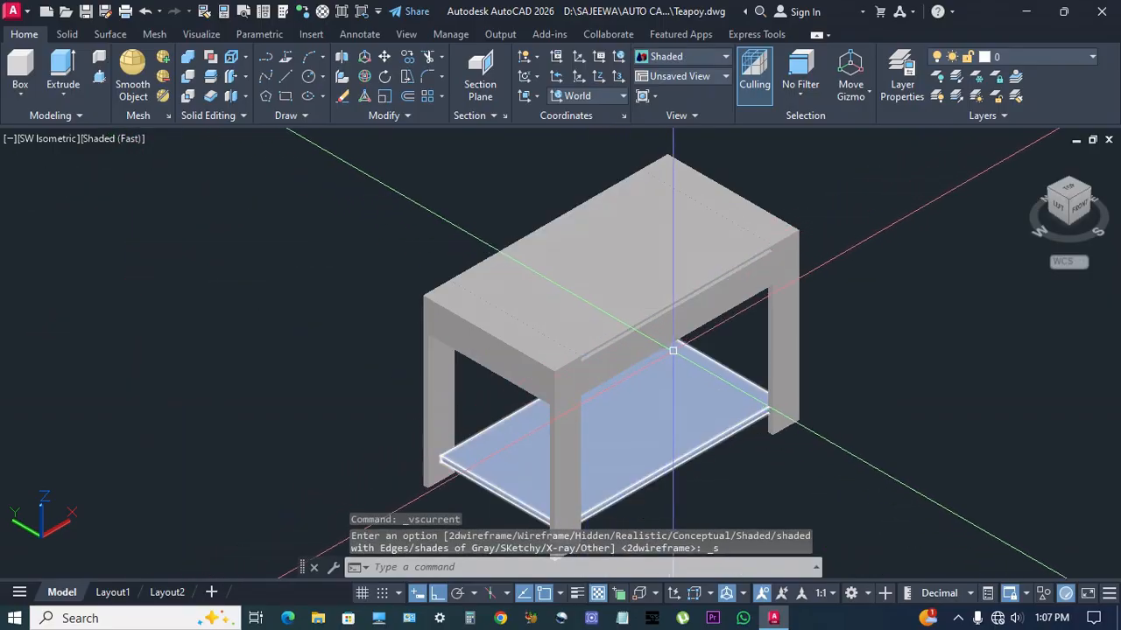
shift+middle_drag(673, 351, 711, 324)
scroll(730, 322, up, 4)
scroll(702, 359, down, 5)
middle_drag(718, 420, 683, 387)
scroll(647, 388, up, 2)
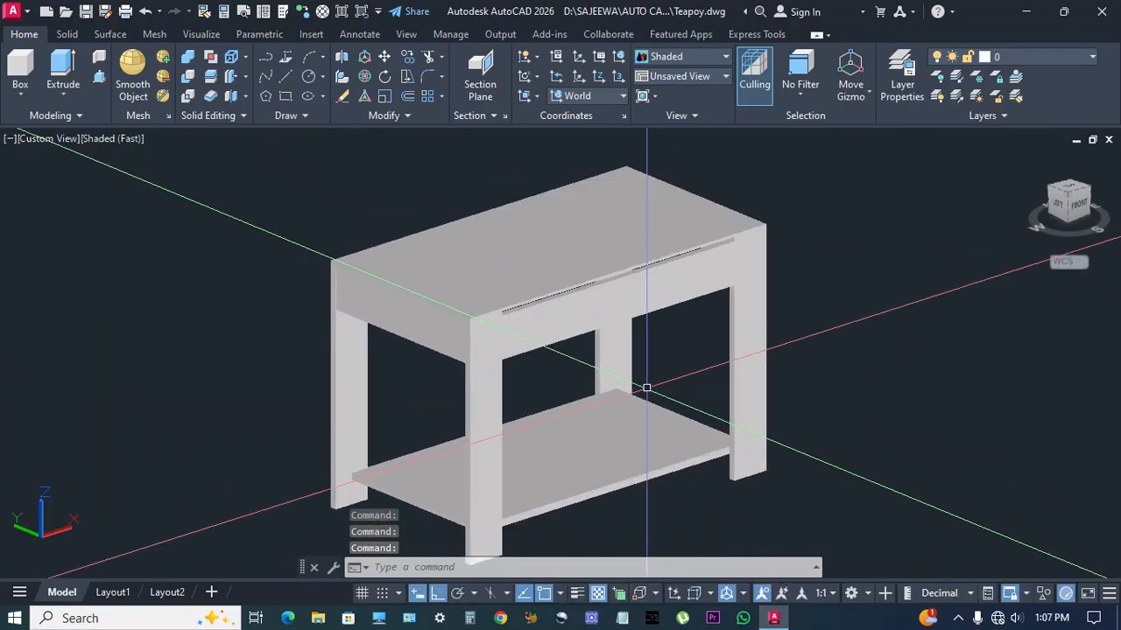
Switch the visual style to Shaded with edges and examine the joint between the top panel and the front long rail.
click(113, 139)
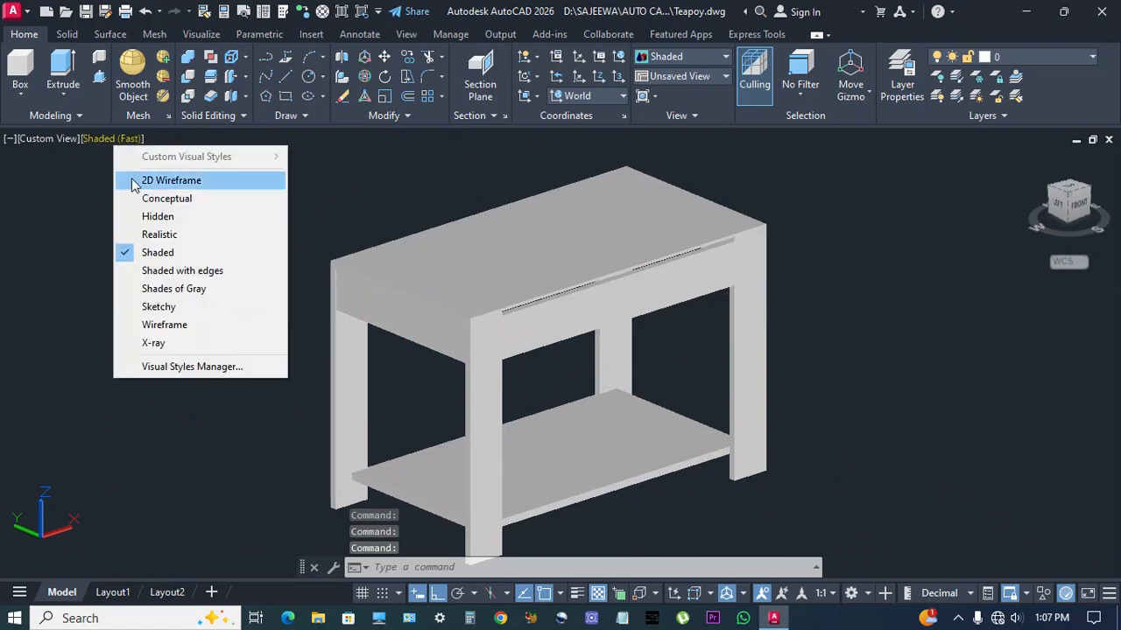
click(179, 277)
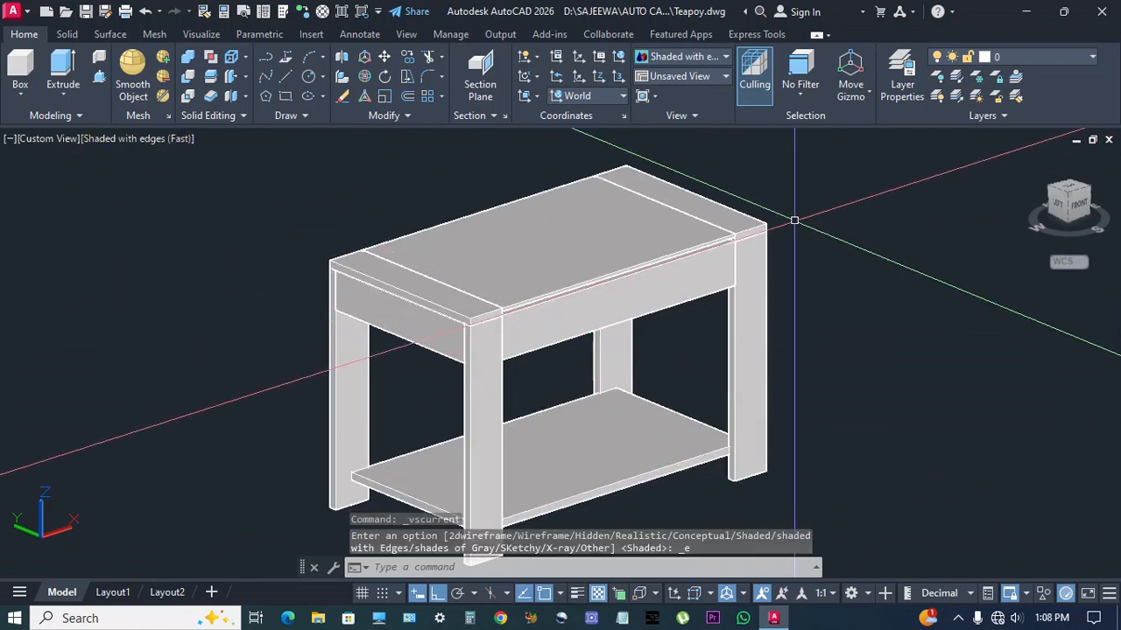
scroll(701, 263, up, 4)
middle_drag(616, 311, 618, 313)
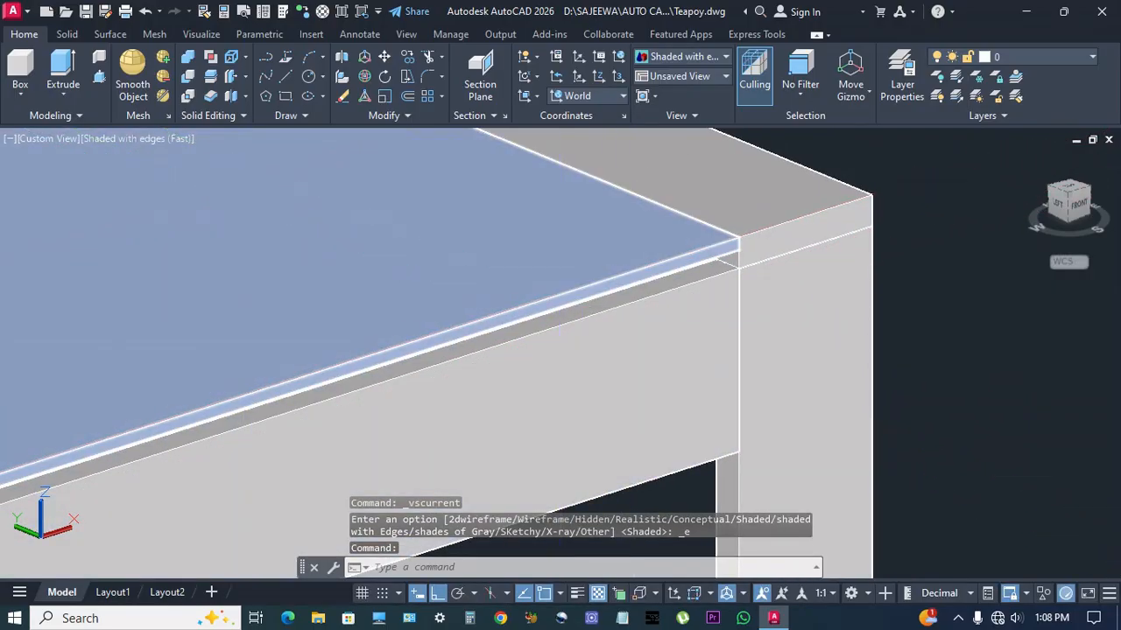
Move the front long rail up from its top outer end corner to the lower corner of the top panel directly above.
text(m)
key(Return)
click(728, 292)
key(Return)
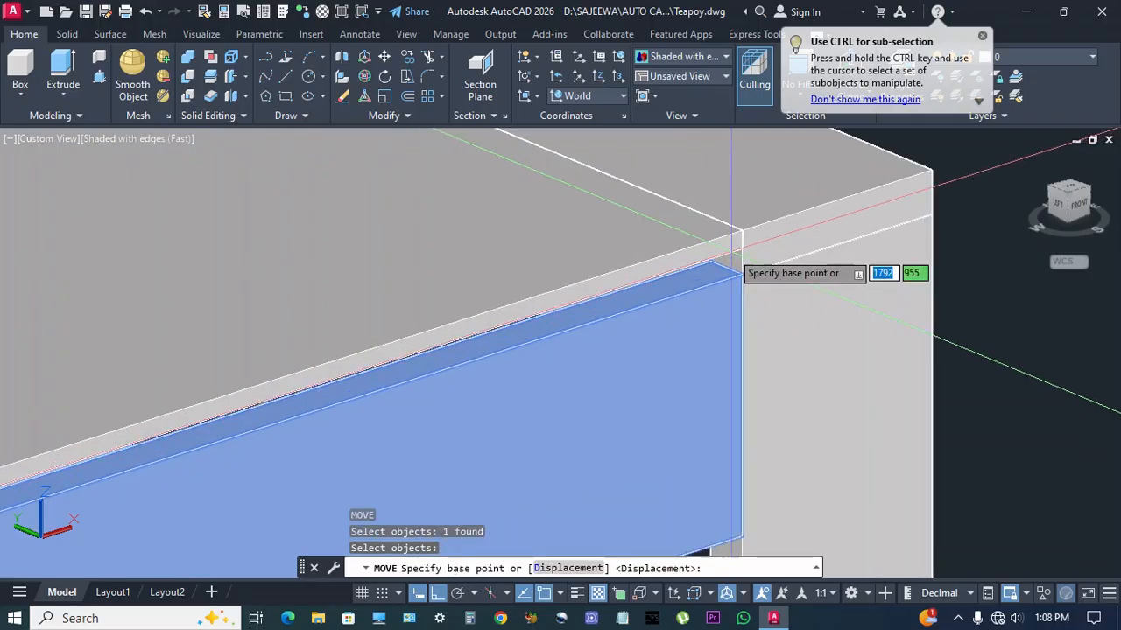
scroll(732, 265, up, 1)
click(746, 286)
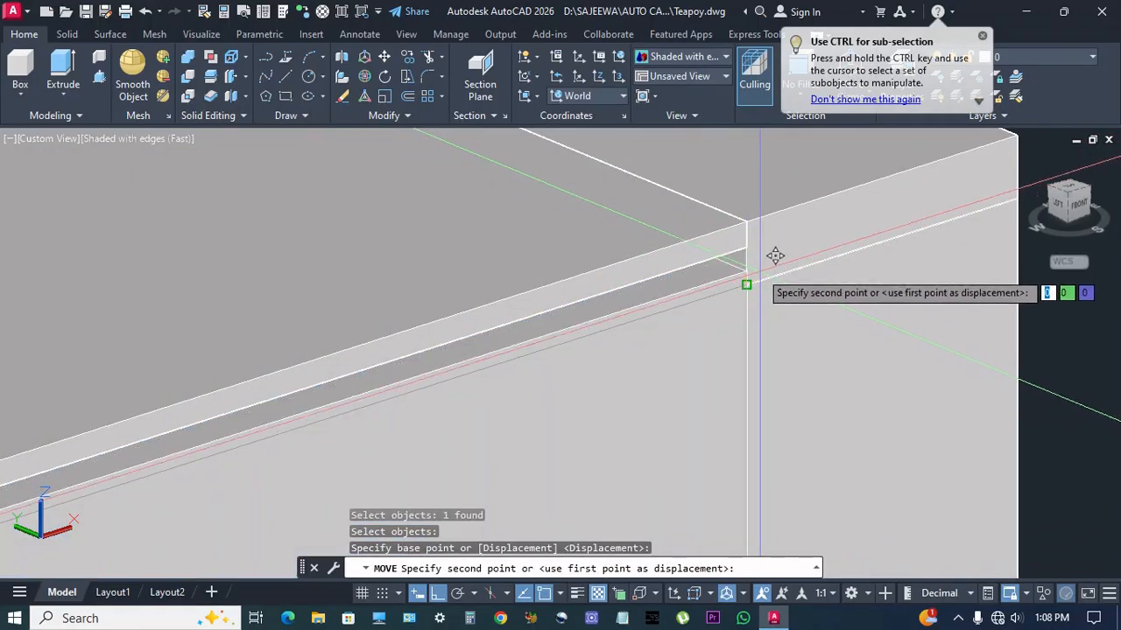
scroll(746, 254, up, 1)
click(746, 247)
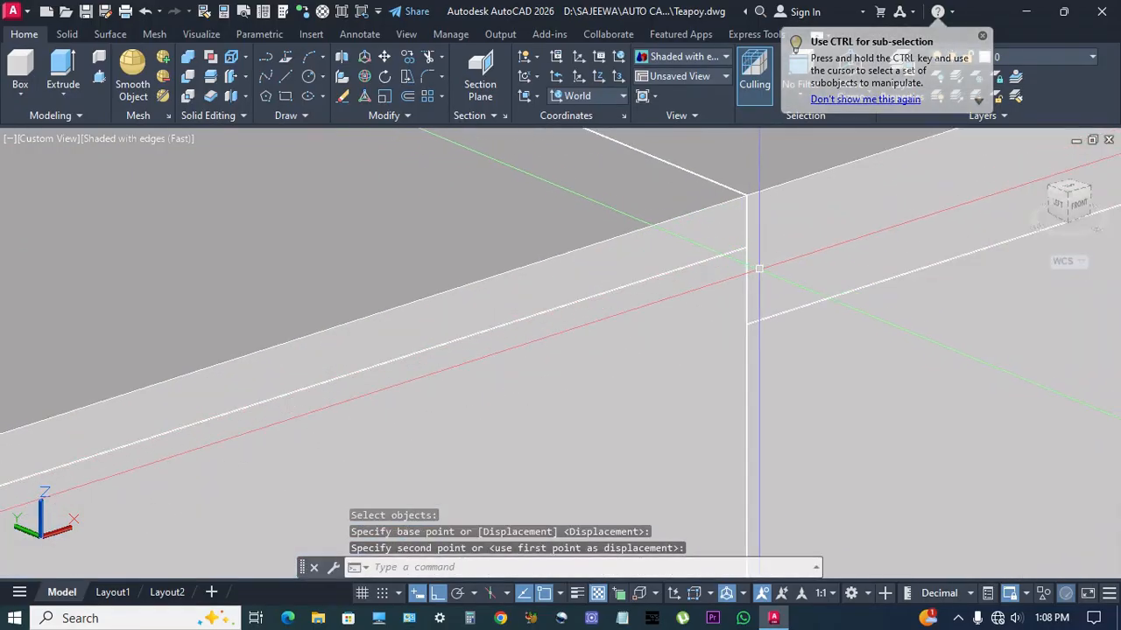
Move the rear long rail up from its top outer end corner to the lower corner of the top panel above.
scroll(746, 254, down, 3)
mouse_move(480, 370)
shift+middle_down()
mouse_move(430, 358)
mouse_move(555, 380)
mouse_move(668, 367)
mouse_move(484, 376)
shift+middle_up()
scroll(437, 328, up, 3)
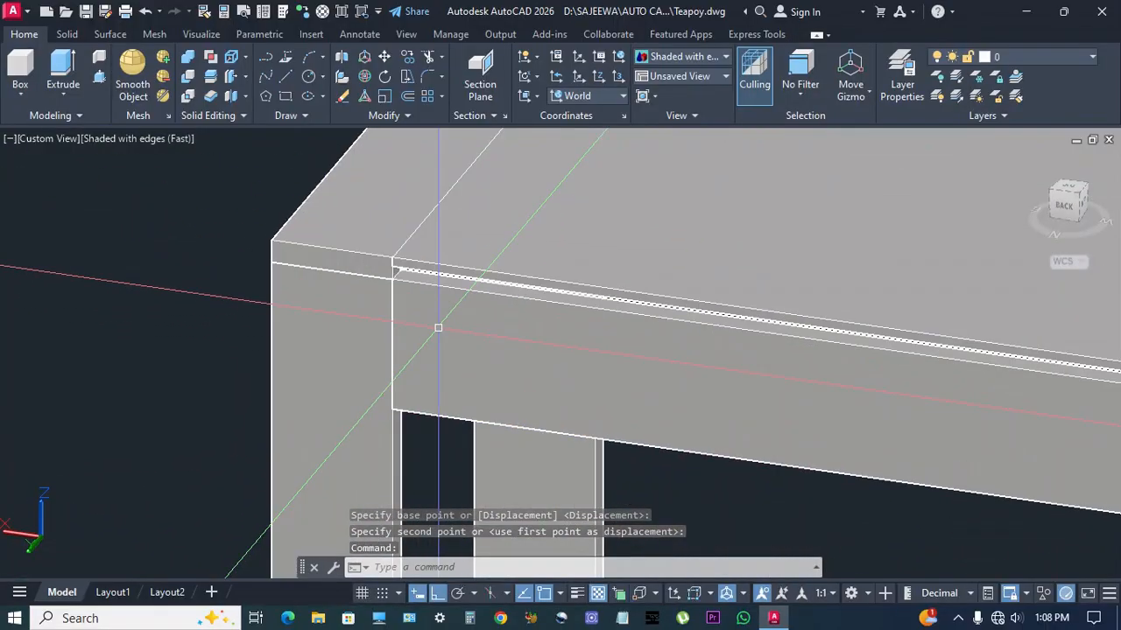
scroll(413, 291, up, 2)
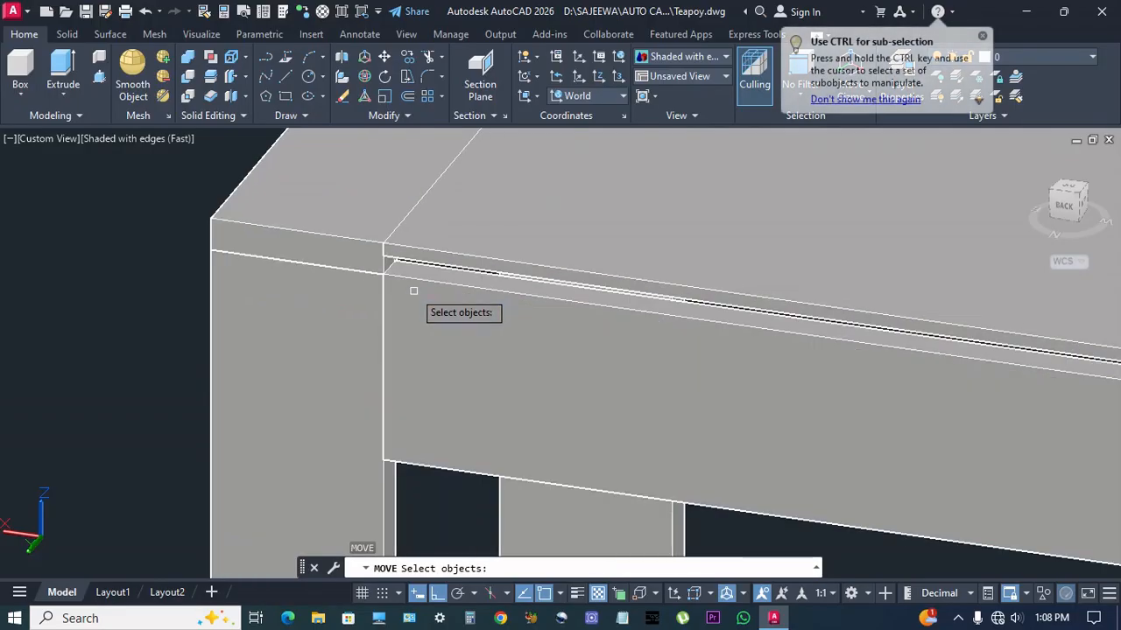
click(415, 282)
scroll(395, 271, up, 4)
key(Return)
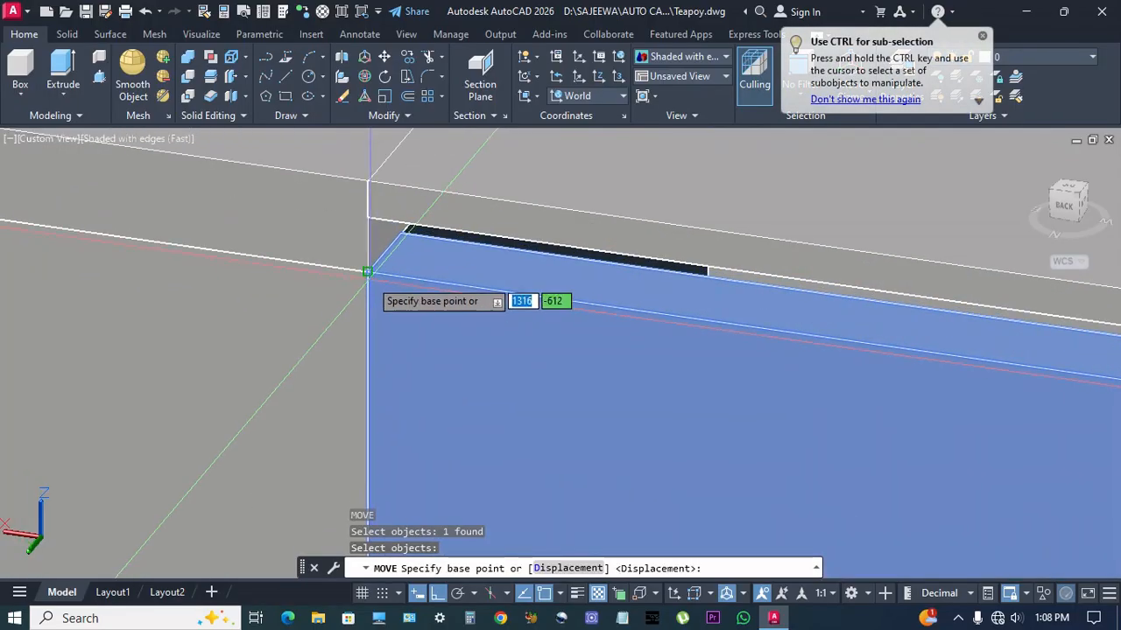
click(370, 278)
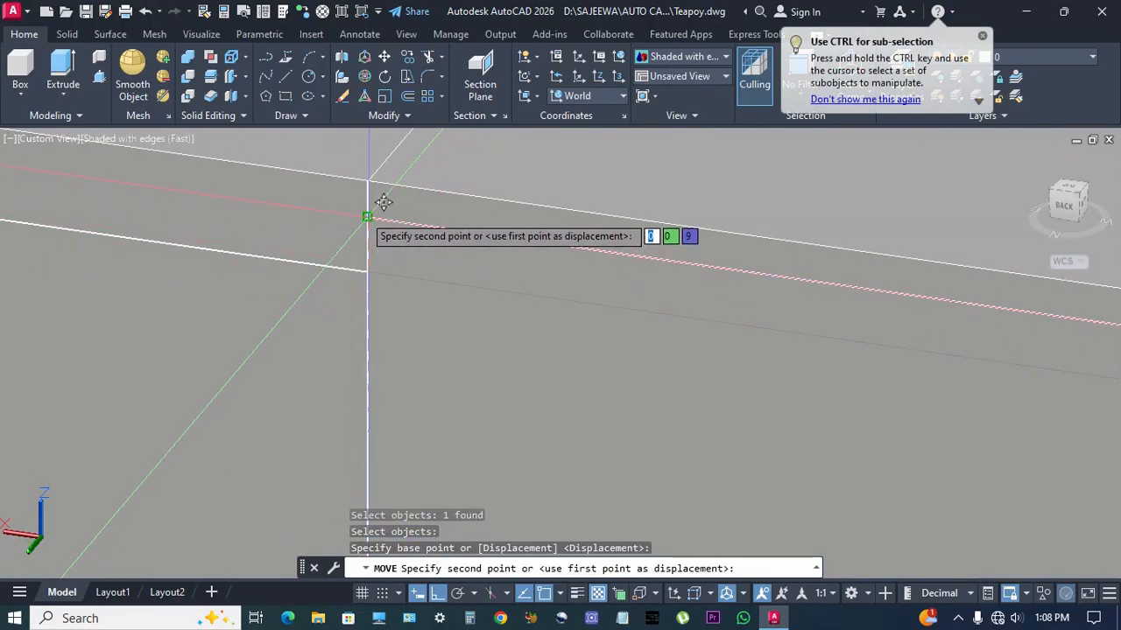
click(368, 277)
Restore the SW Isometric view of the whole table and set the visual style to 2D Wireframe.
scroll(369, 277, down, 5)
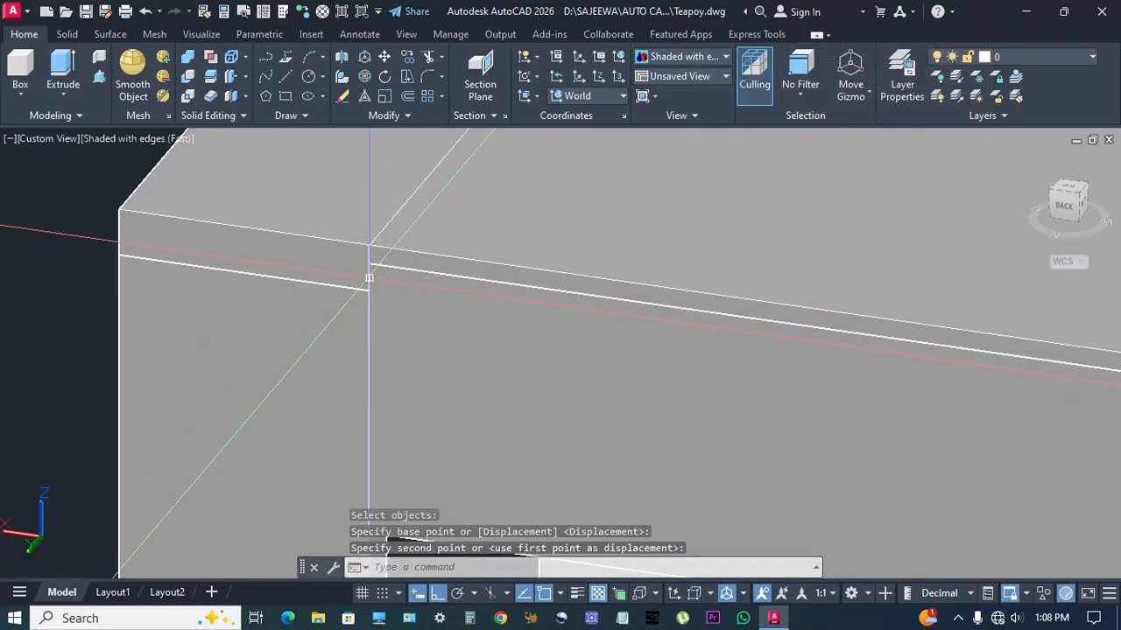
mouse_move(645, 365)
shift+middle_down()
mouse_move(613, 323)
mouse_move(421, 318)
mouse_move(397, 330)
mouse_move(400, 371)
mouse_move(656, 371)
shift+middle_up()
scroll(399, 370, down, 5)
click(49, 138)
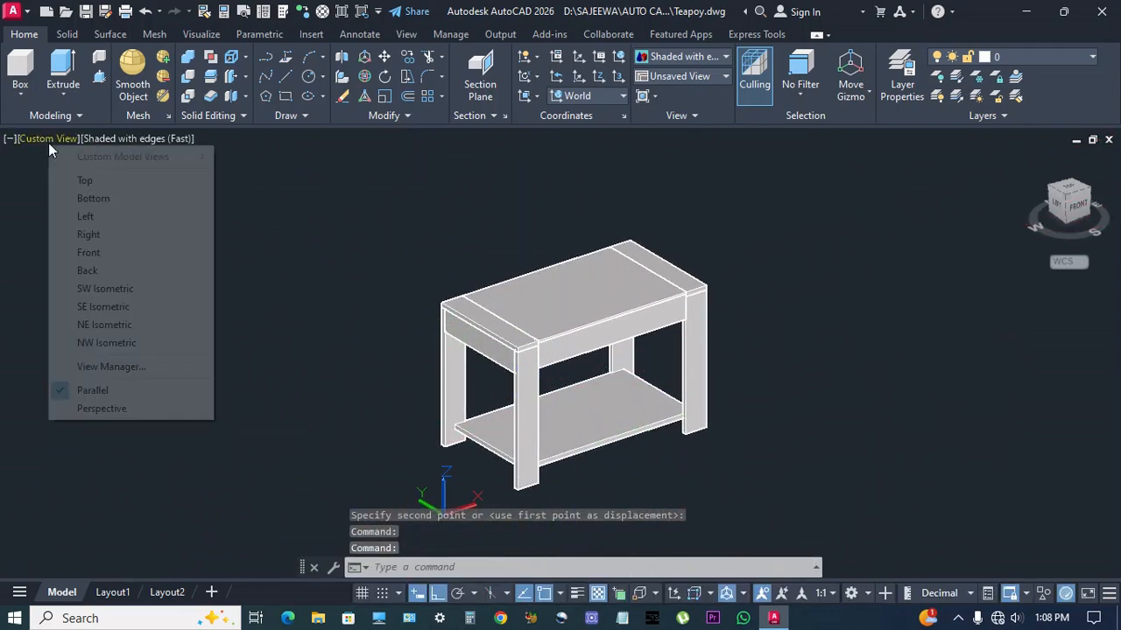
click(96, 288)
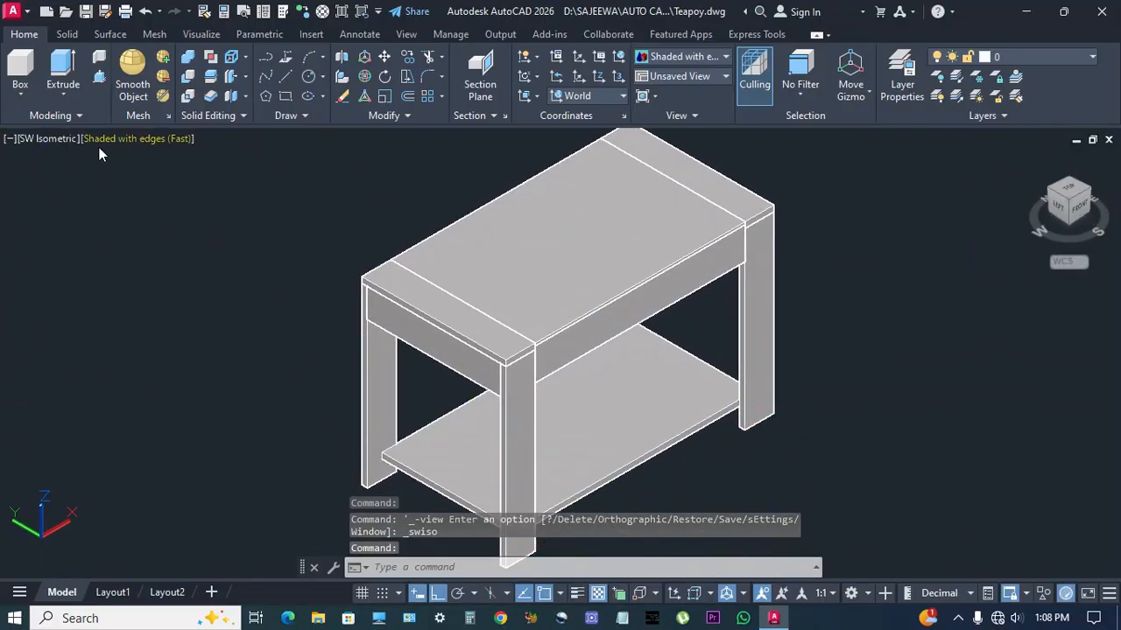
click(123, 142)
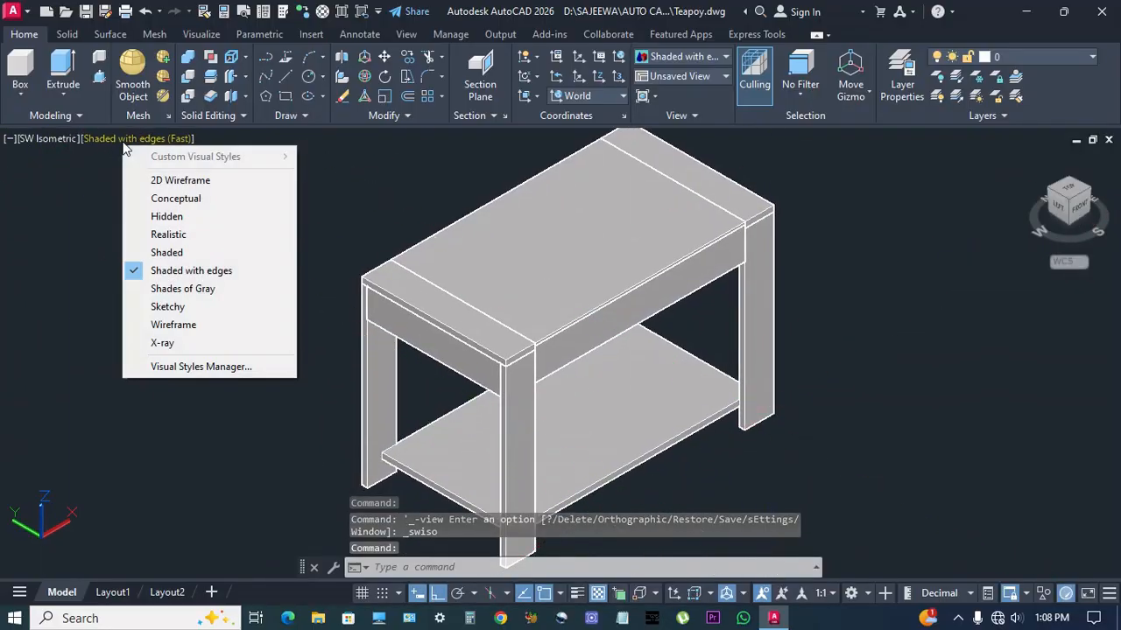
click(177, 184)
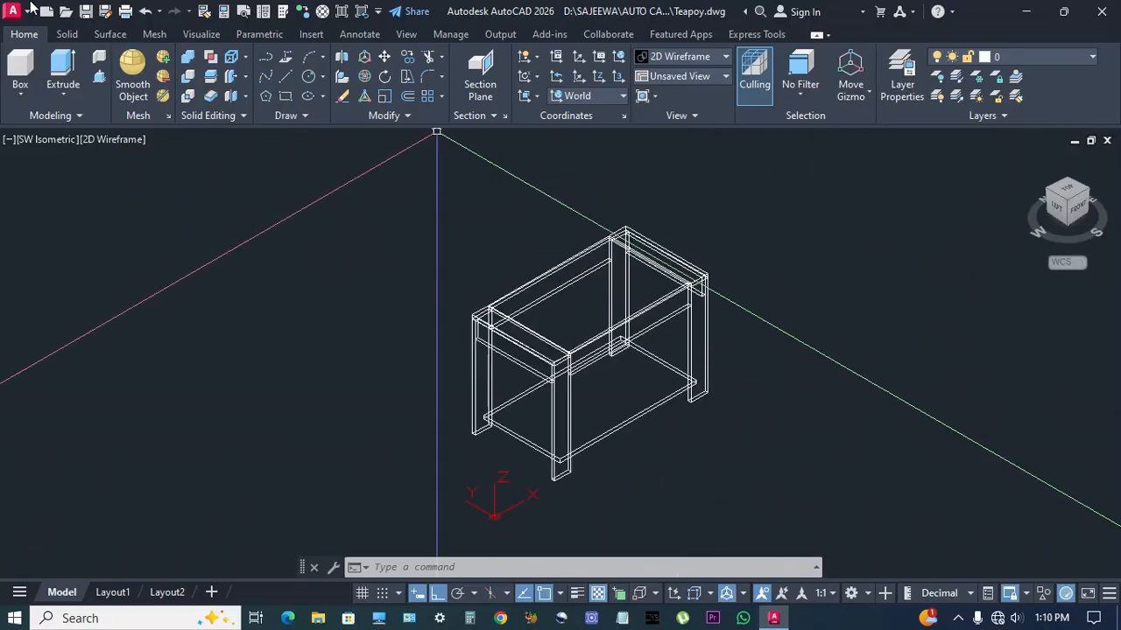
Open the Materials Browser and duplicate the Global material, keeping the default name for the copy.
click(322, 10)
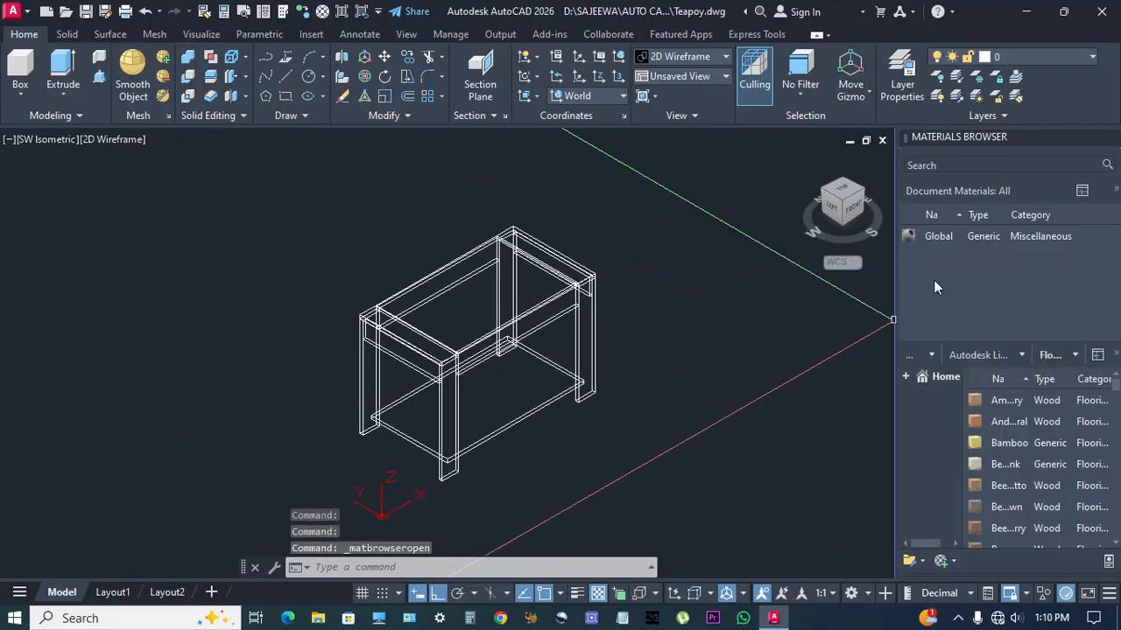
right_click(941, 237)
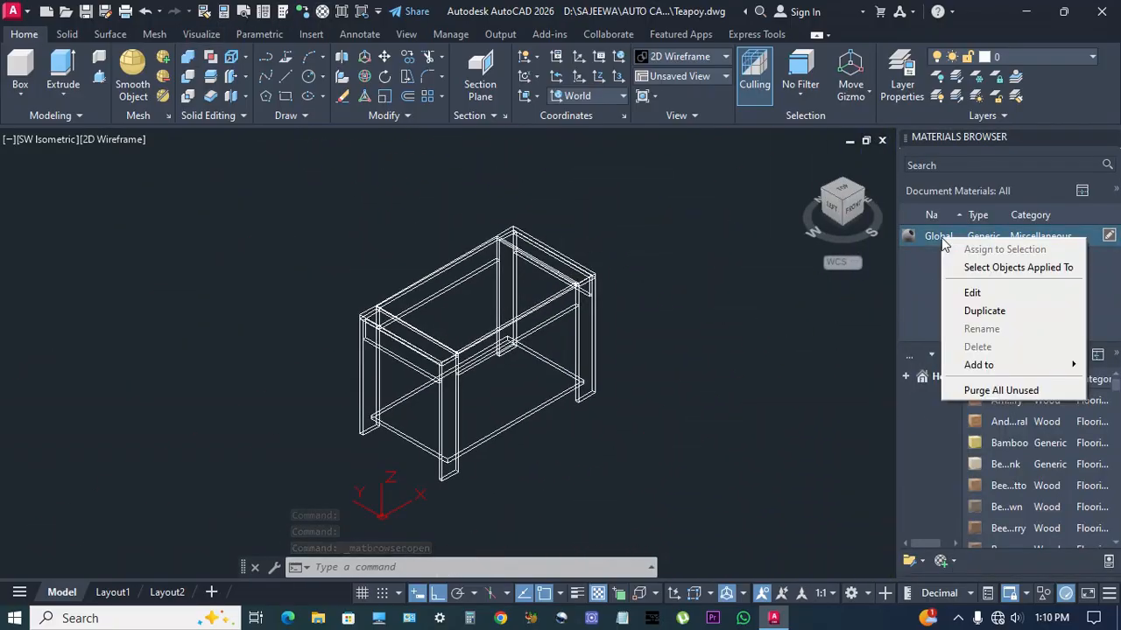
click(980, 312)
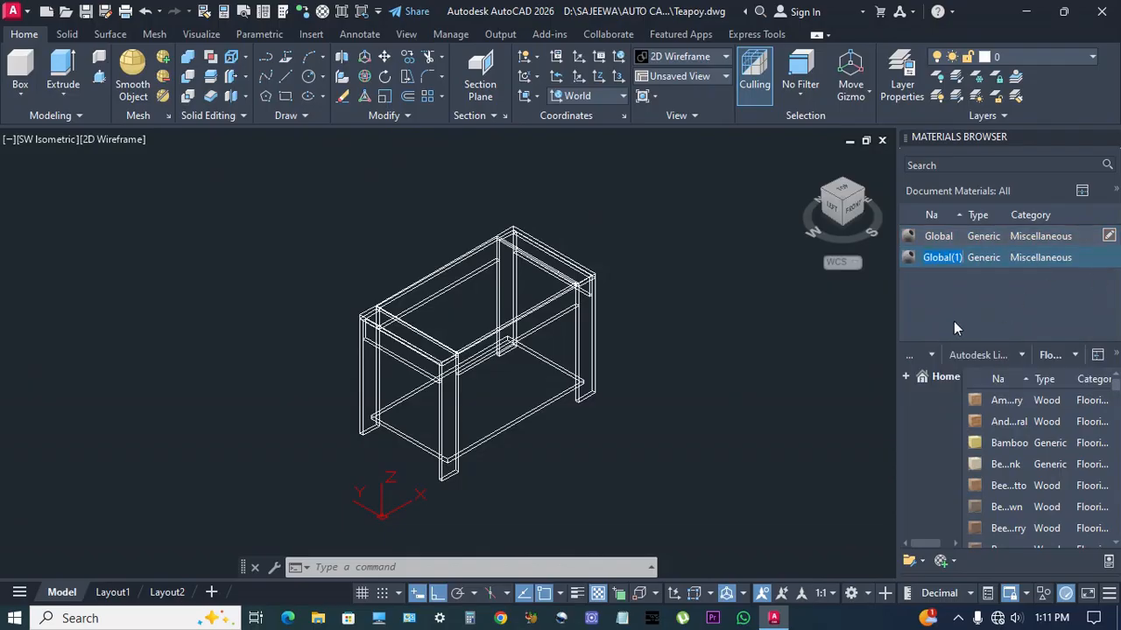
key(Return)
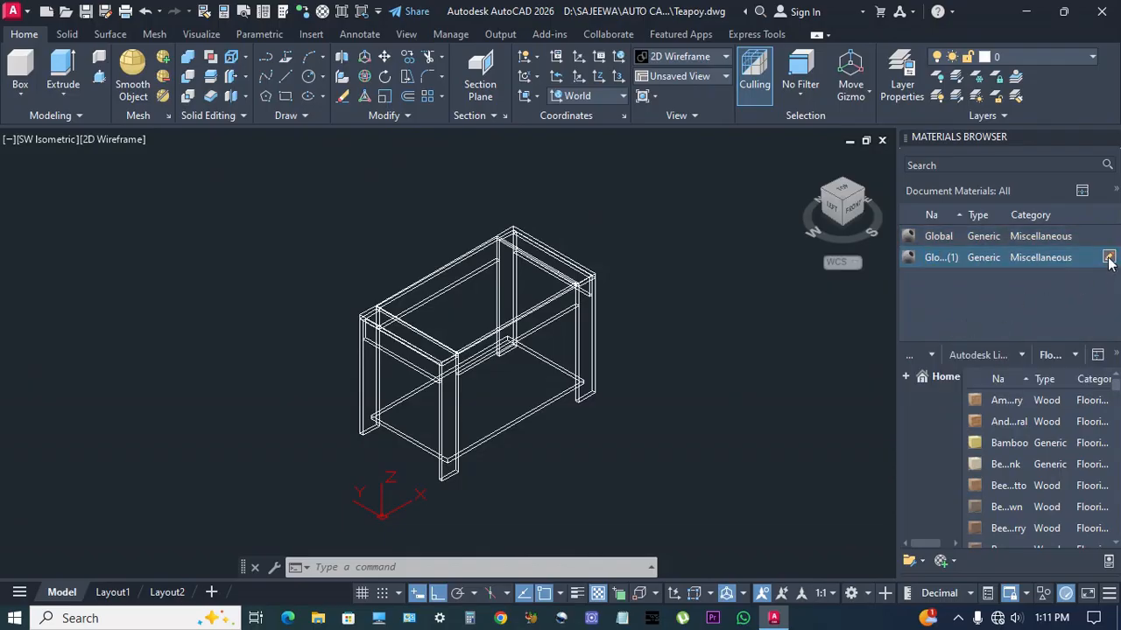
Assign Sunmica 2.jpg as the image of the duplicated Global material and open that texture for editing.
click(1108, 258)
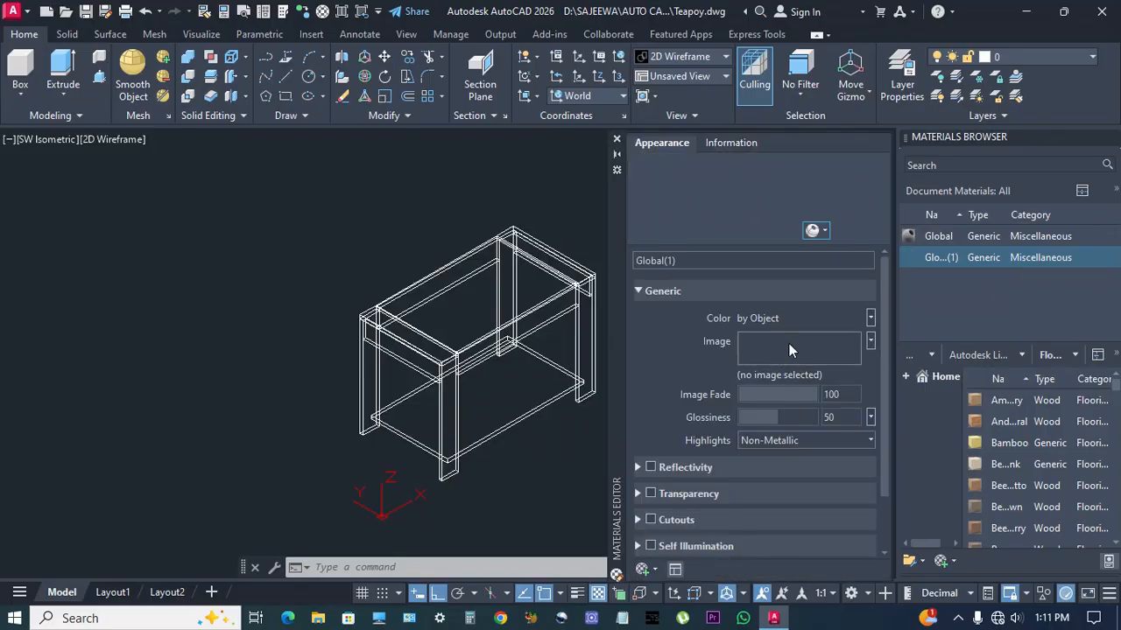
click(802, 349)
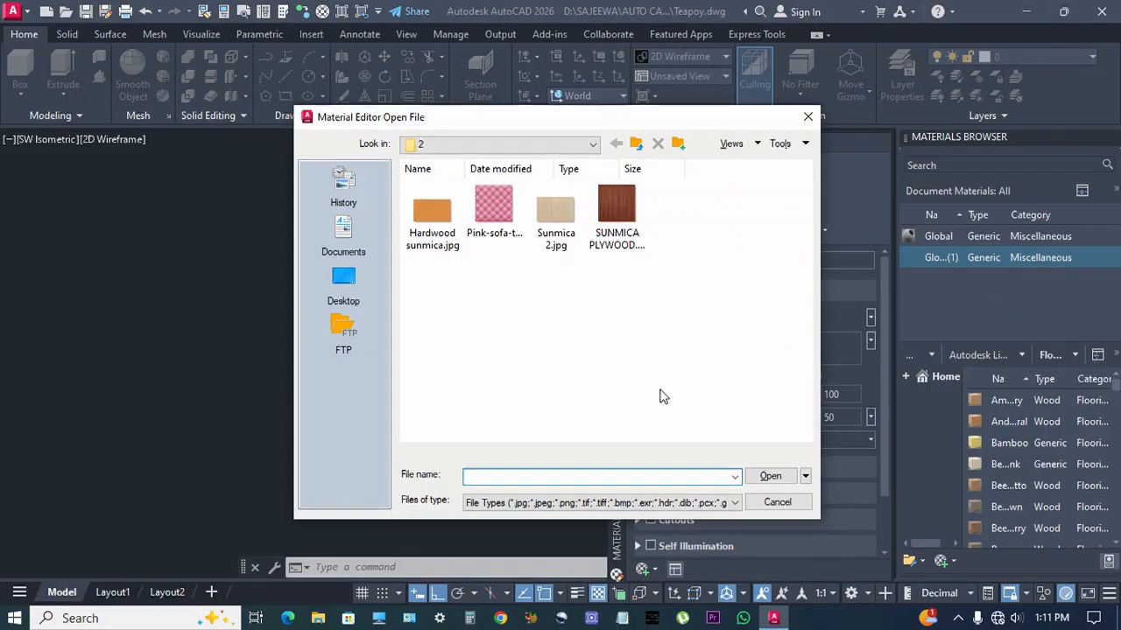
click(556, 210)
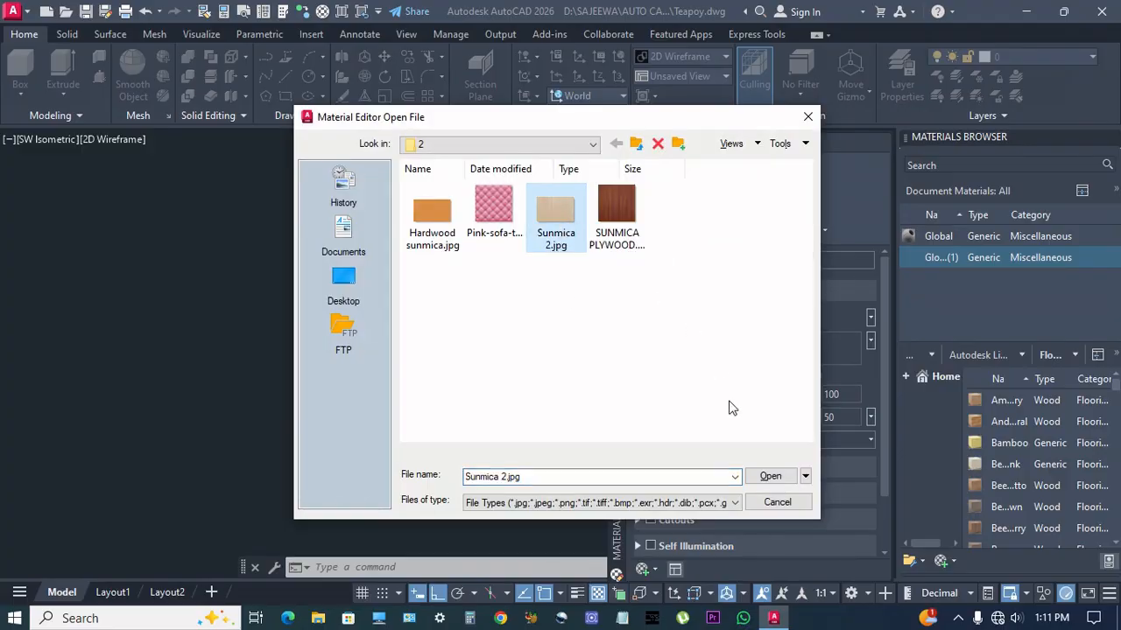
click(771, 476)
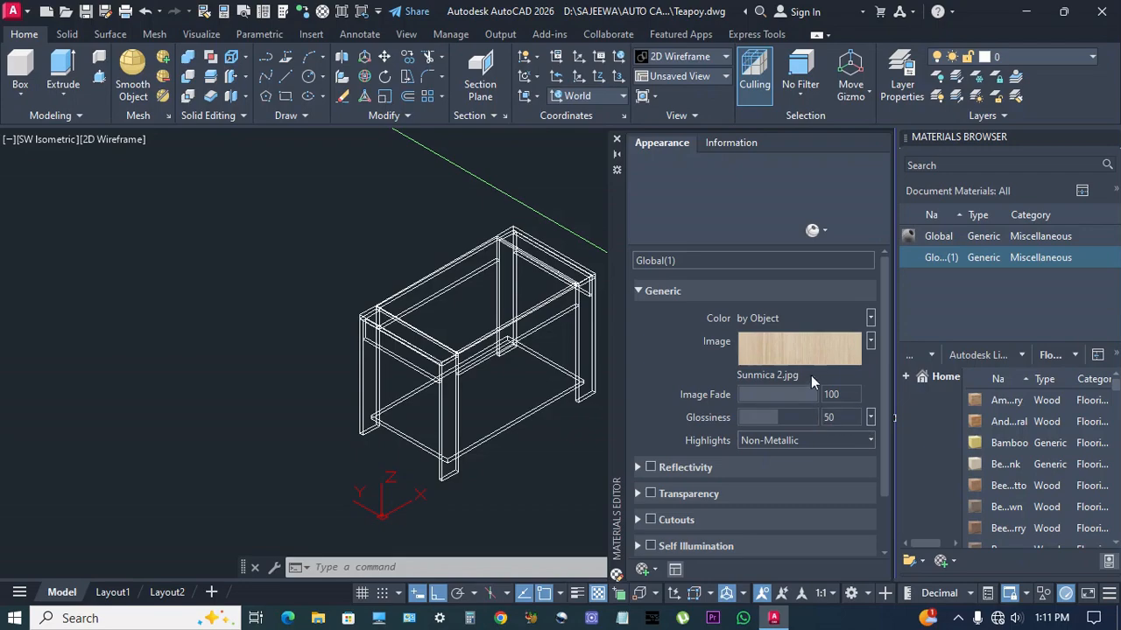
click(806, 348)
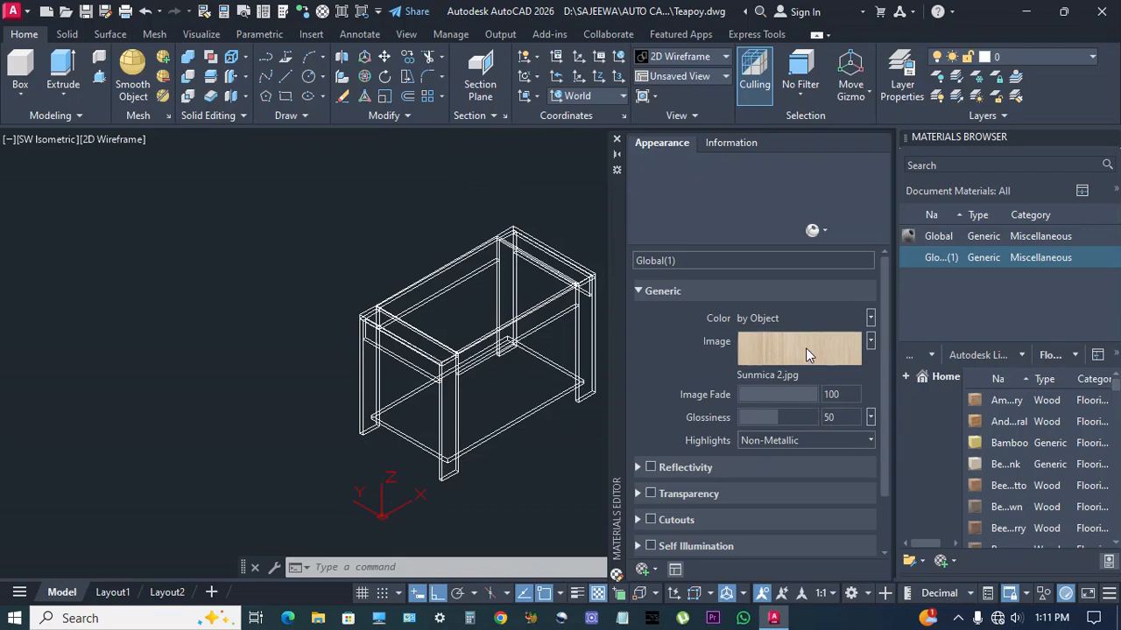
Set the Sunmica 2.jpg texture's sample size to 500 by 500 in the Global(1) material and close both editors.
drag(597, 428, 589, 485)
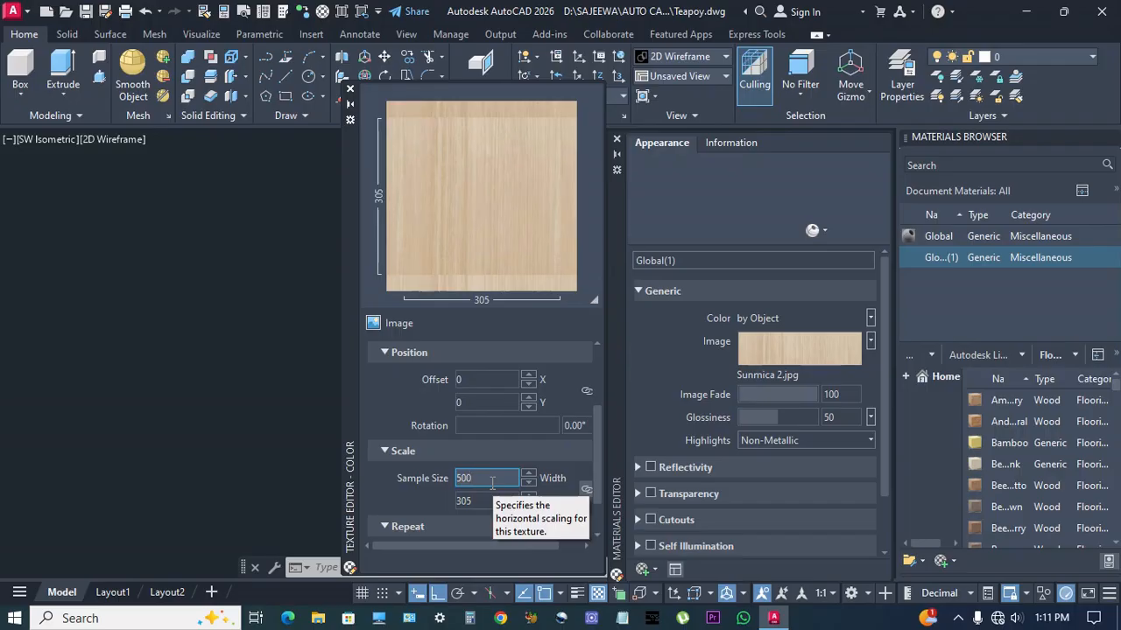
key(Return)
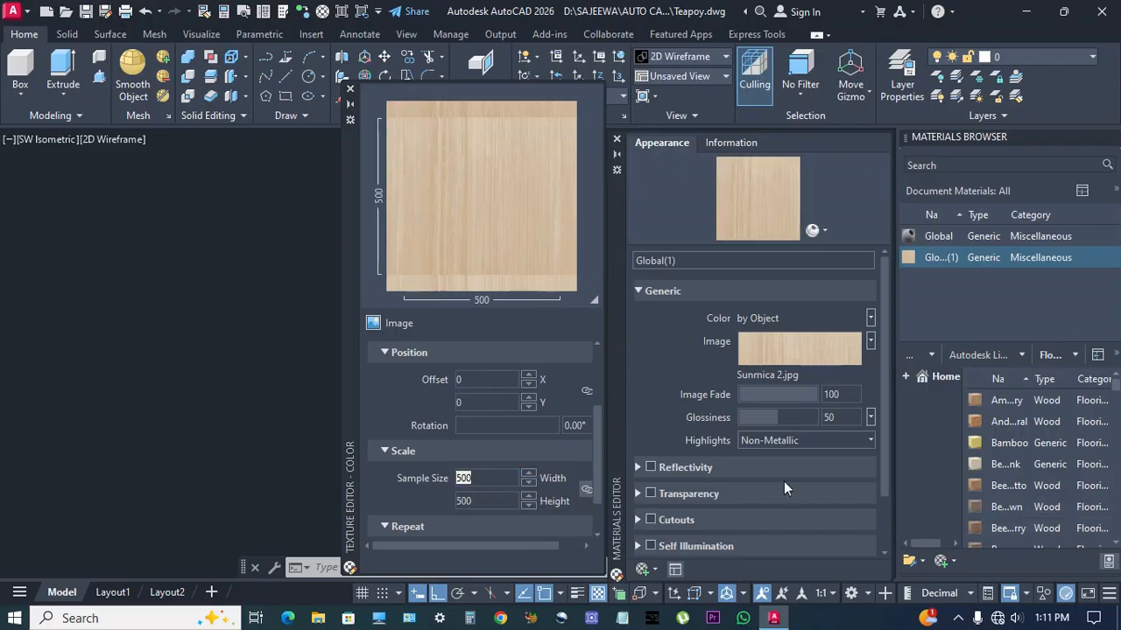
click(351, 93)
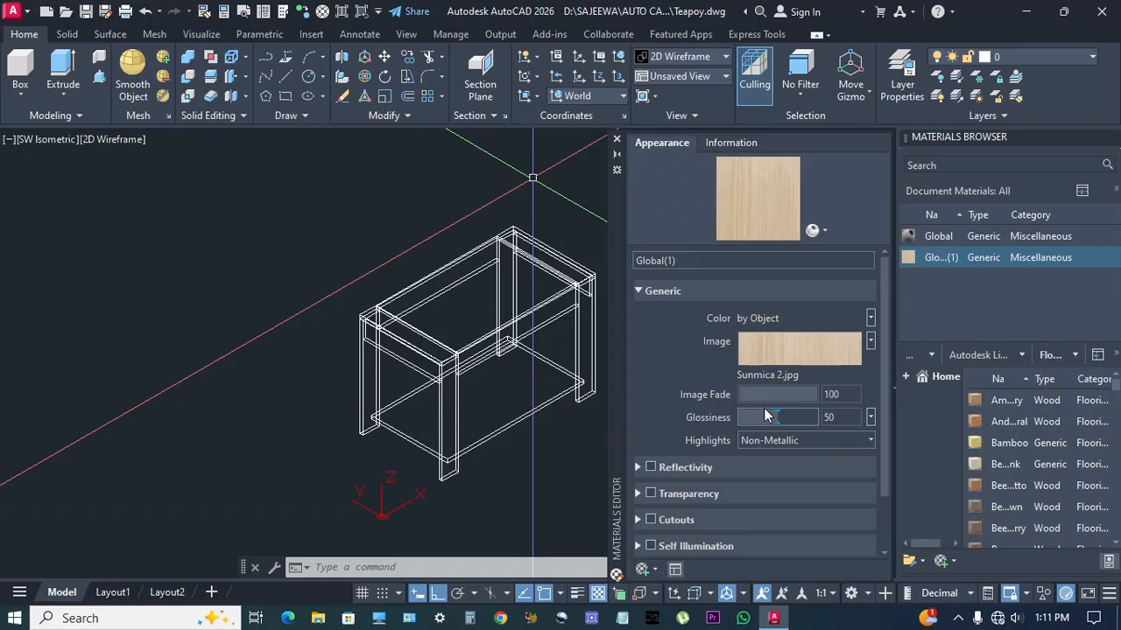
click(617, 140)
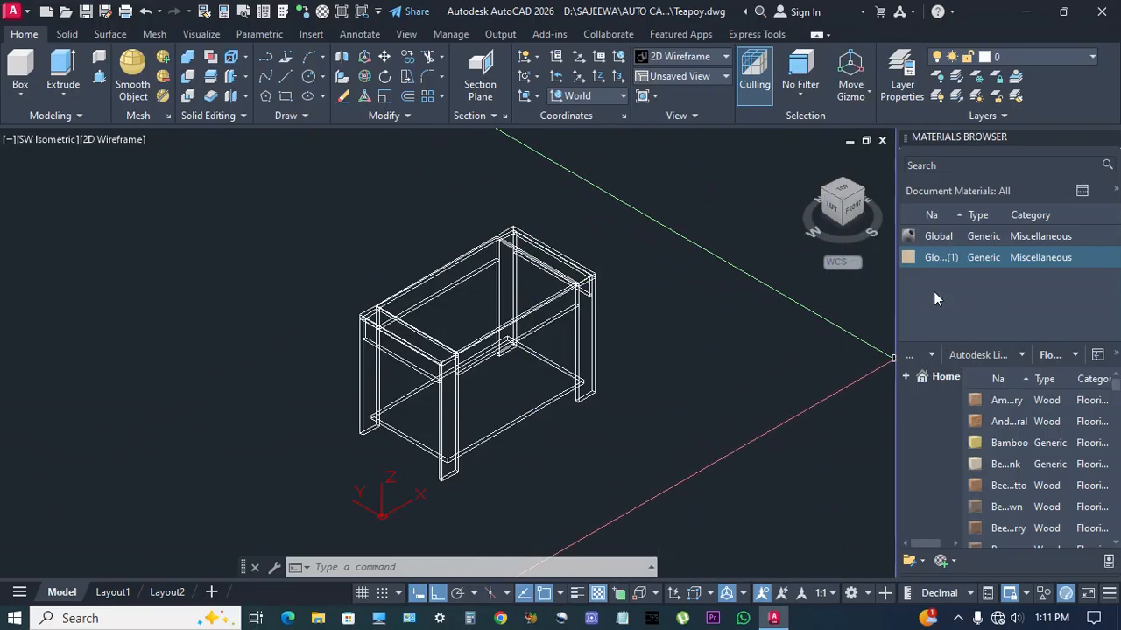
Duplicate the Global(1) material, keeping the default name for the copy.
right_click(945, 258)
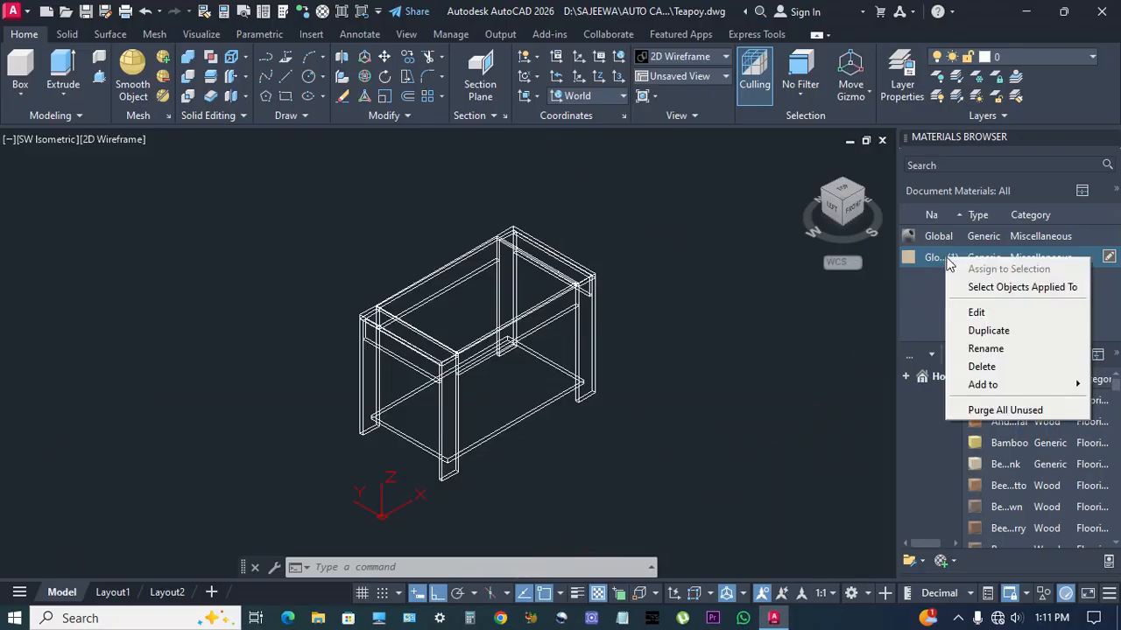
click(989, 332)
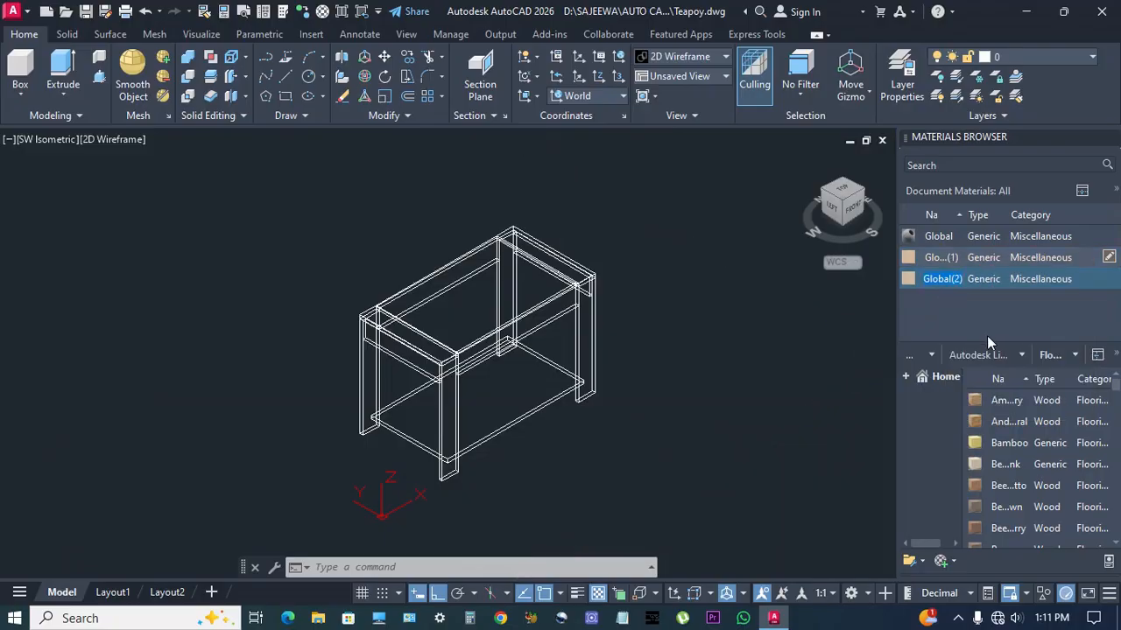
click(1060, 304)
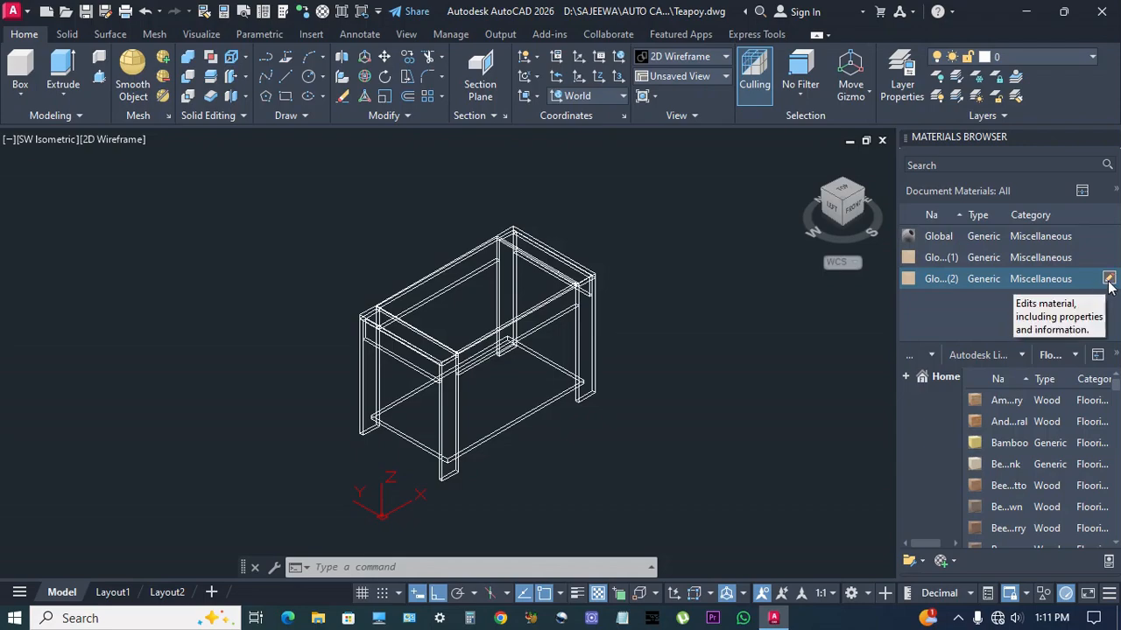
Set the Global(2) material's image texture to a 600 by 600 sample size and 90° rotation, then close its editors.
click(1109, 278)
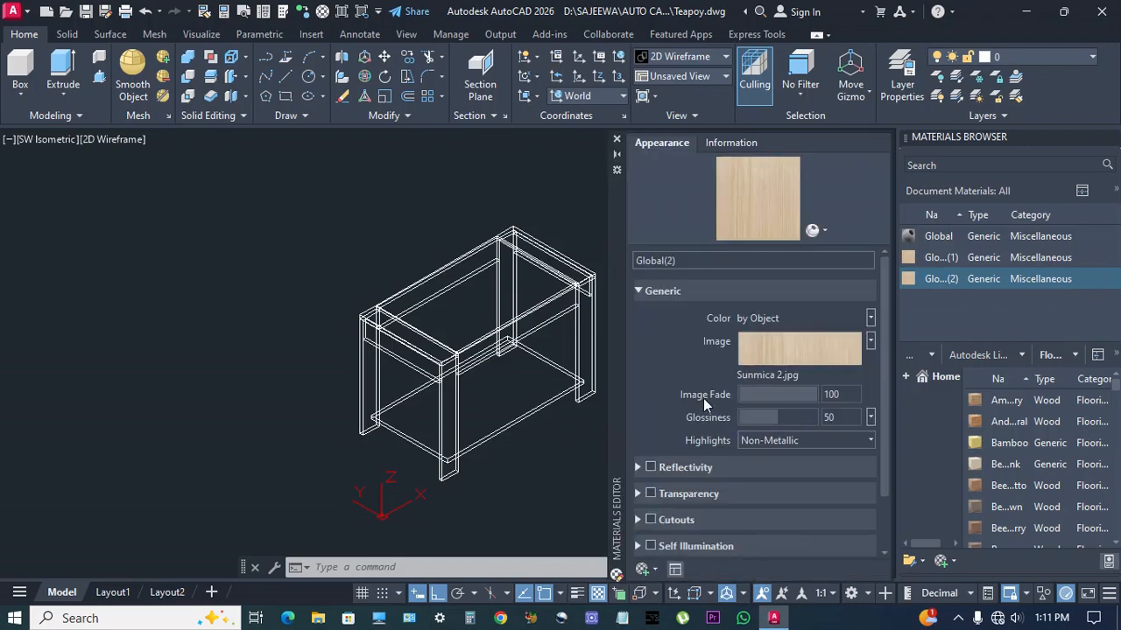
click(795, 347)
drag(598, 422, 594, 512)
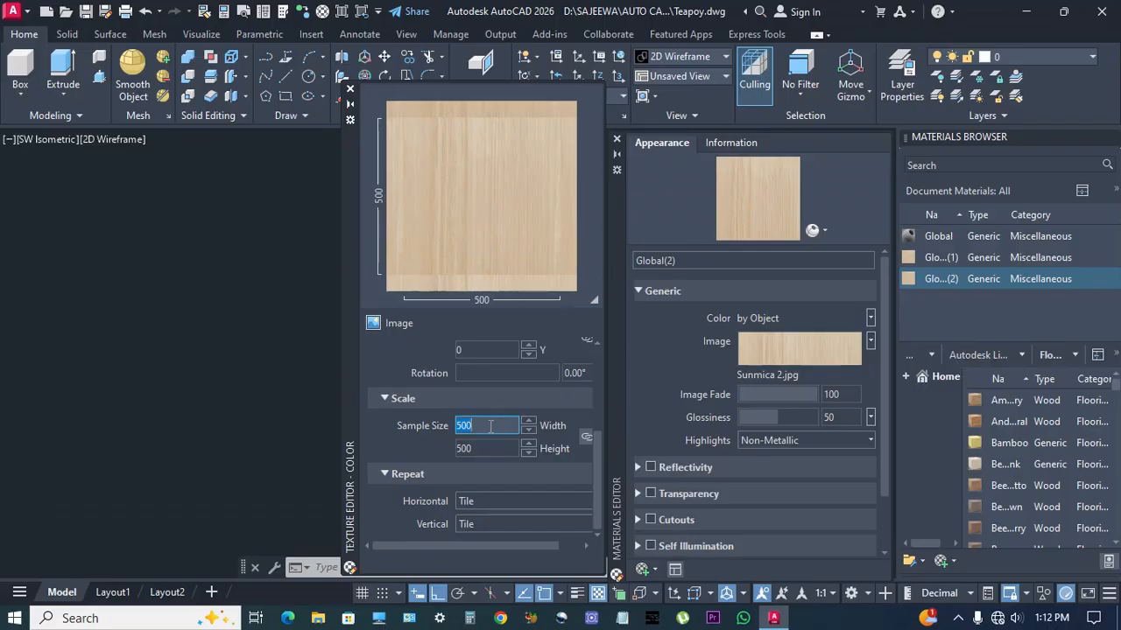
text(6)
click(588, 373)
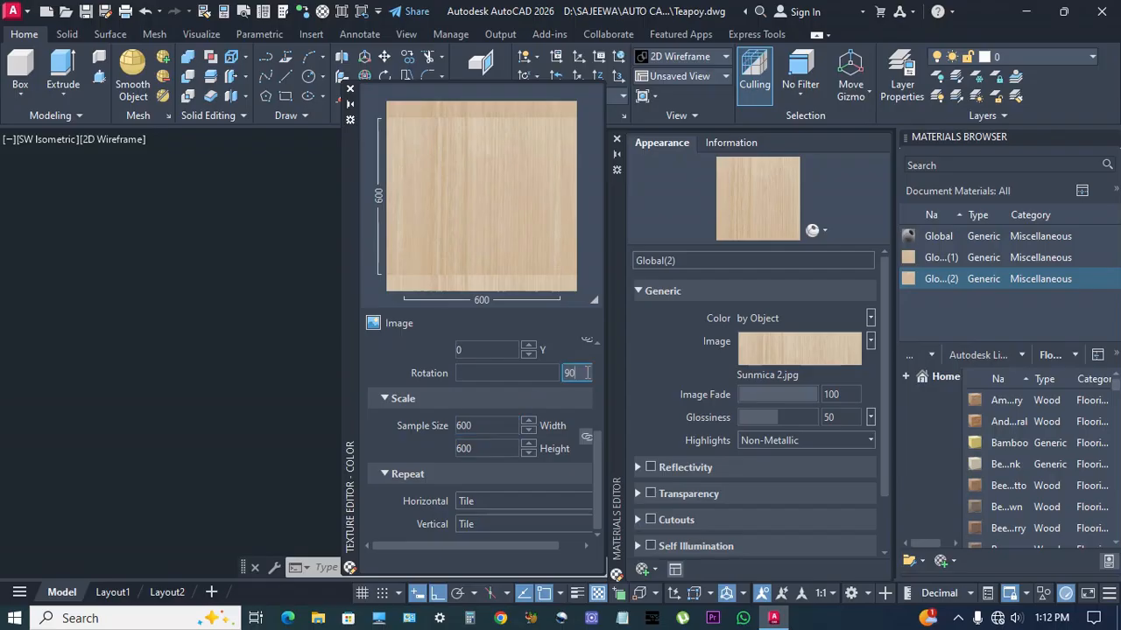
key(Return)
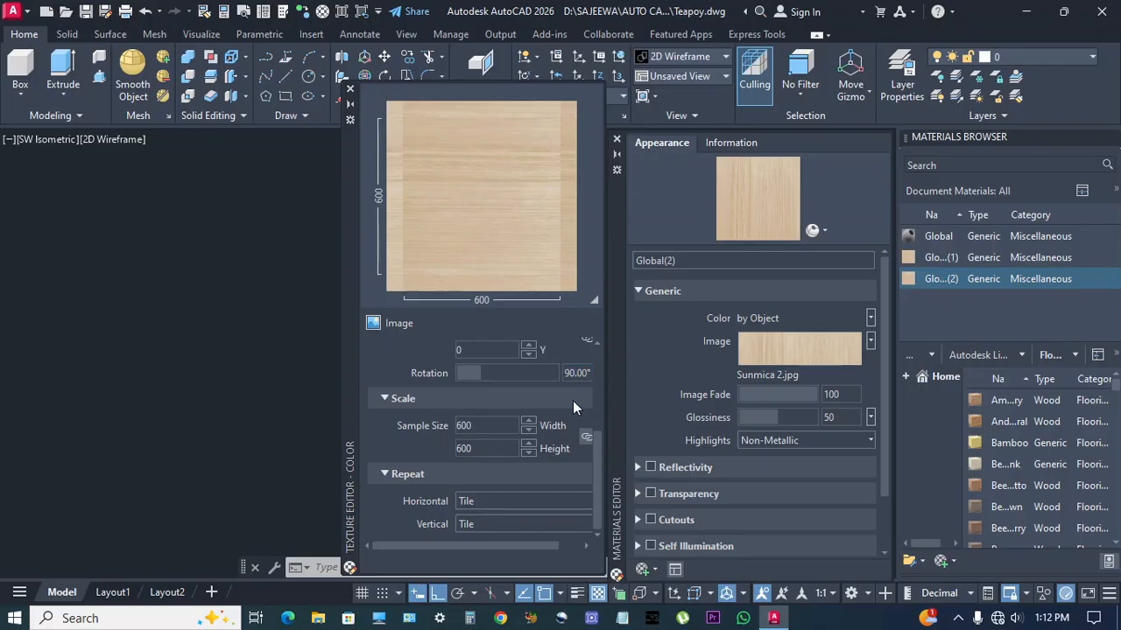
click(350, 92)
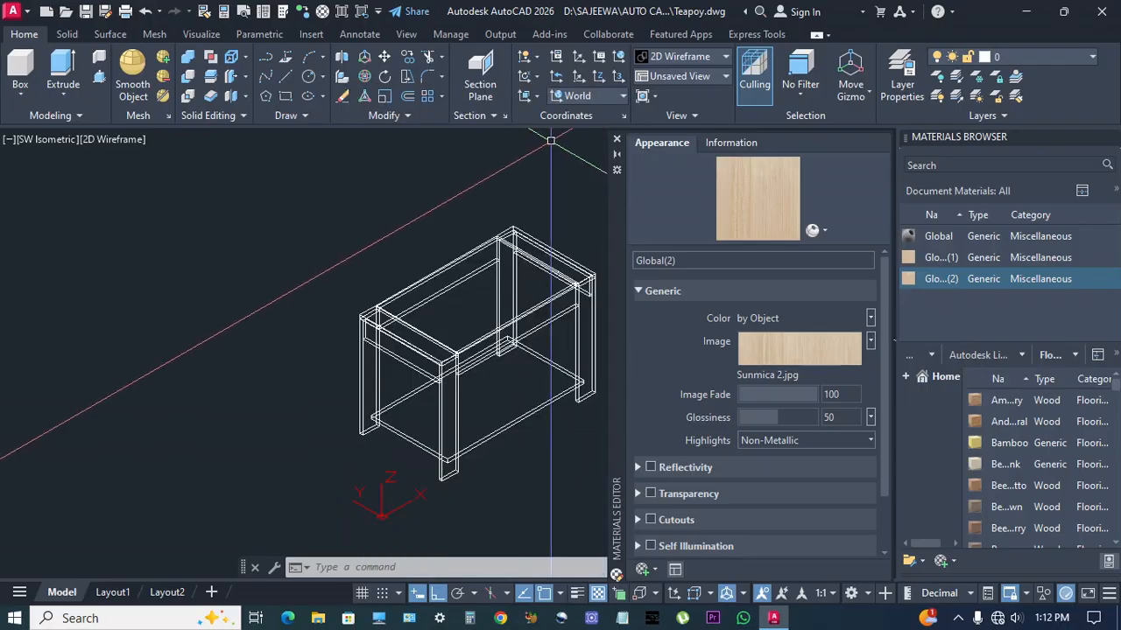
click(617, 143)
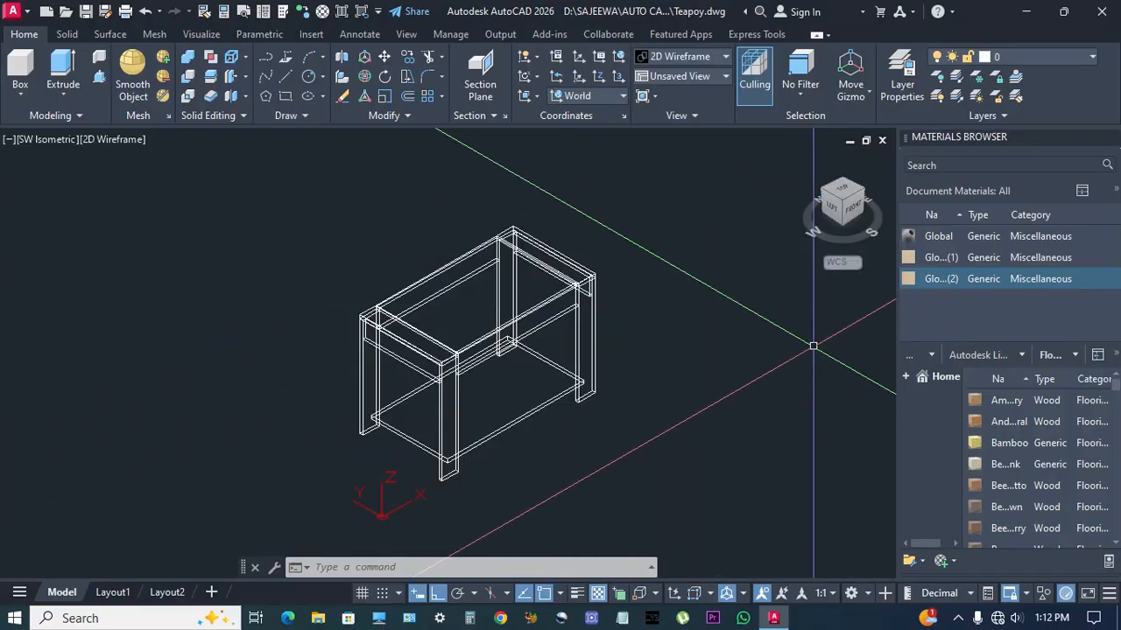
Set the visual style to Realistic and assign the Global(1) material to the three visible legs.
click(115, 140)
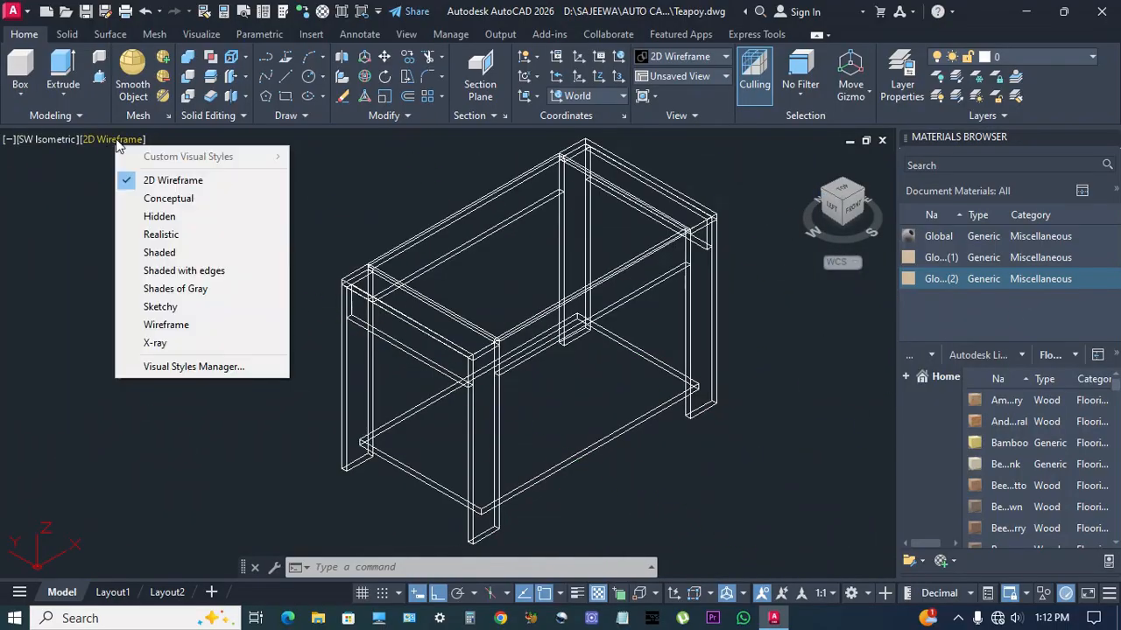
click(160, 233)
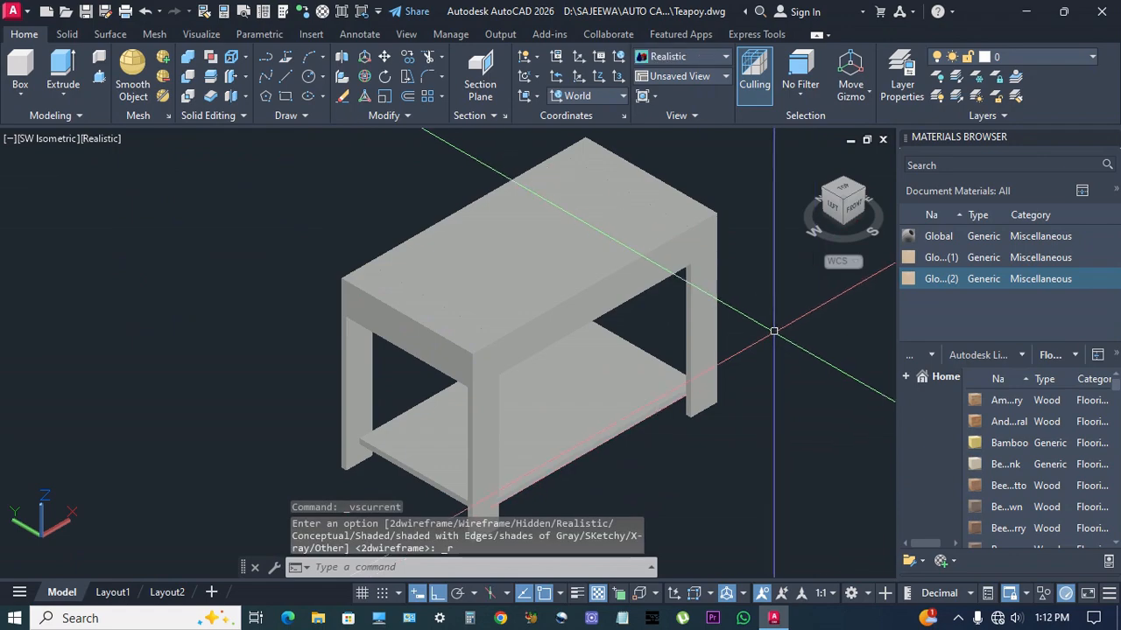
click(482, 412)
click(374, 368)
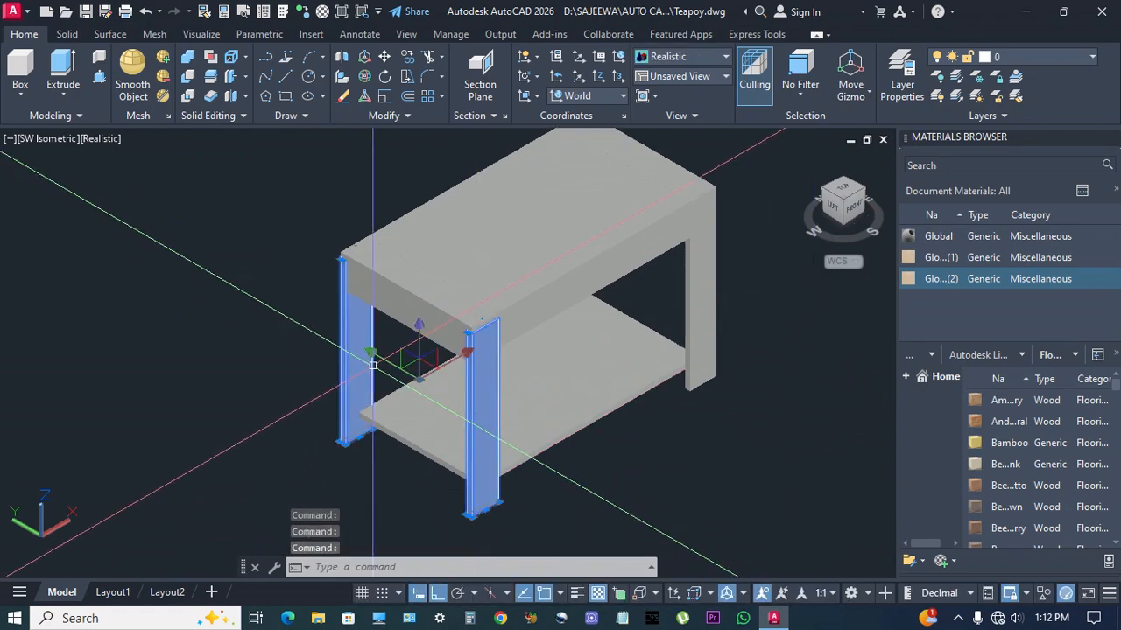
click(698, 324)
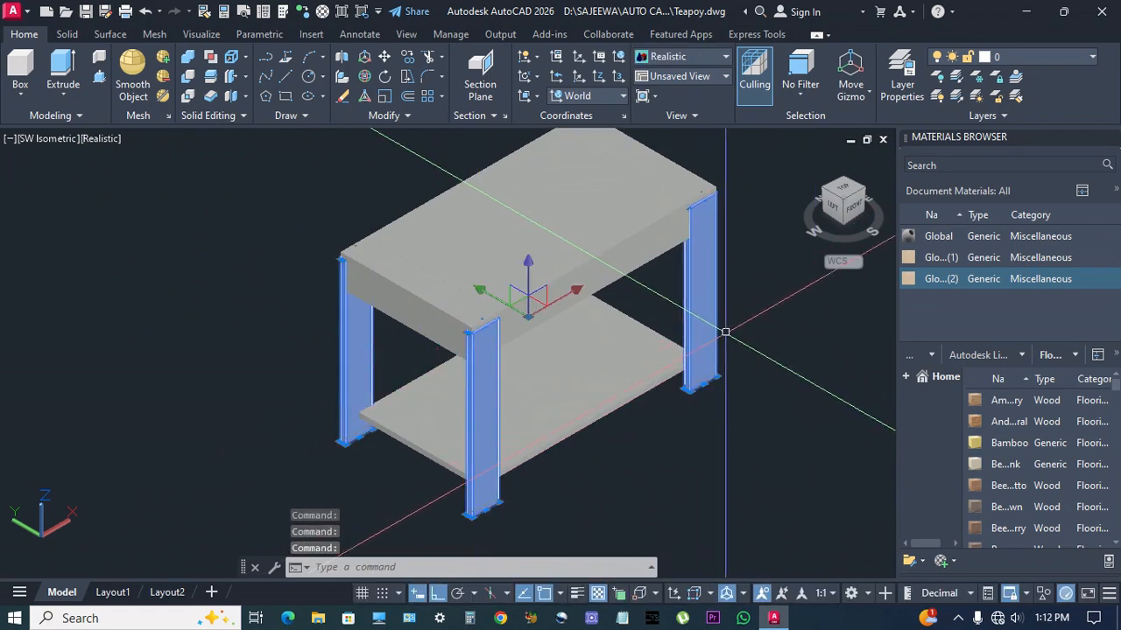
right_click(931, 260)
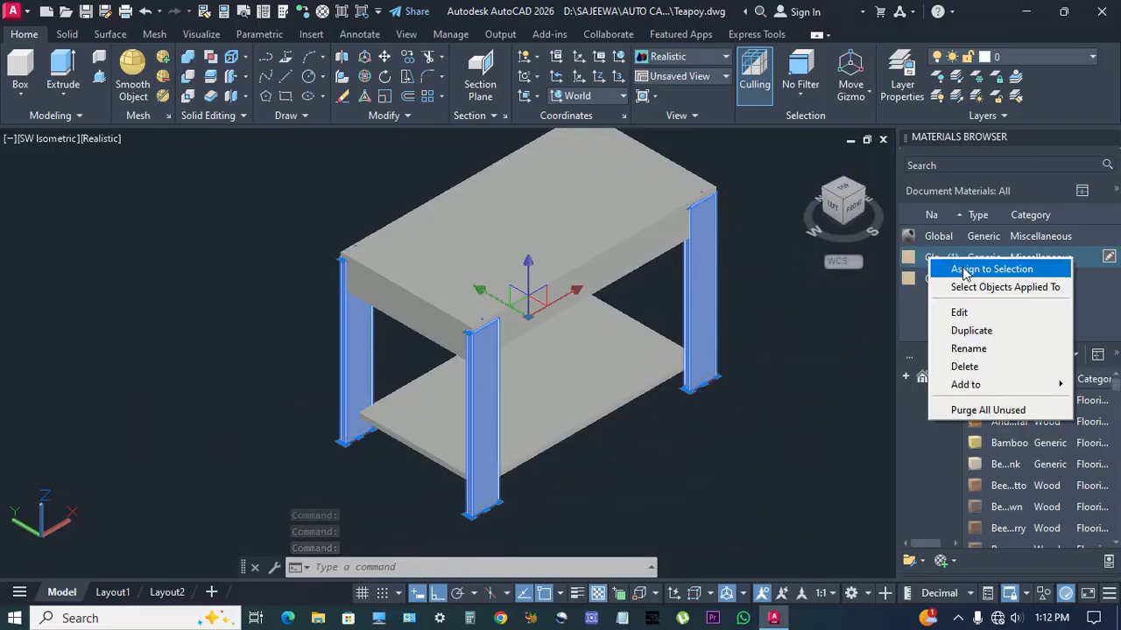
click(991, 269)
scroll(525, 490, up, 5)
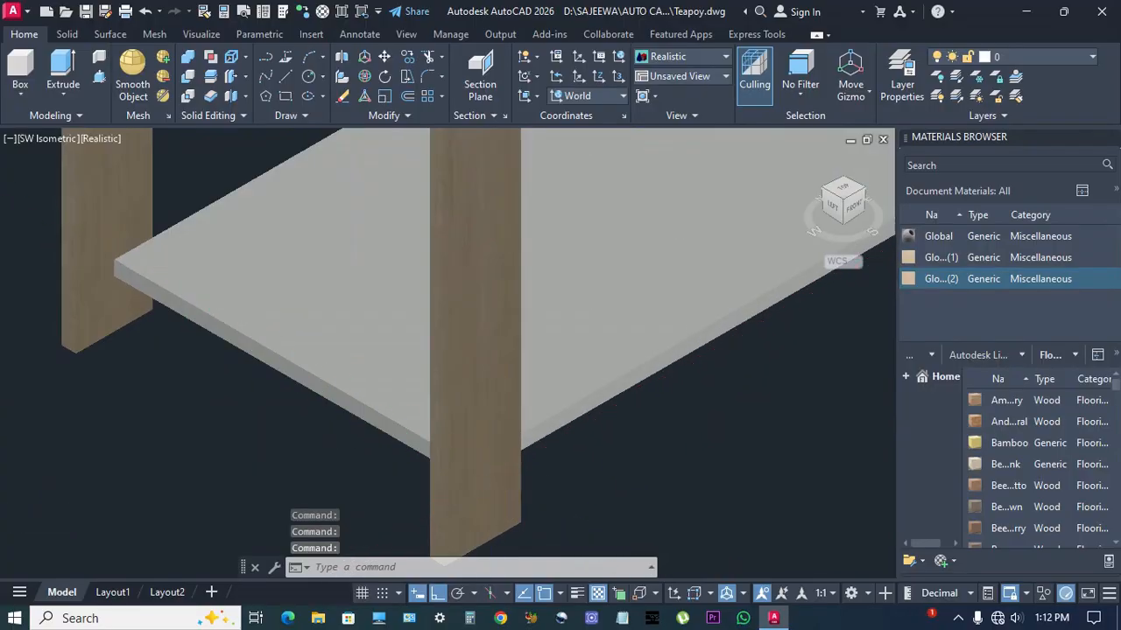
scroll(595, 480, down, 5)
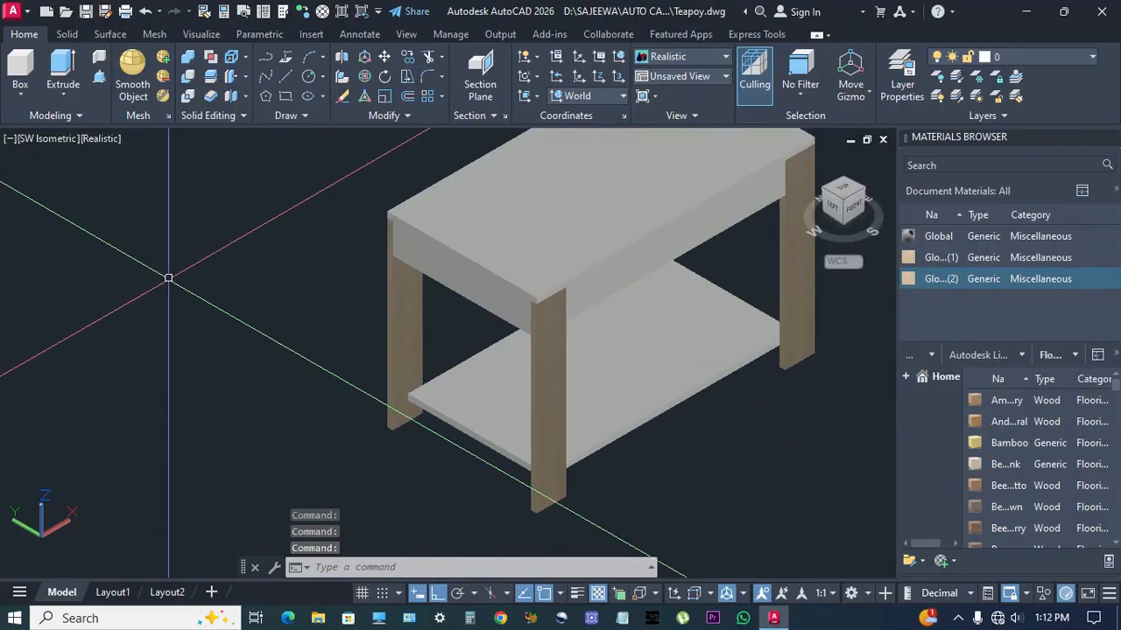
Return the visual style to 2D Wireframe and assign the Global(1) material to the hidden rear leg.
click(101, 139)
click(136, 182)
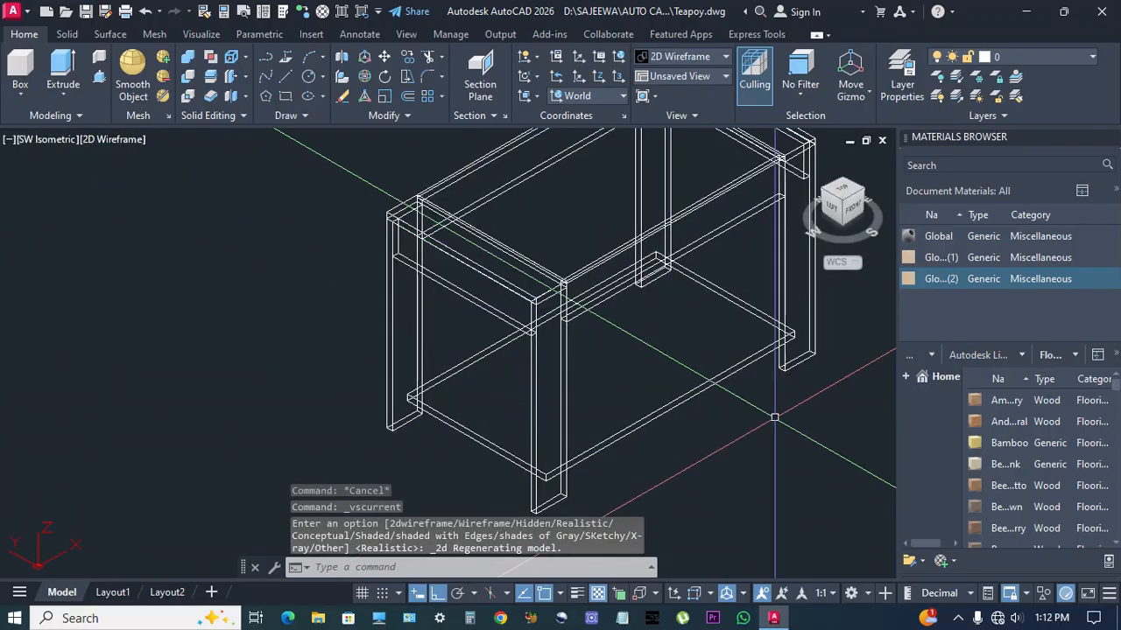
click(635, 196)
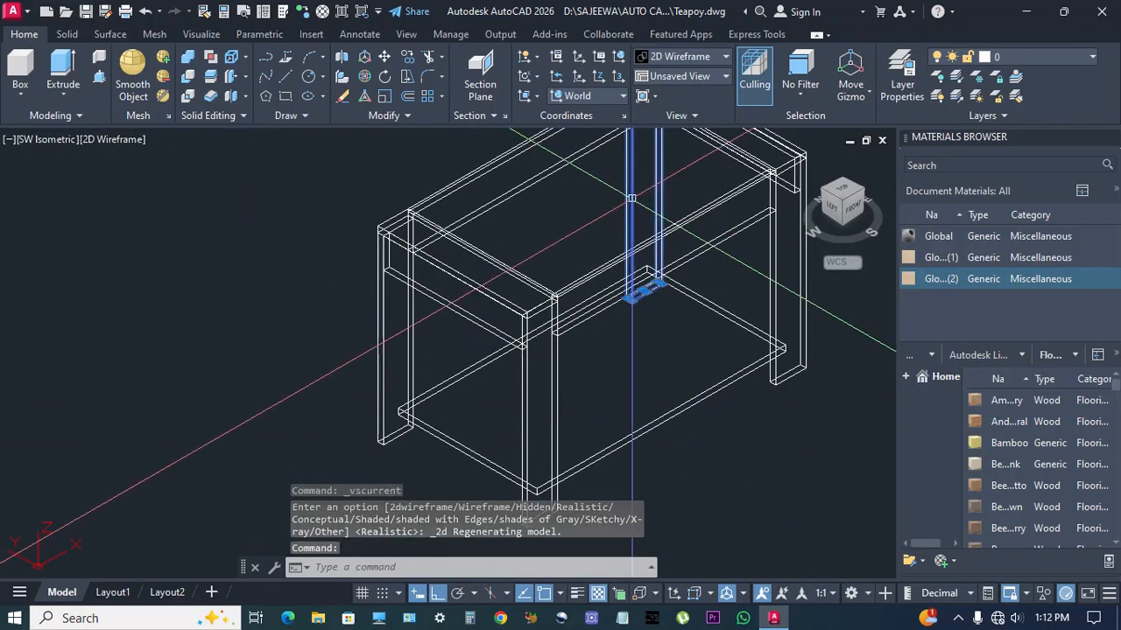
right_click(949, 264)
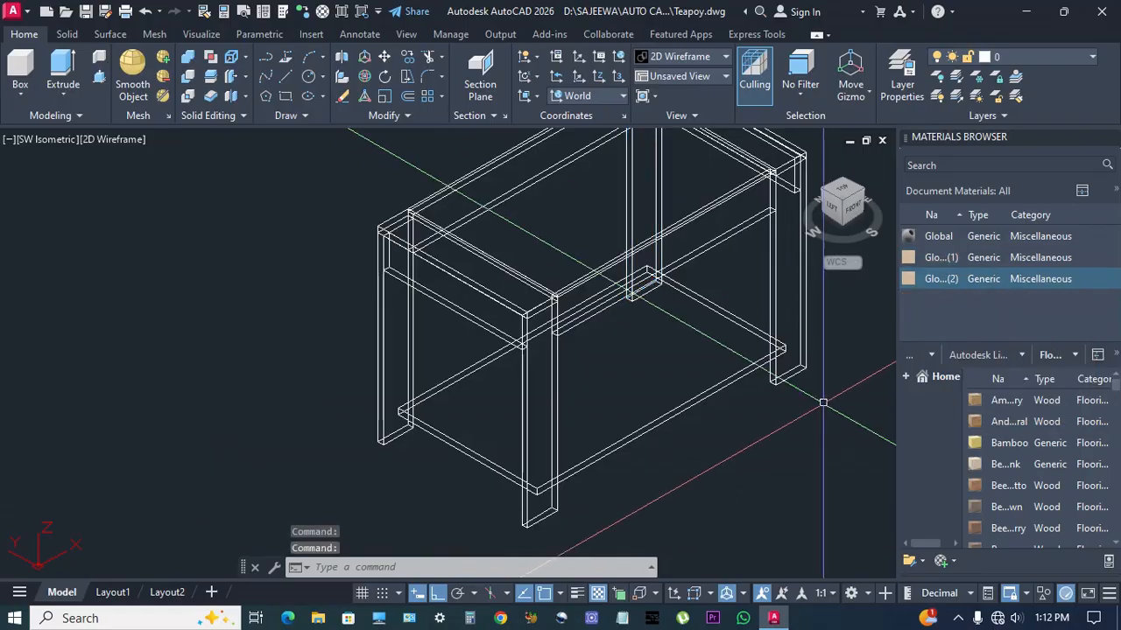
Assign the Global(2) material to the two long and two short rails beneath the top panel.
shift+middle_drag(820, 400, 688, 420)
click(368, 296)
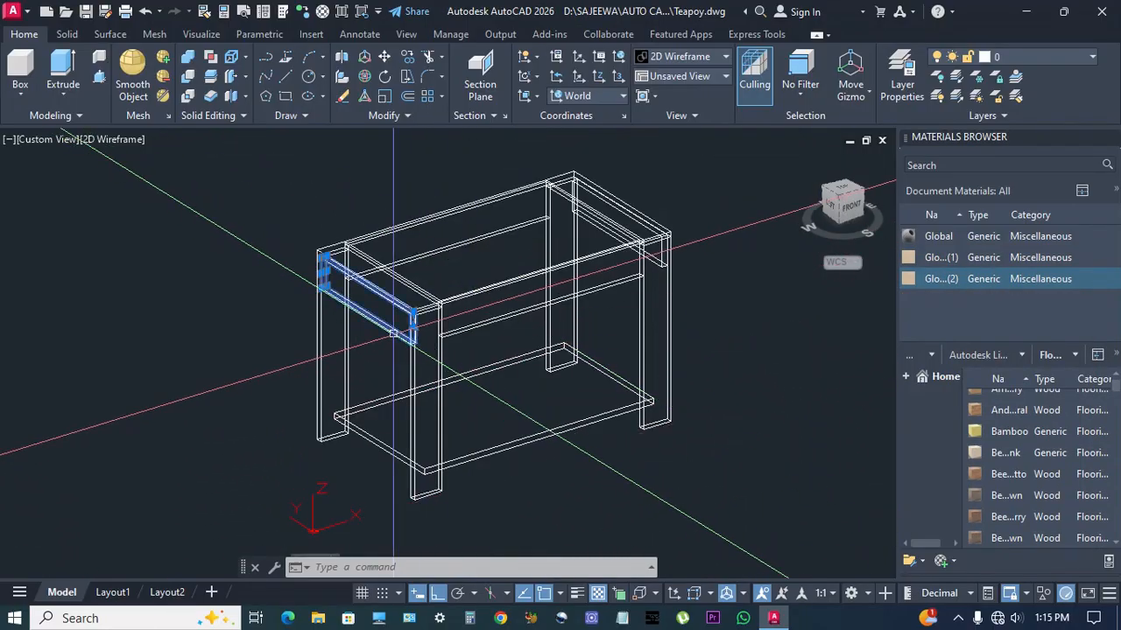
click(455, 299)
scroll(453, 241, up, 4)
click(493, 235)
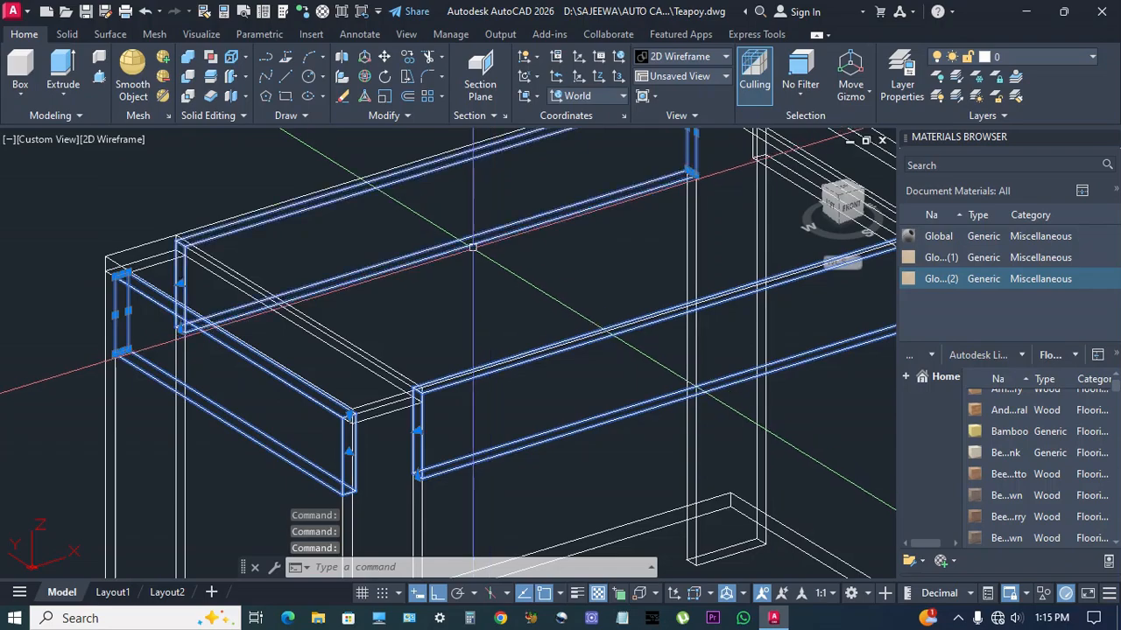
scroll(462, 255, down, 2)
middle_drag(459, 256, 351, 299)
click(571, 253)
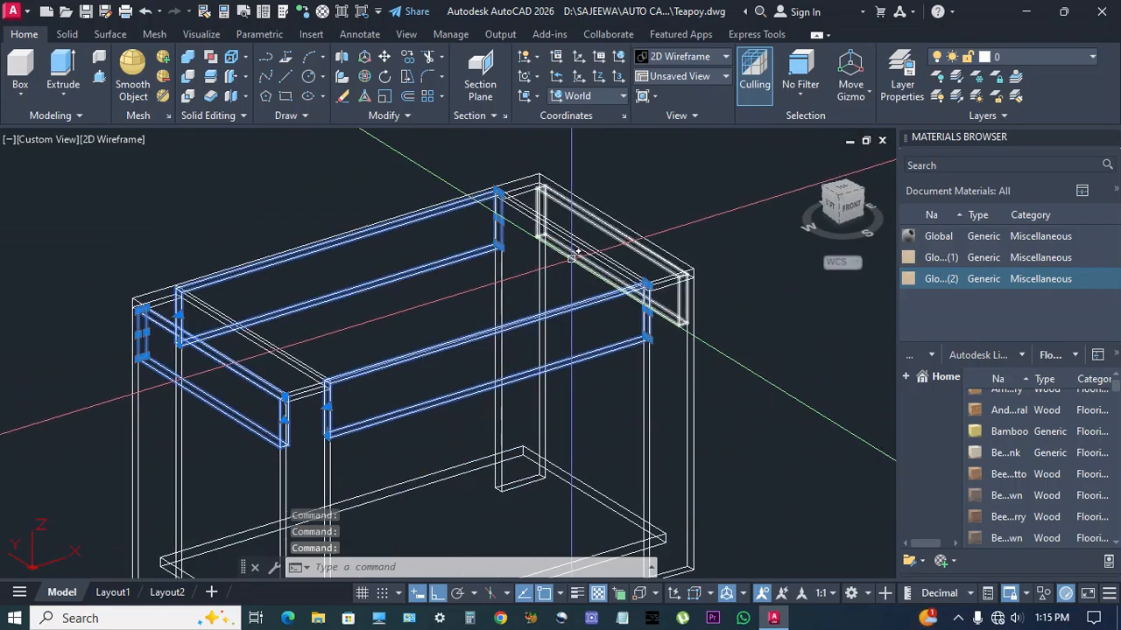
scroll(570, 260, up, 4)
scroll(569, 268, down, 4)
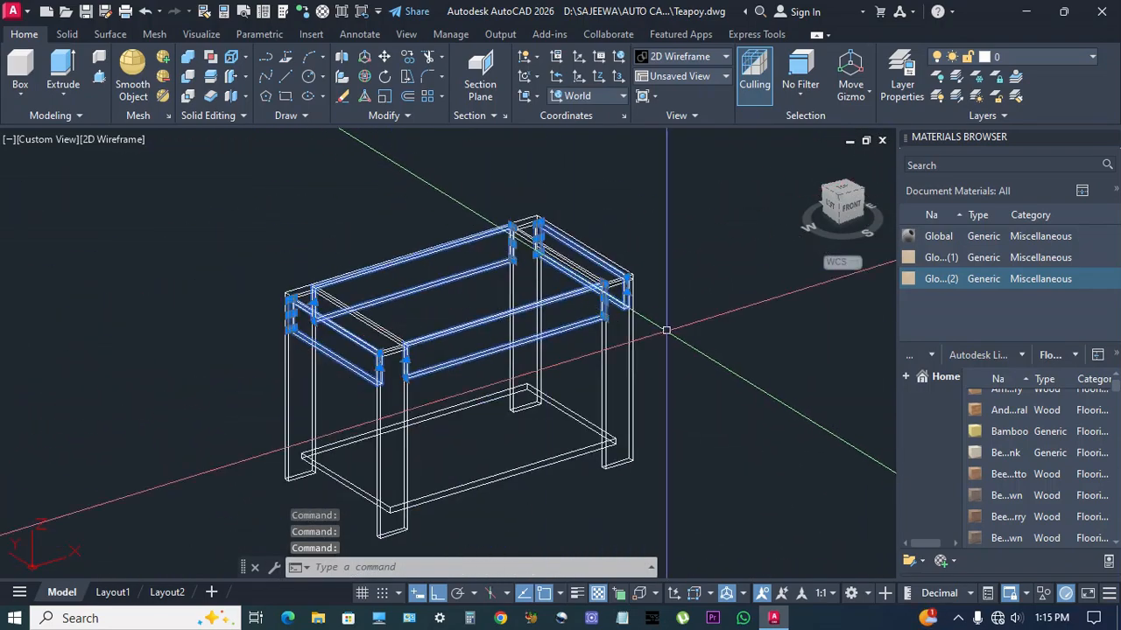
right_click(939, 278)
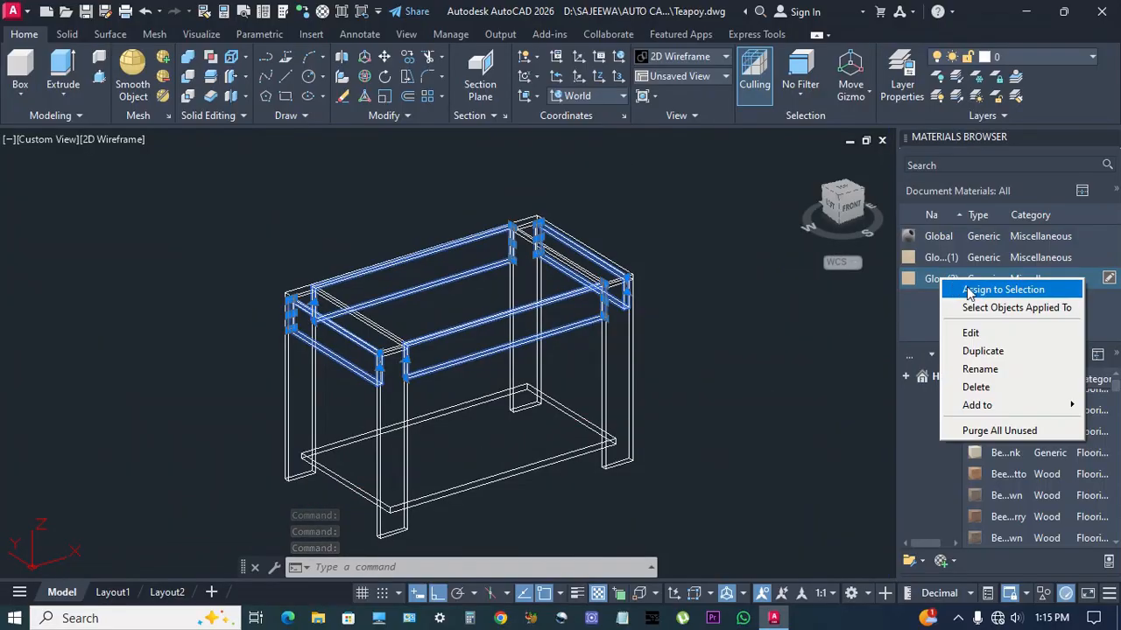
click(974, 296)
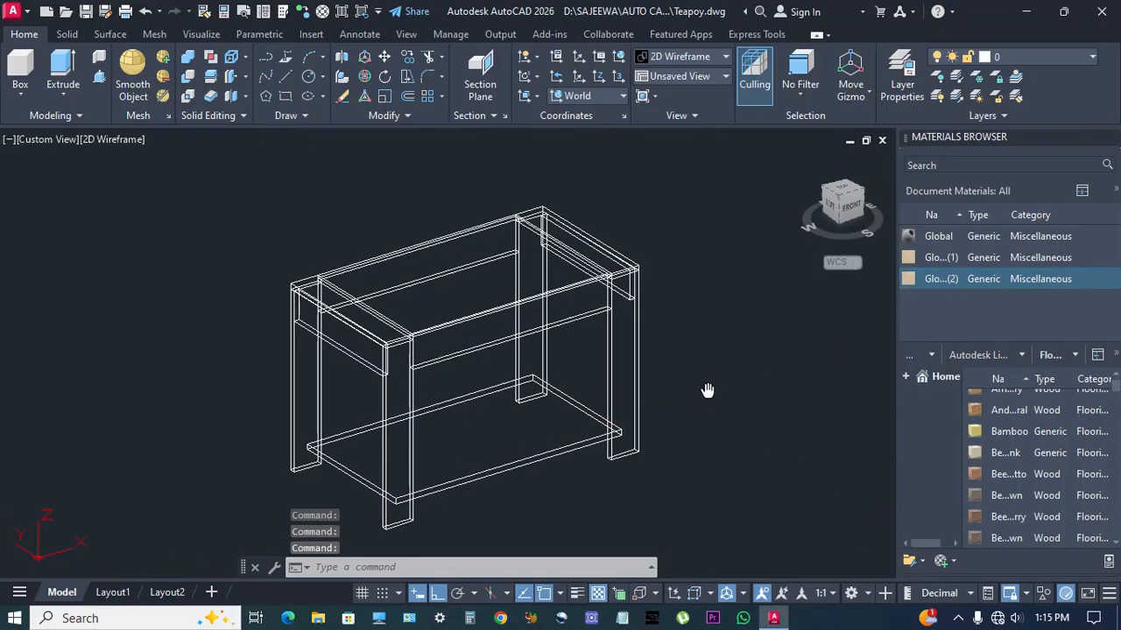
Duplicate the Global(2) material, keeping the default name for the copy.
middle_drag(707, 318, 721, 312)
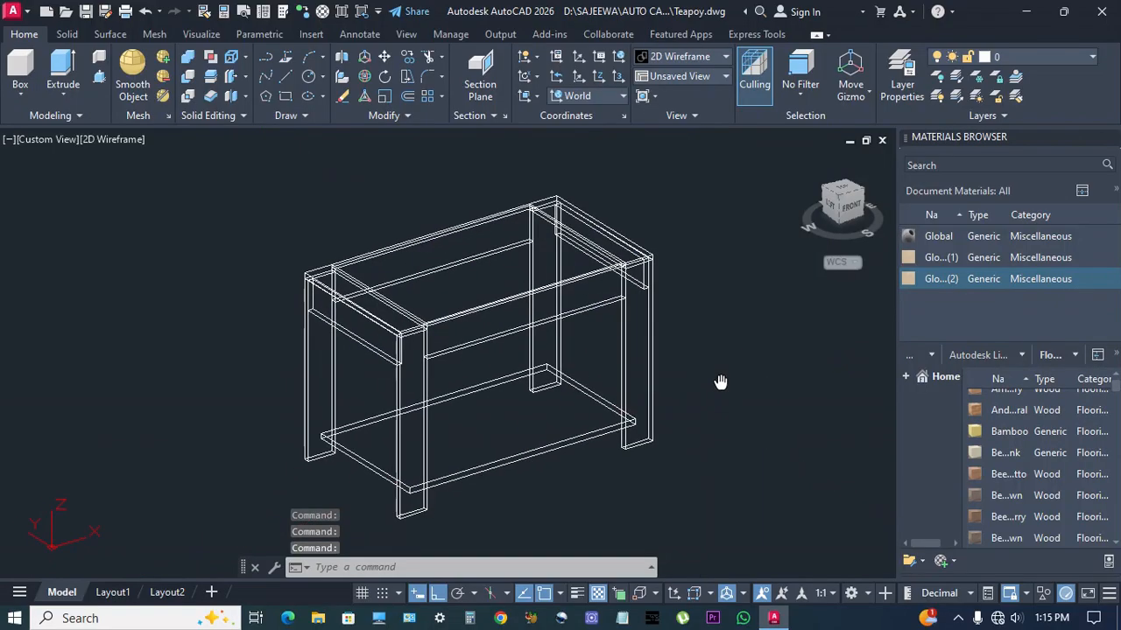
right_click(942, 281)
click(985, 354)
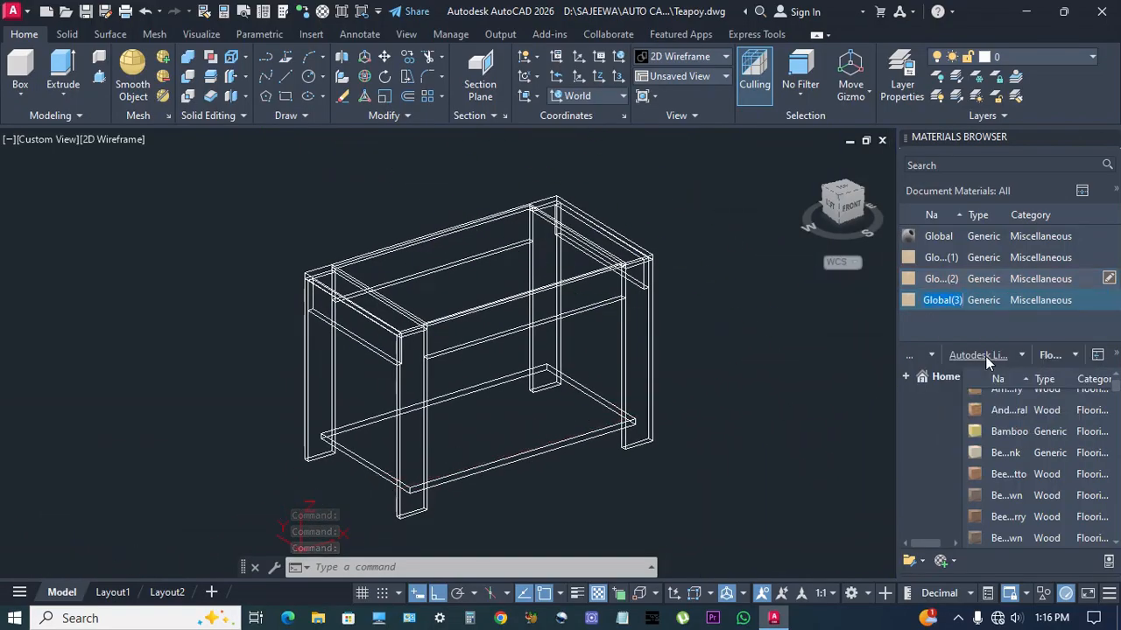
click(1067, 319)
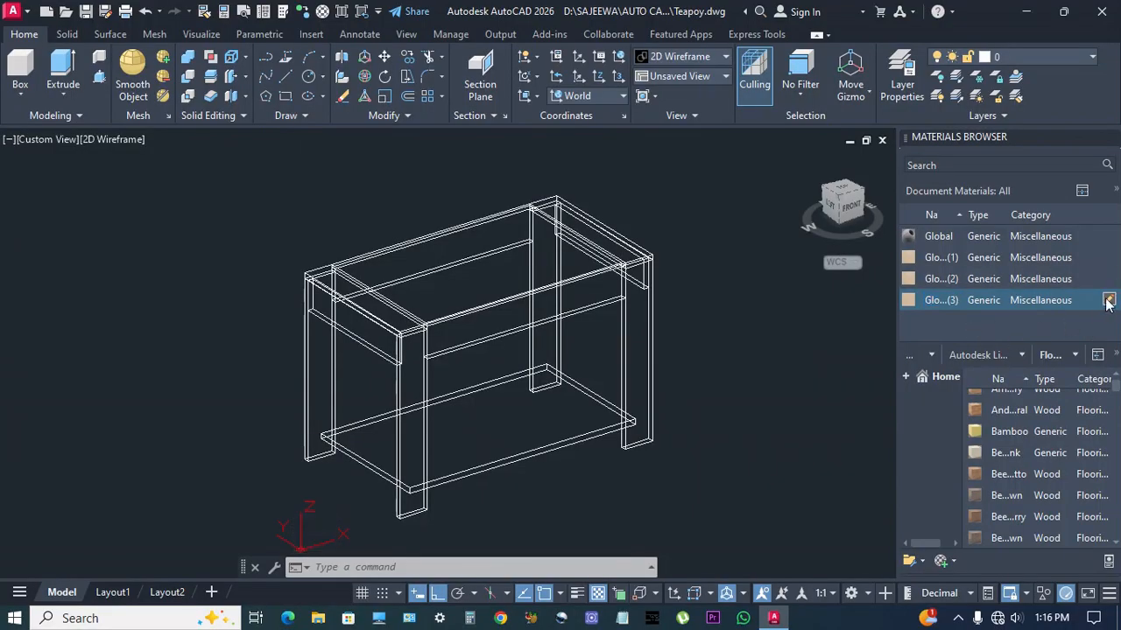
Set the image texture's sample size to 750 by 750 in the Global(3) material and close the texture settings.
click(1108, 300)
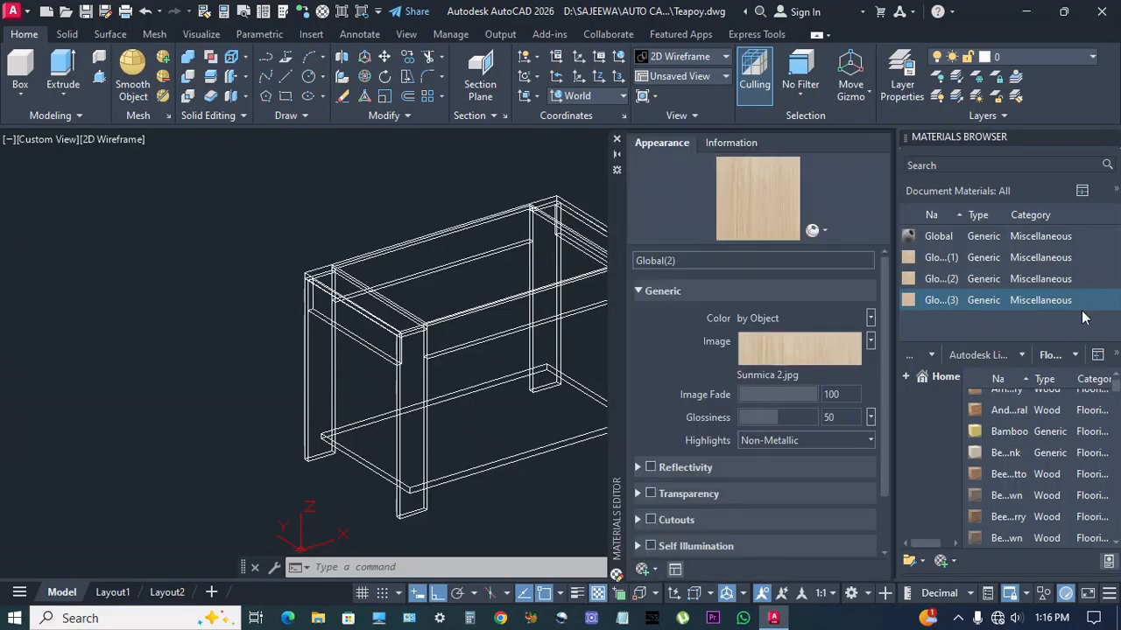
click(799, 350)
drag(600, 388, 592, 454)
click(470, 464)
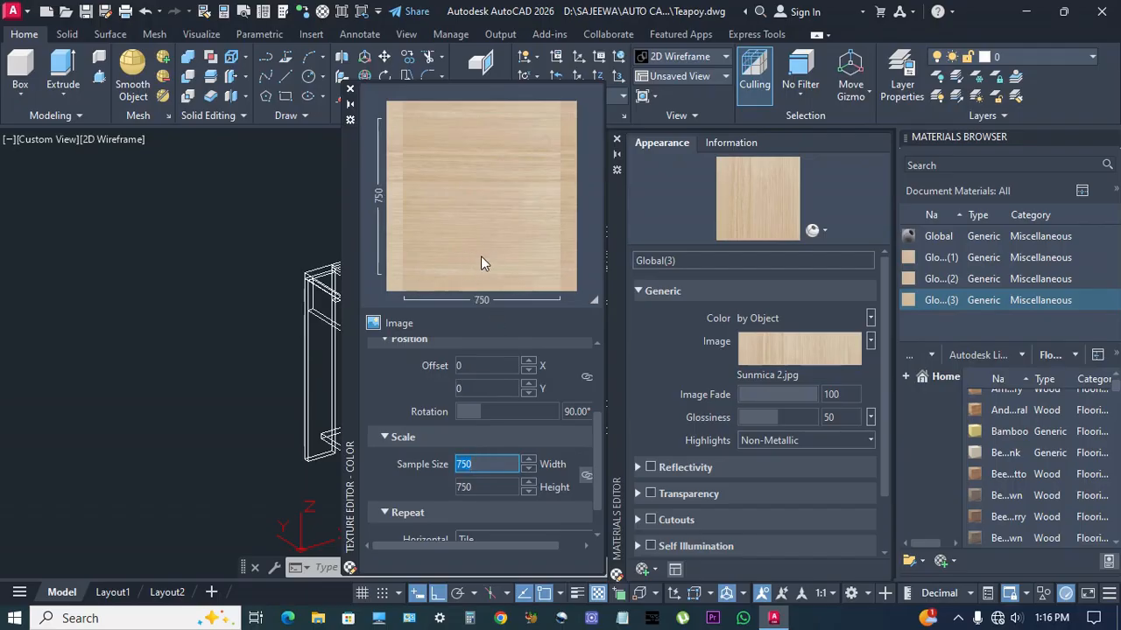
click(350, 91)
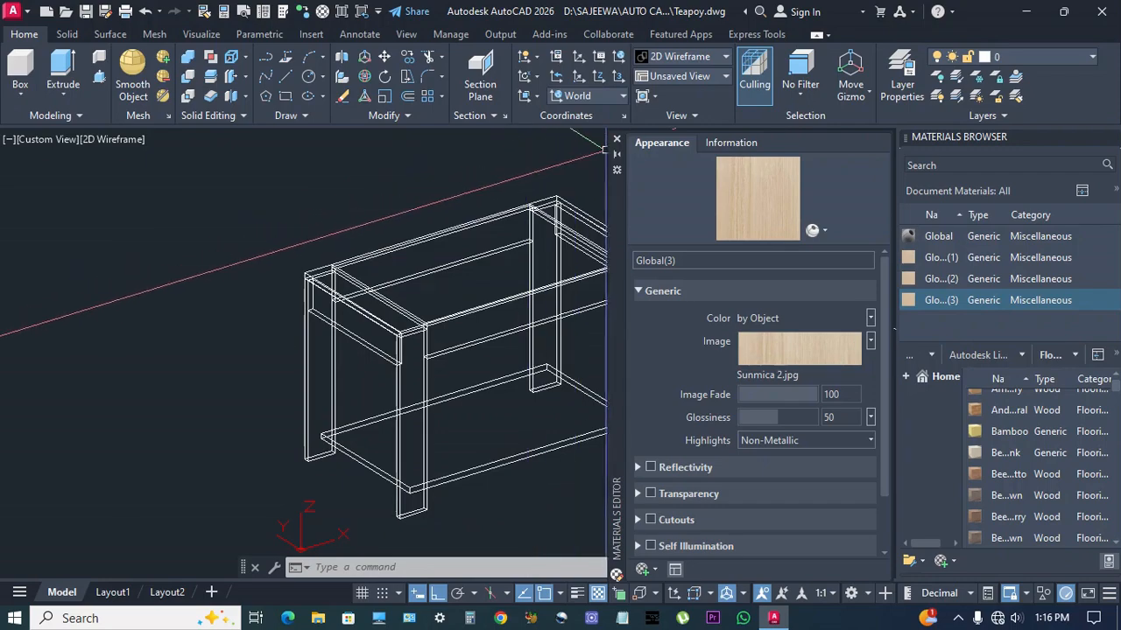
Close the Materials Editor and assign the Global(3) material to the teapoy's lower shelf panel.
click(616, 140)
middle_drag(758, 436, 773, 424)
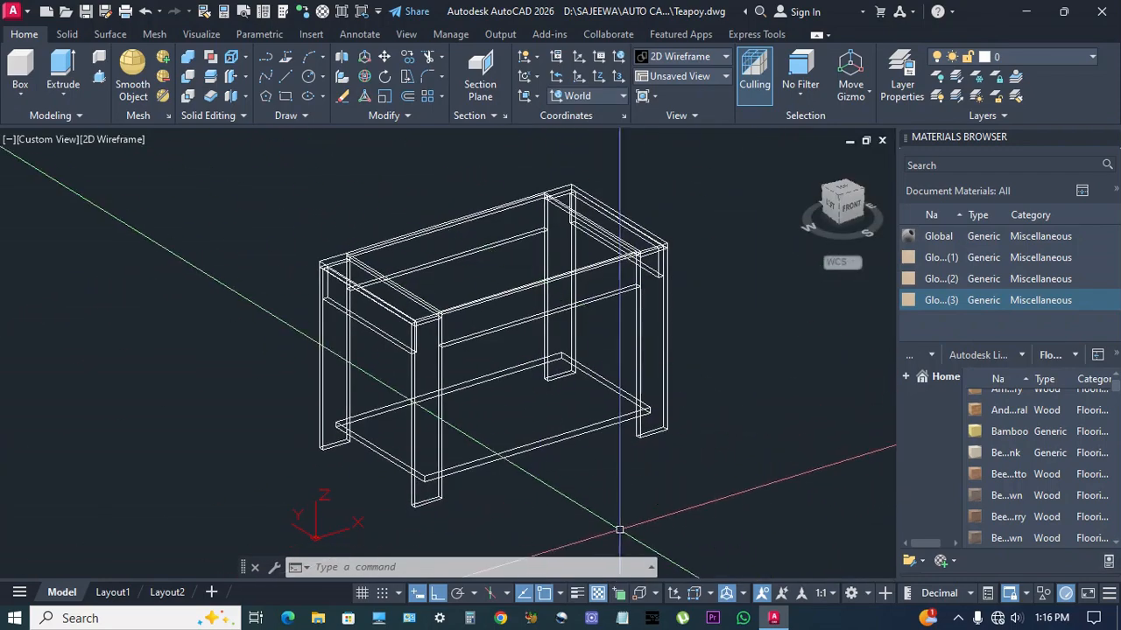
click(553, 444)
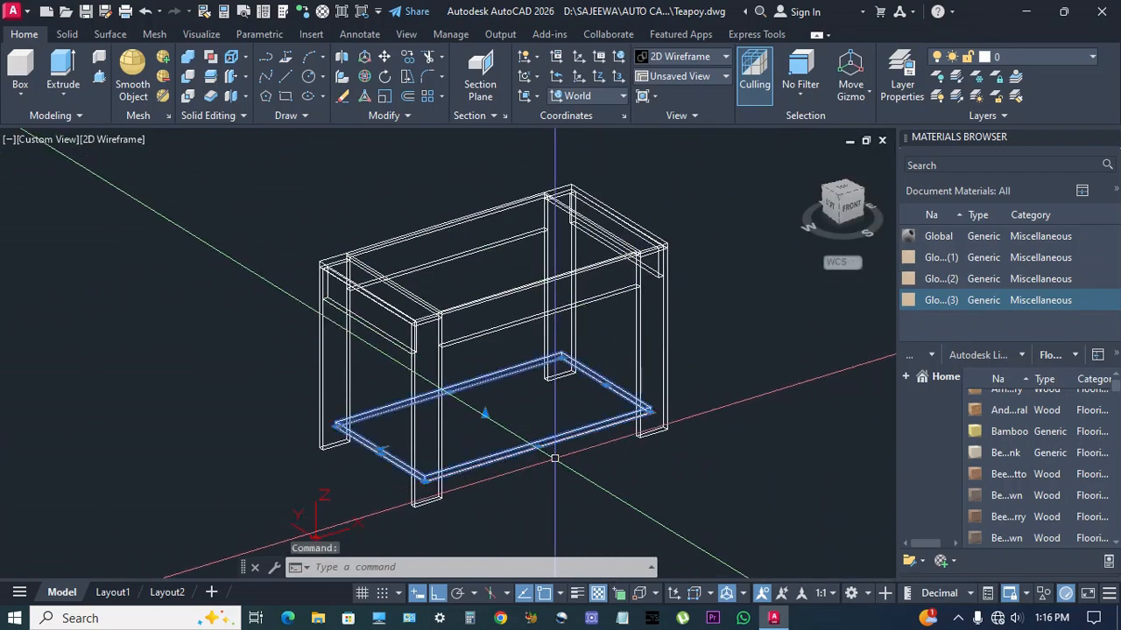
right_click(951, 307)
click(994, 312)
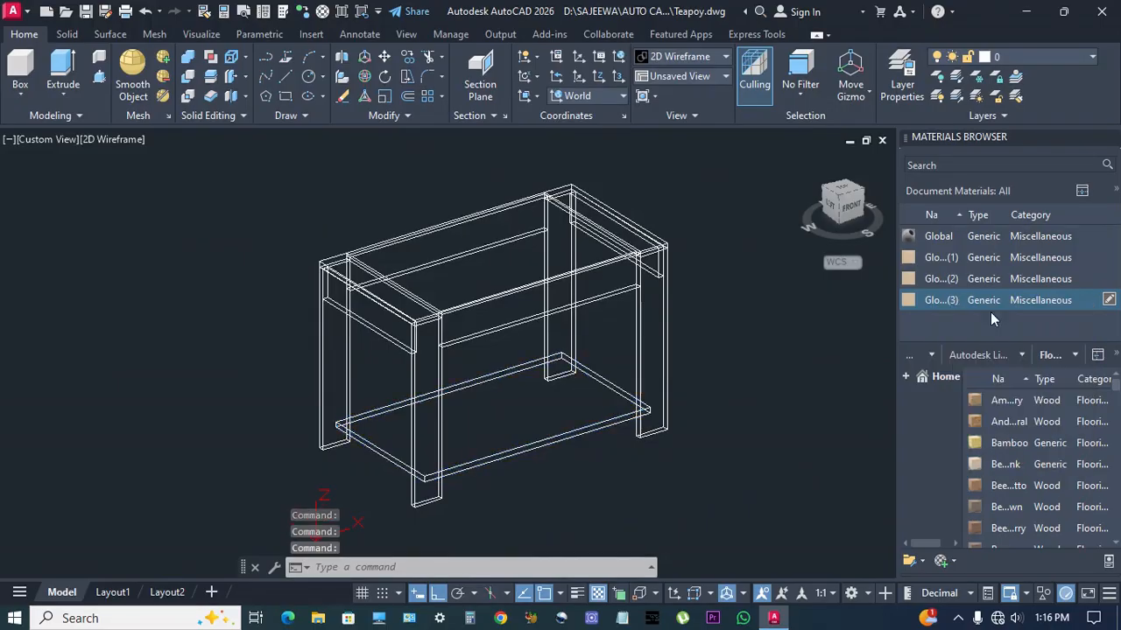
Switch the visual style from 2D Wireframe to Realistic to check the materials on the teapoy.
middle_drag(637, 474, 648, 485)
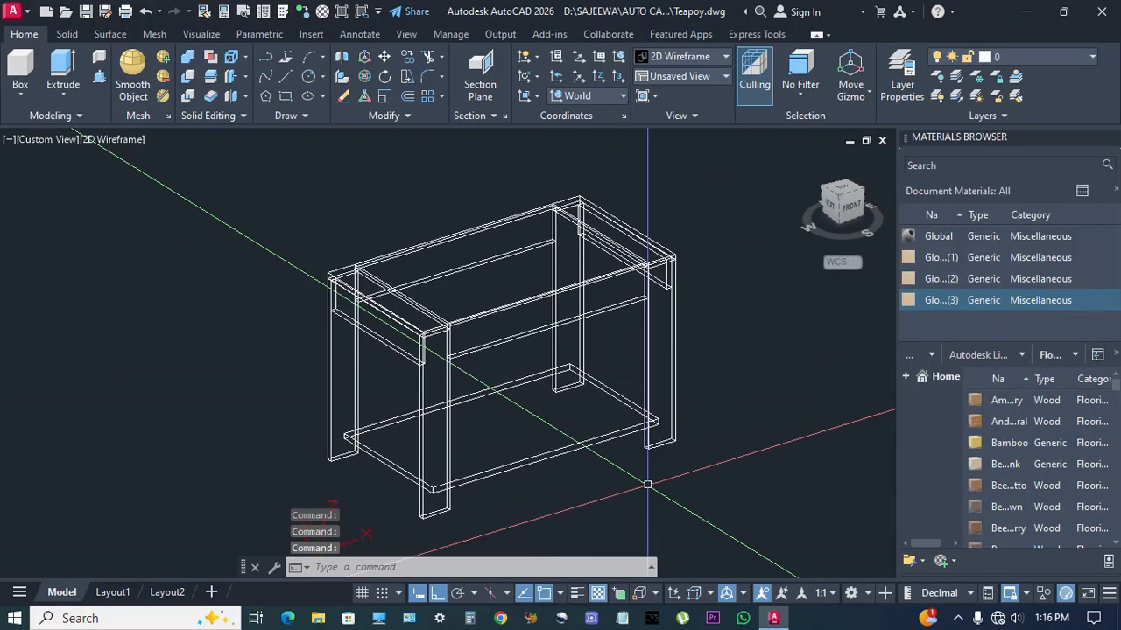
click(100, 139)
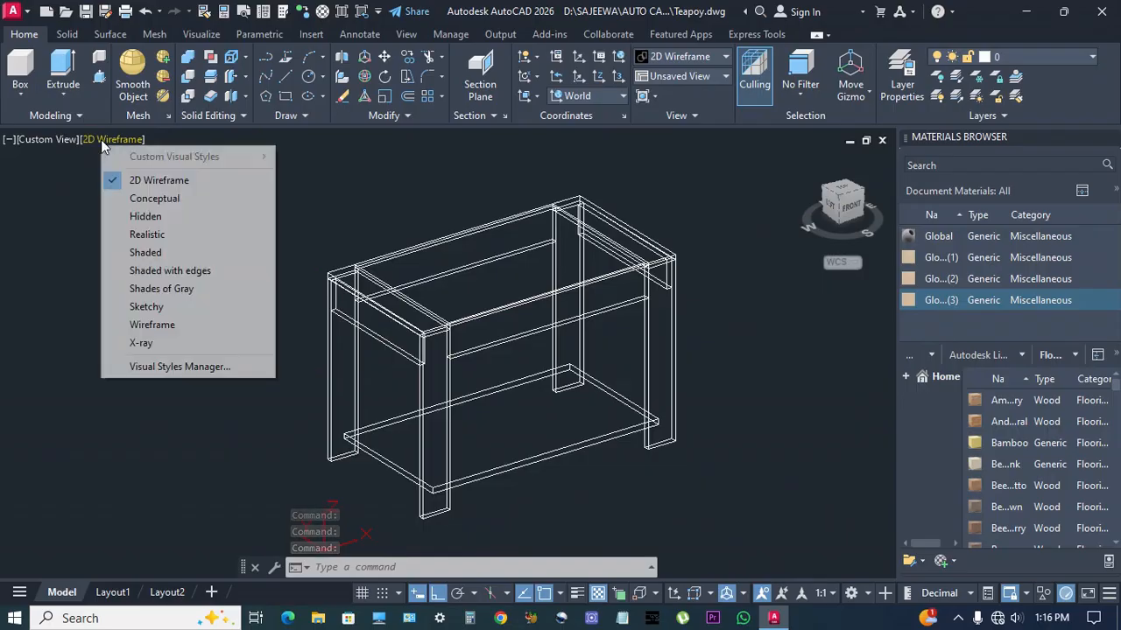
click(147, 234)
mouse_move(768, 376)
shift+middle_down()
mouse_move(610, 347)
mouse_move(342, 348)
mouse_move(446, 393)
mouse_move(634, 400)
mouse_move(795, 356)
mouse_move(791, 373)
shift+middle_up()
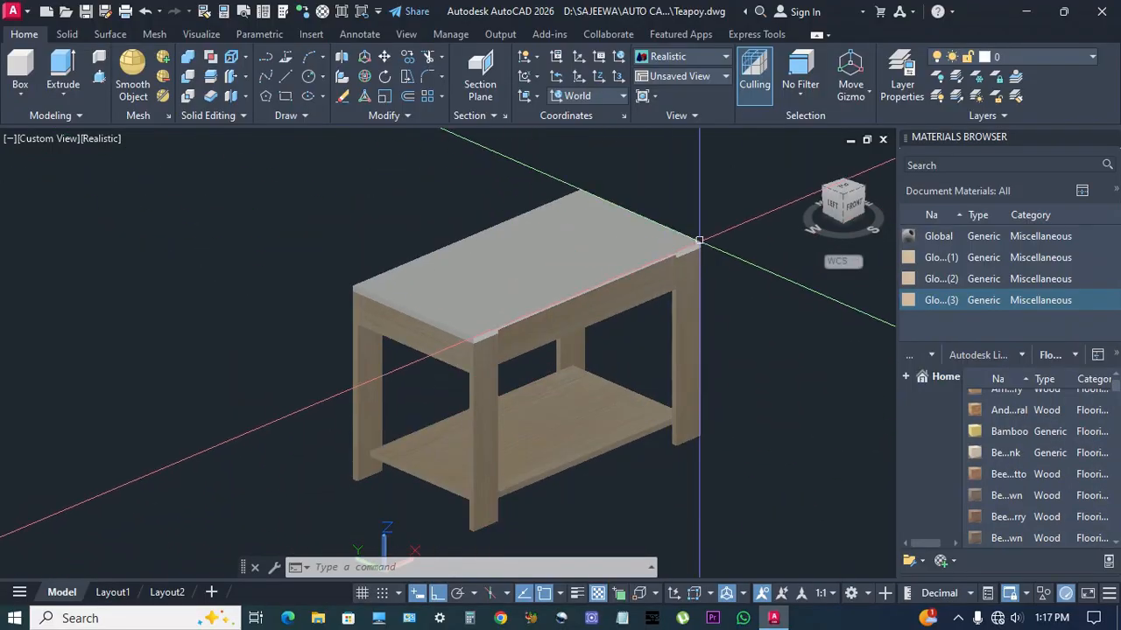
Assign the Global(1) material to the two end strips of the tabletop and check the grain at the corner.
click(699, 242)
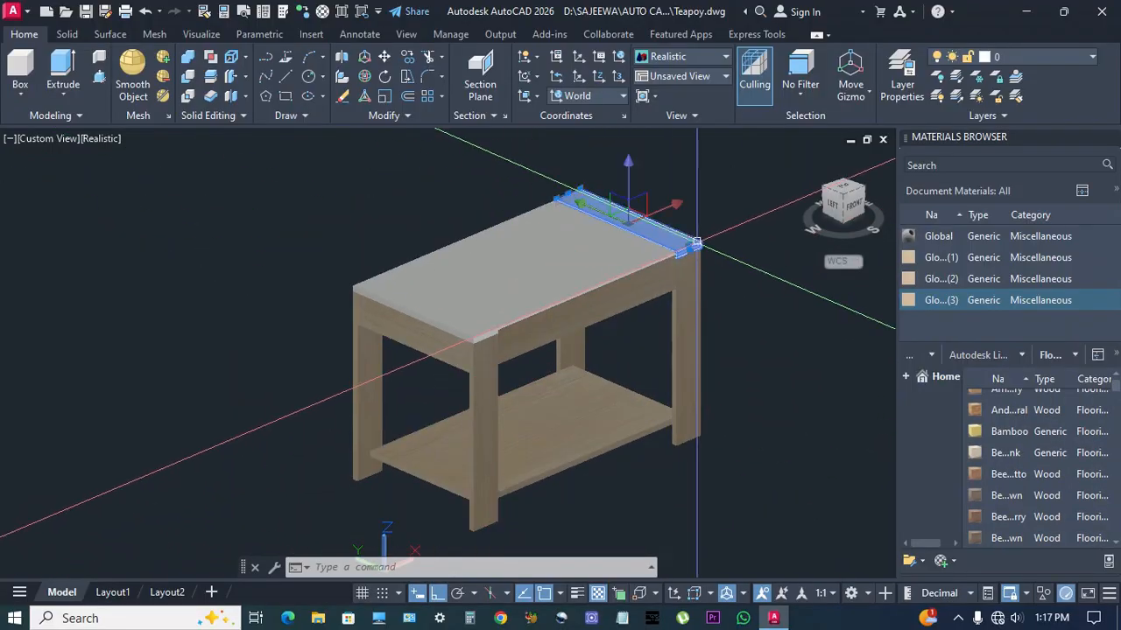
click(442, 326)
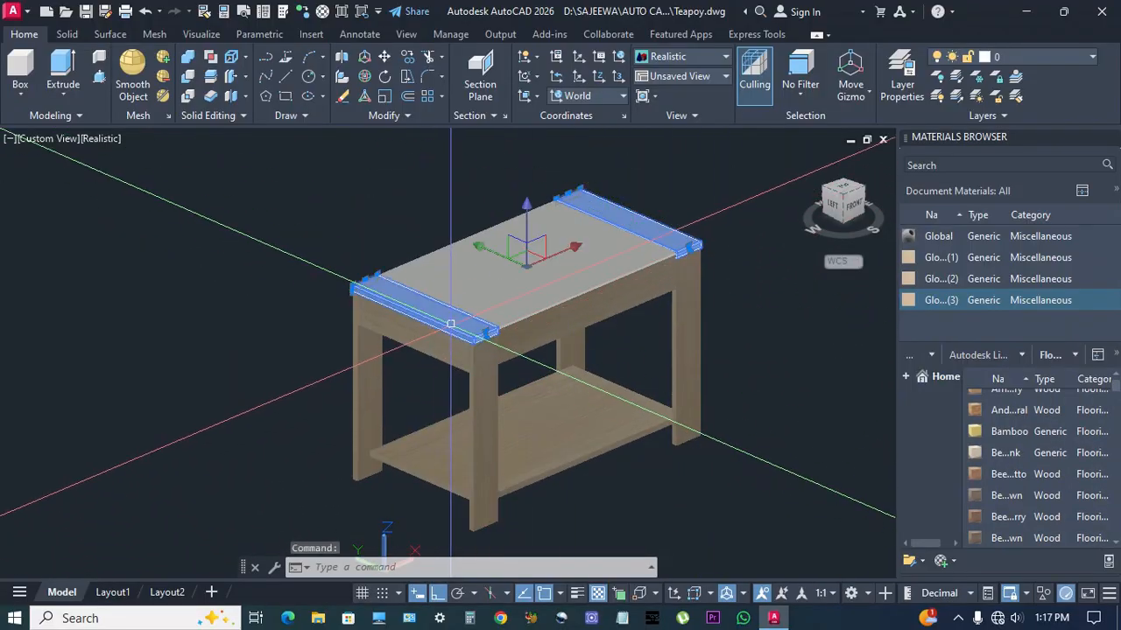
right_click(956, 267)
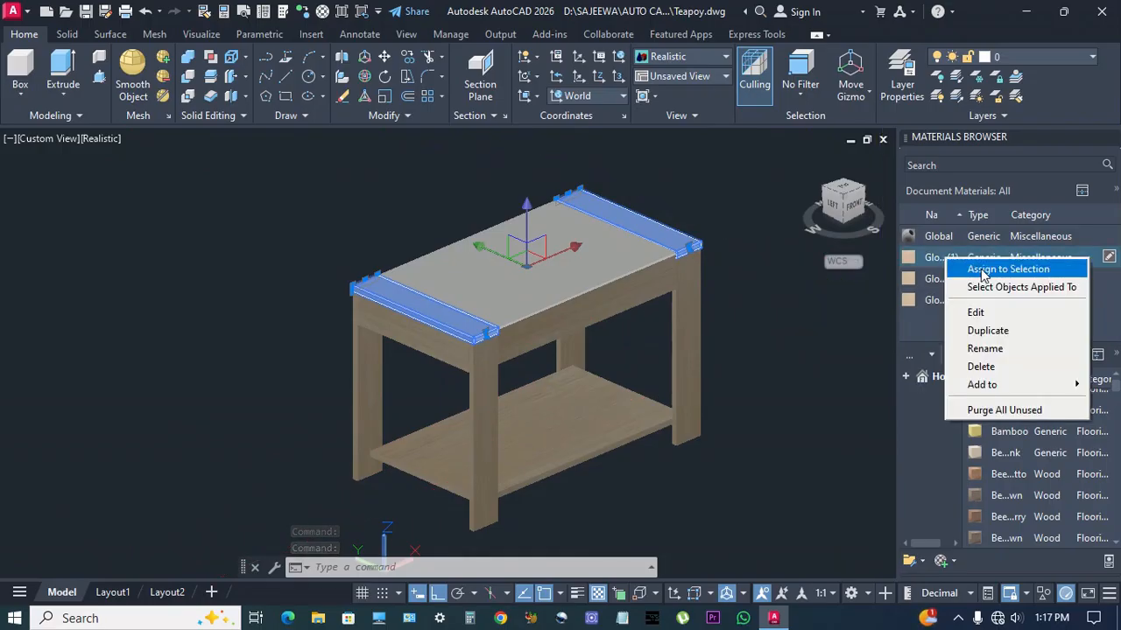
click(982, 270)
scroll(677, 225, up, 5)
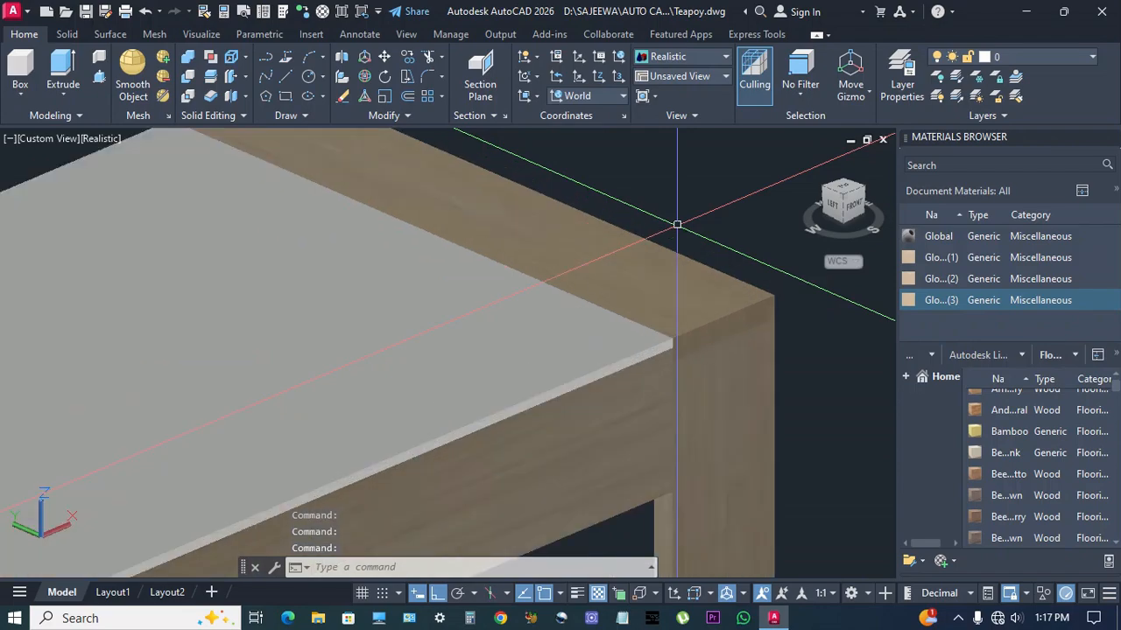
scroll(677, 225, down, 5)
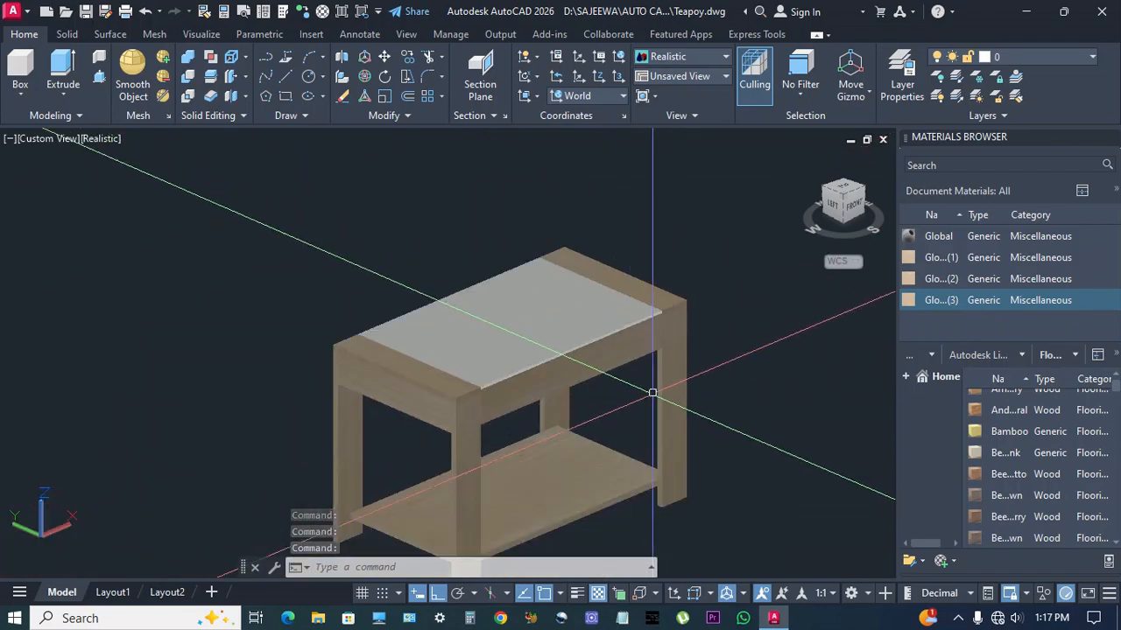
shift+middle_drag(652, 393, 672, 357)
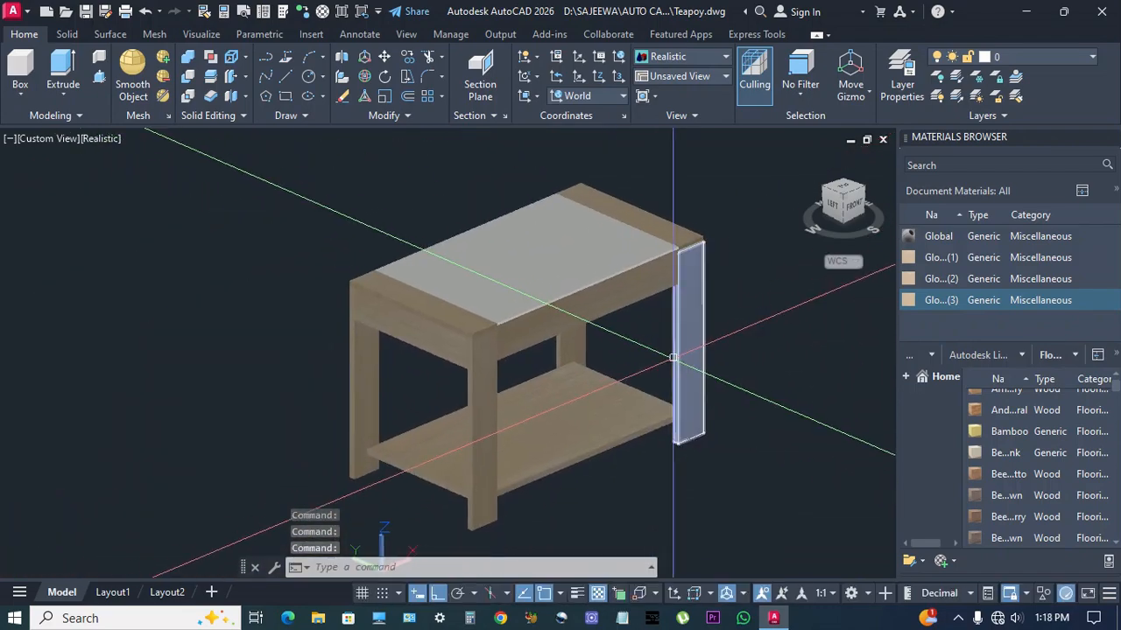
Show the Glass category of the Autodesk library and add the Fro...nze solid glass to the document materials.
click(1022, 356)
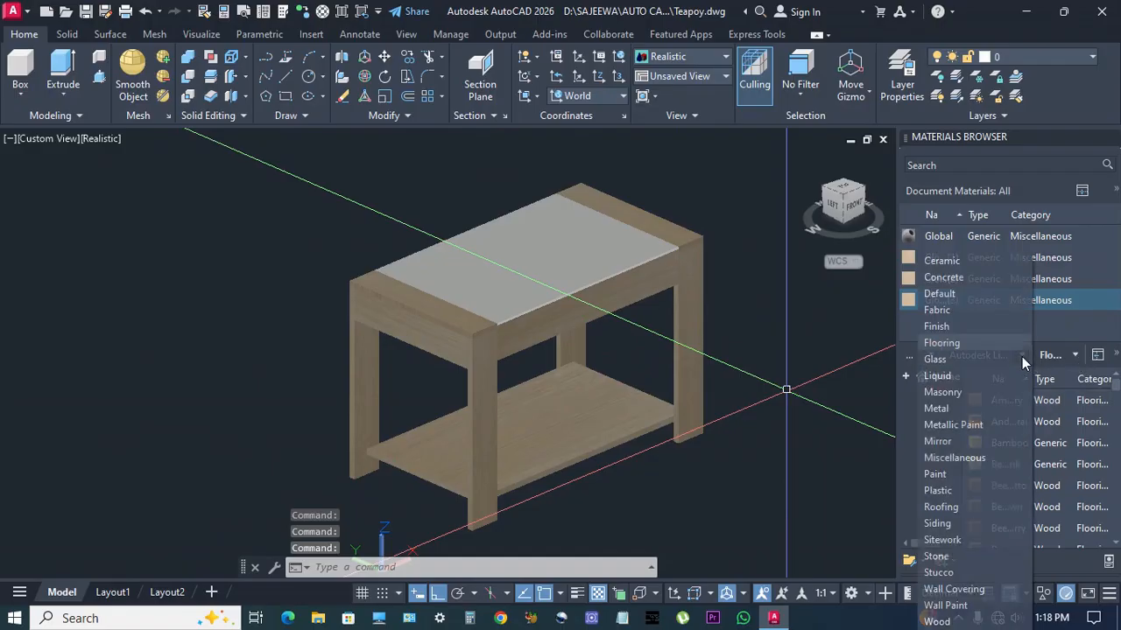
click(937, 359)
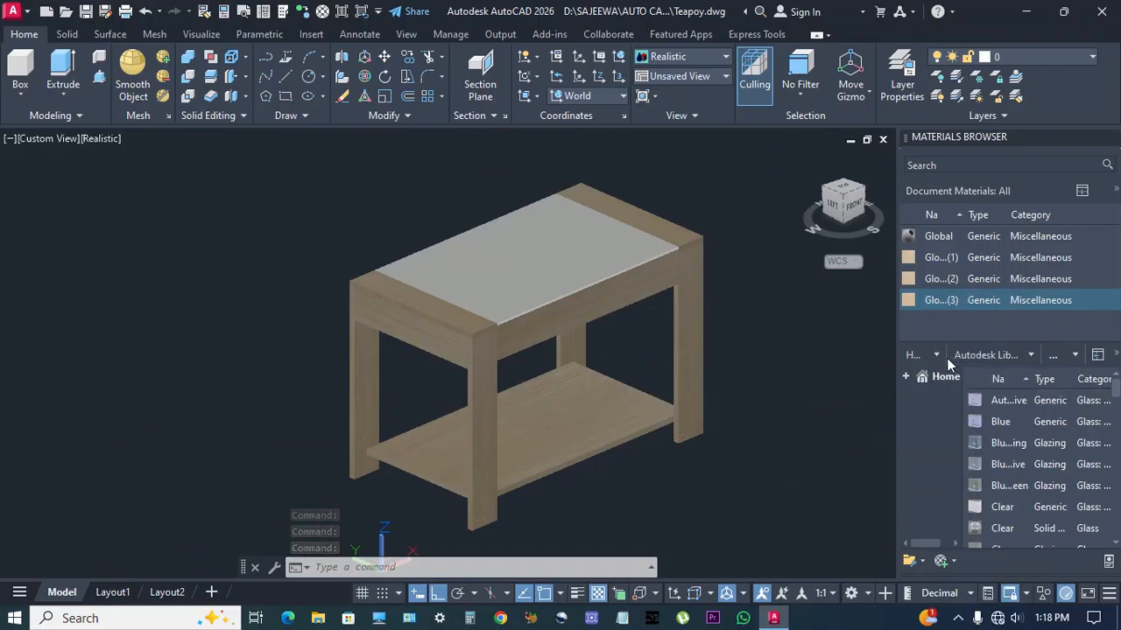
scroll(1016, 446, down, 5)
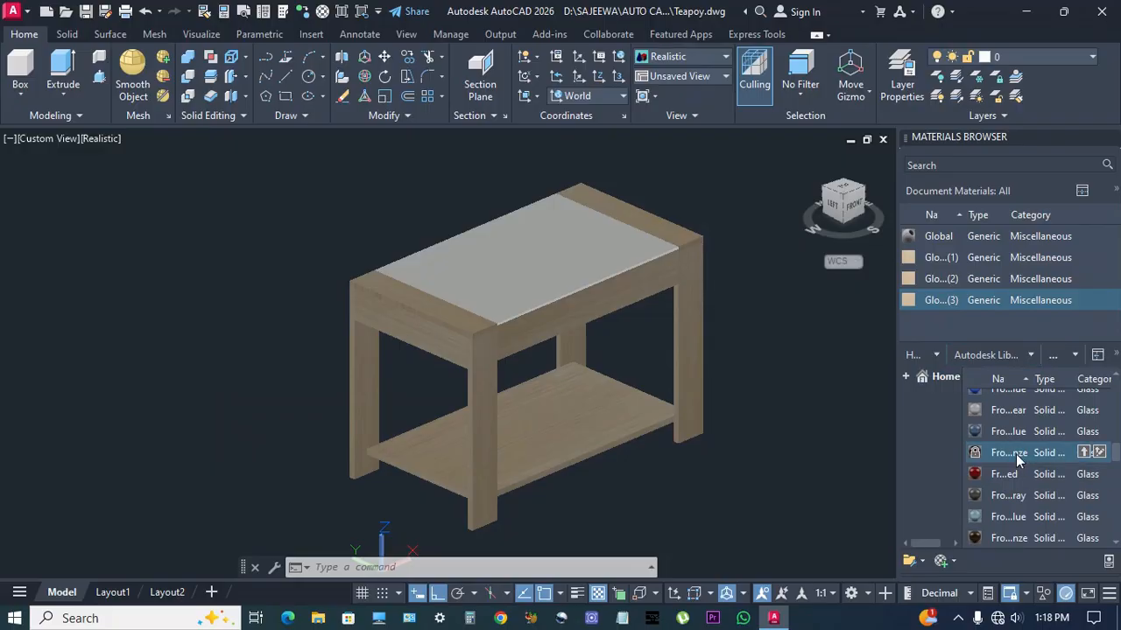
drag(1075, 326, 1073, 324)
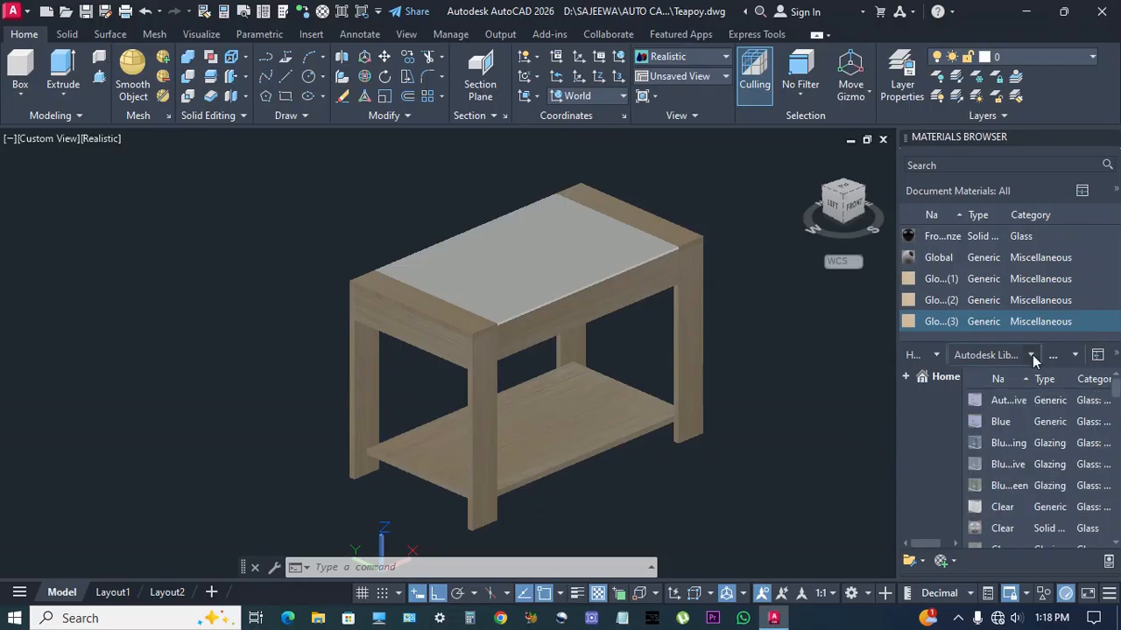
Show the Flooring category of the Autodesk library and add the red Ber...n 3 material to the document materials.
click(1032, 355)
click(980, 347)
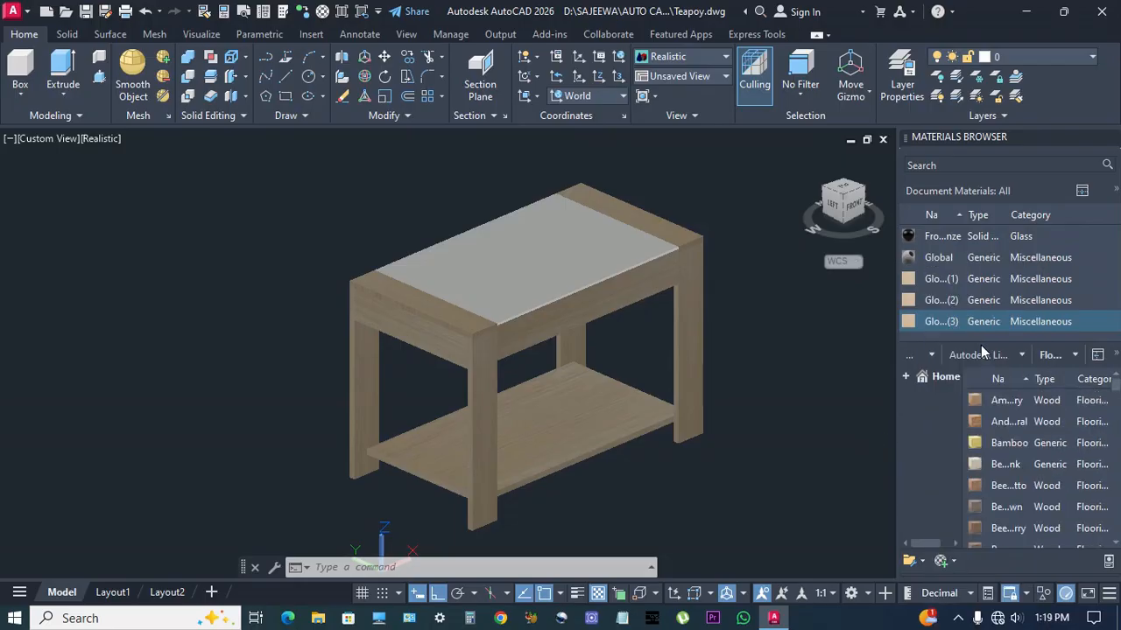
scroll(1006, 523, down, 2)
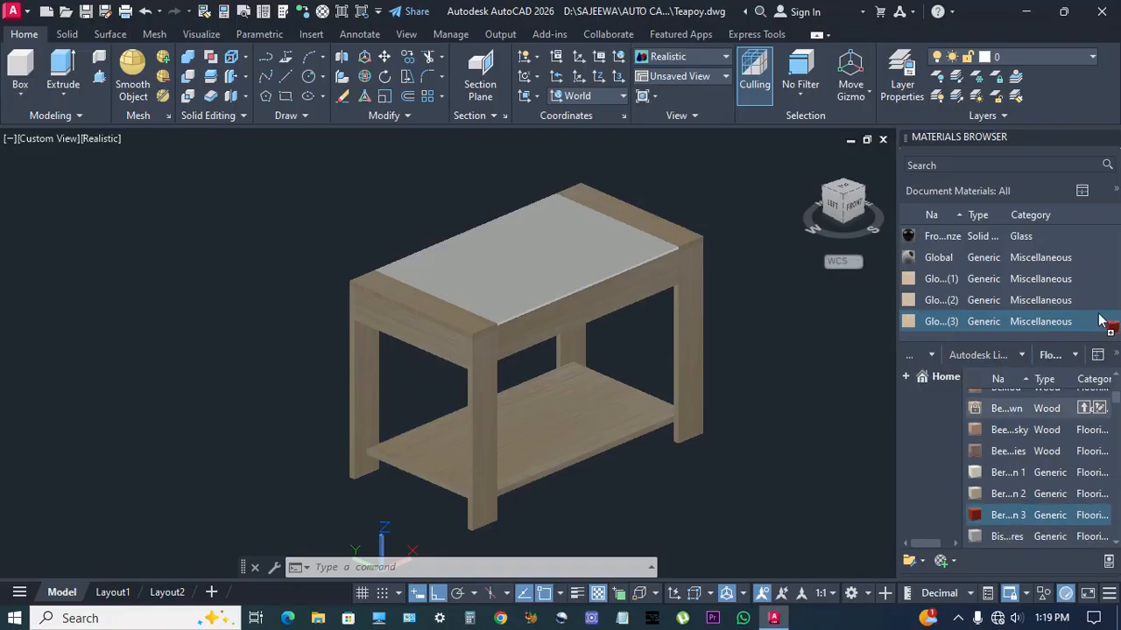
drag(1102, 322, 1099, 319)
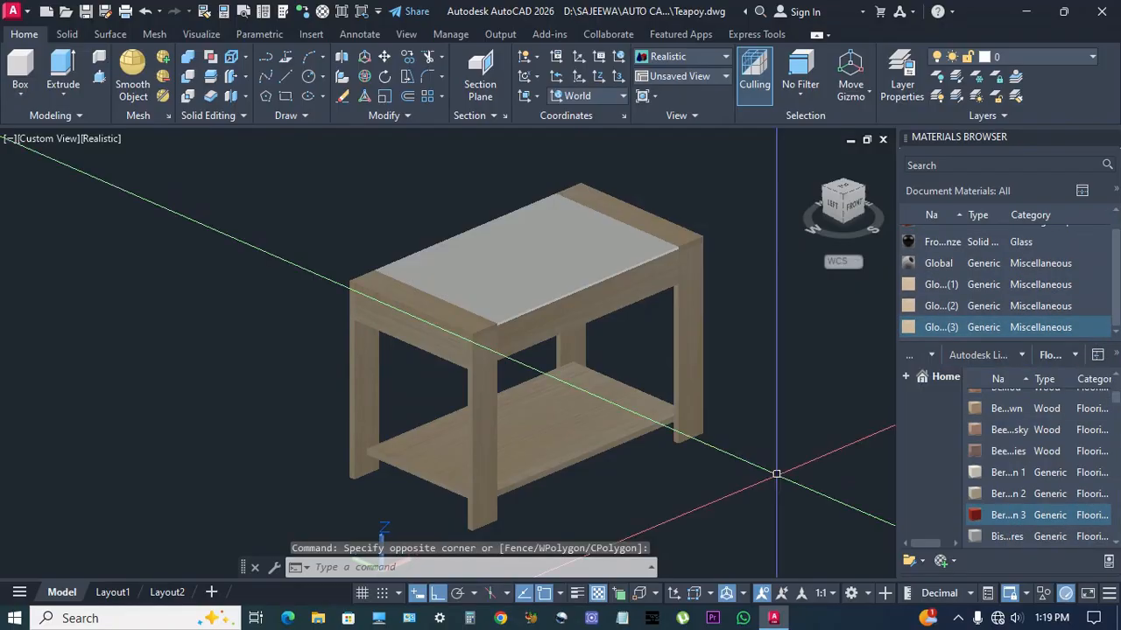
Assign the Fro...nze glass material to the tabletop's centre panel and view the teapoy from the other side.
click(557, 245)
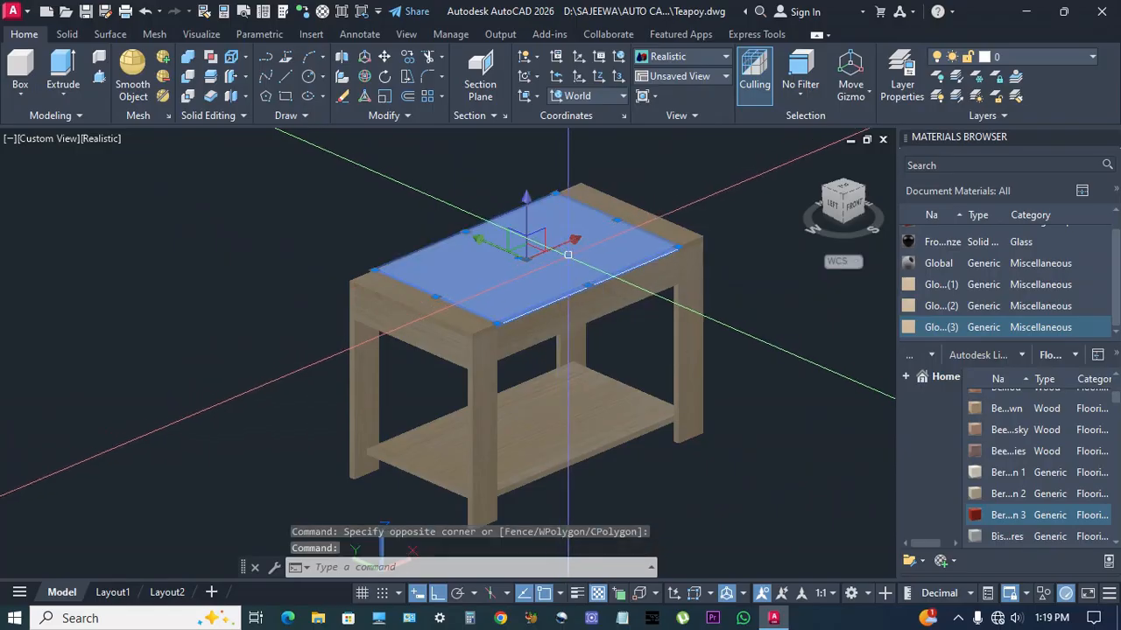
right_click(946, 249)
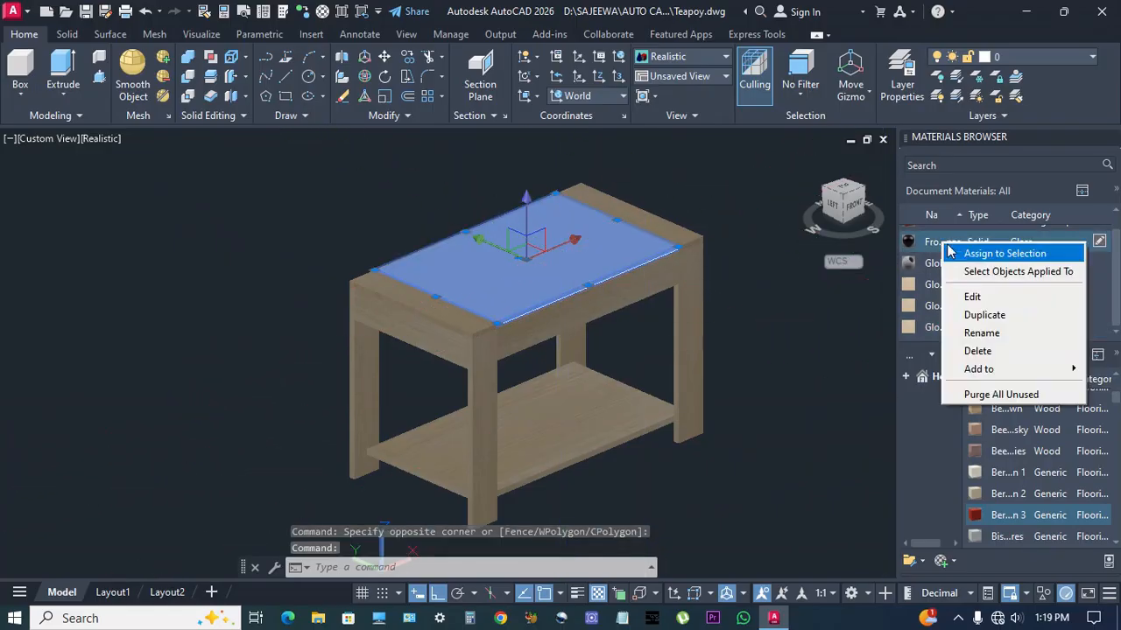
click(1004, 254)
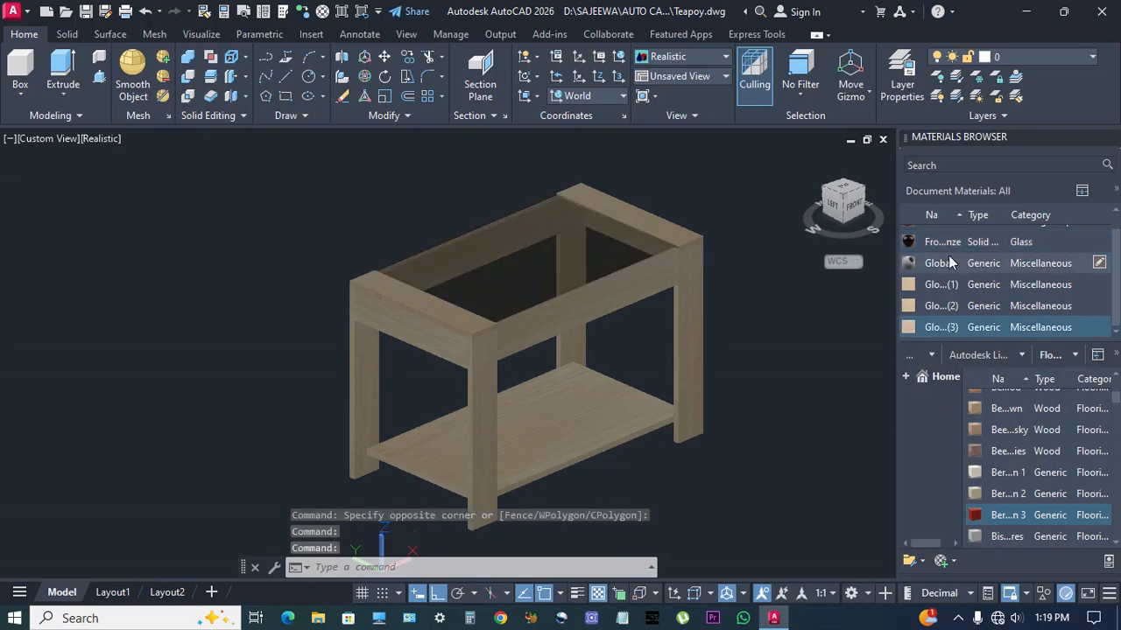
middle_drag(745, 320, 732, 330)
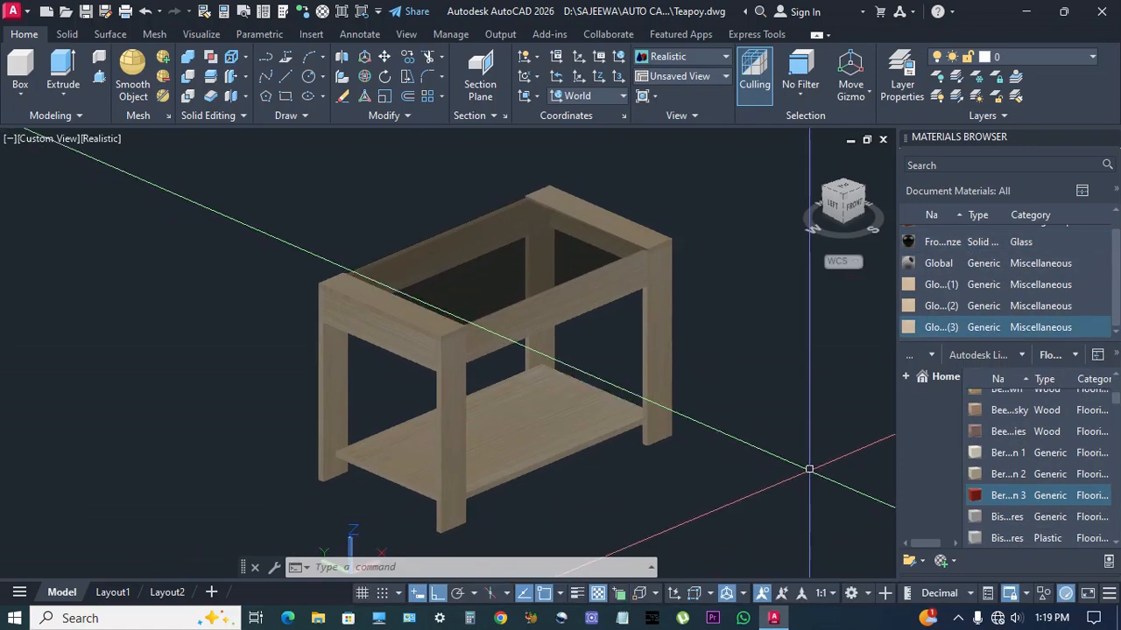
shift+middle_drag(806, 470, 613, 420)
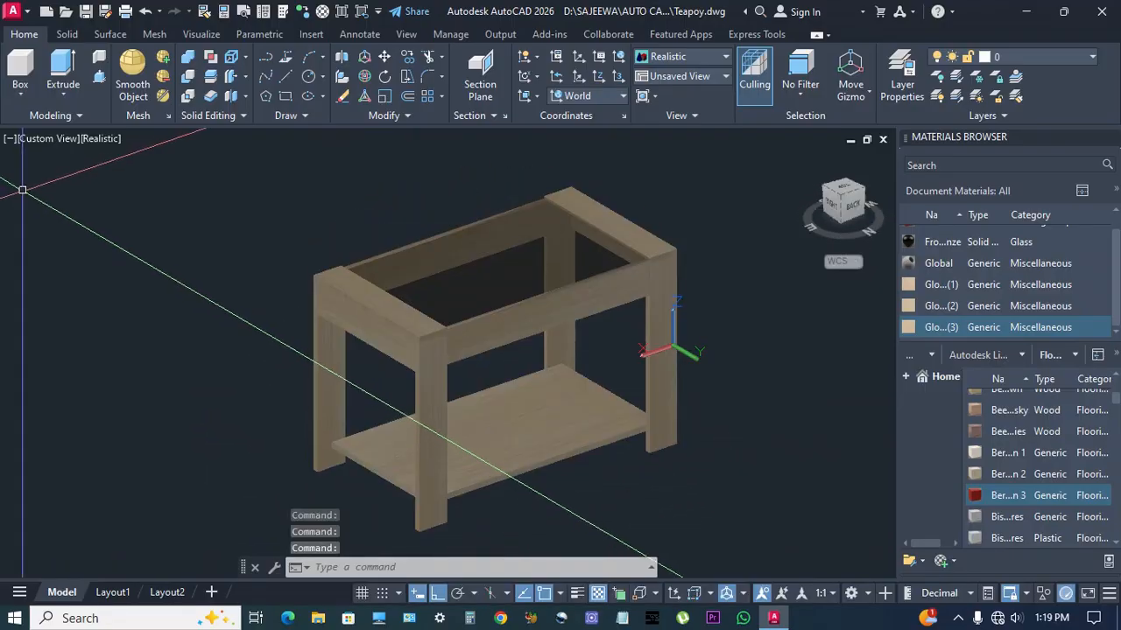
Set the view to SW Isometric and then Top, and change the visual style to 2D Wireframe.
click(42, 140)
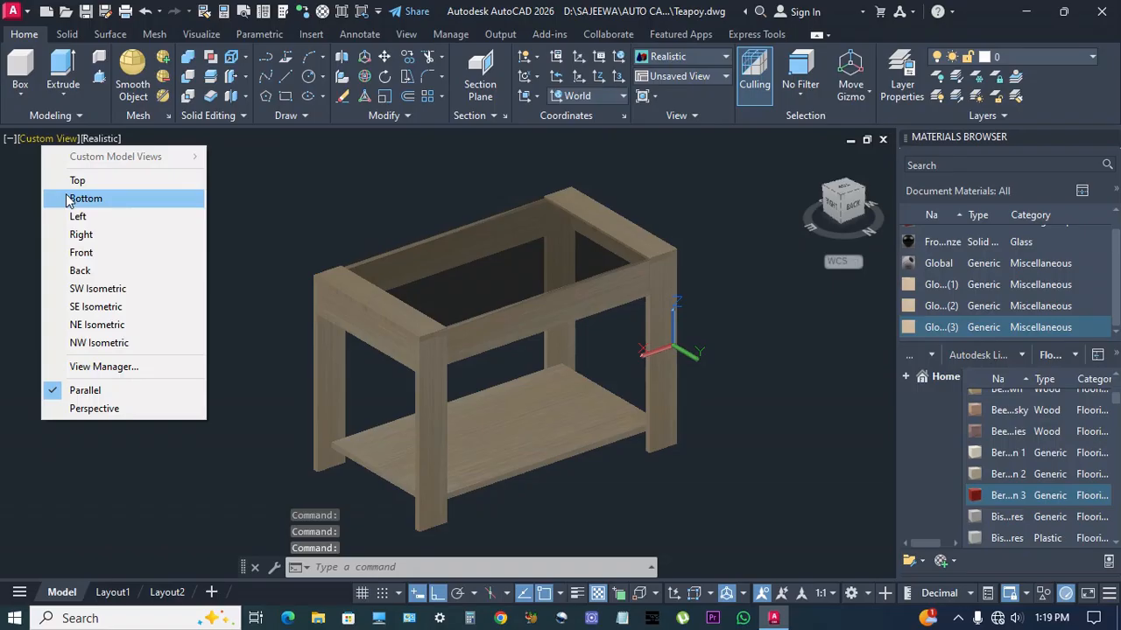
click(87, 287)
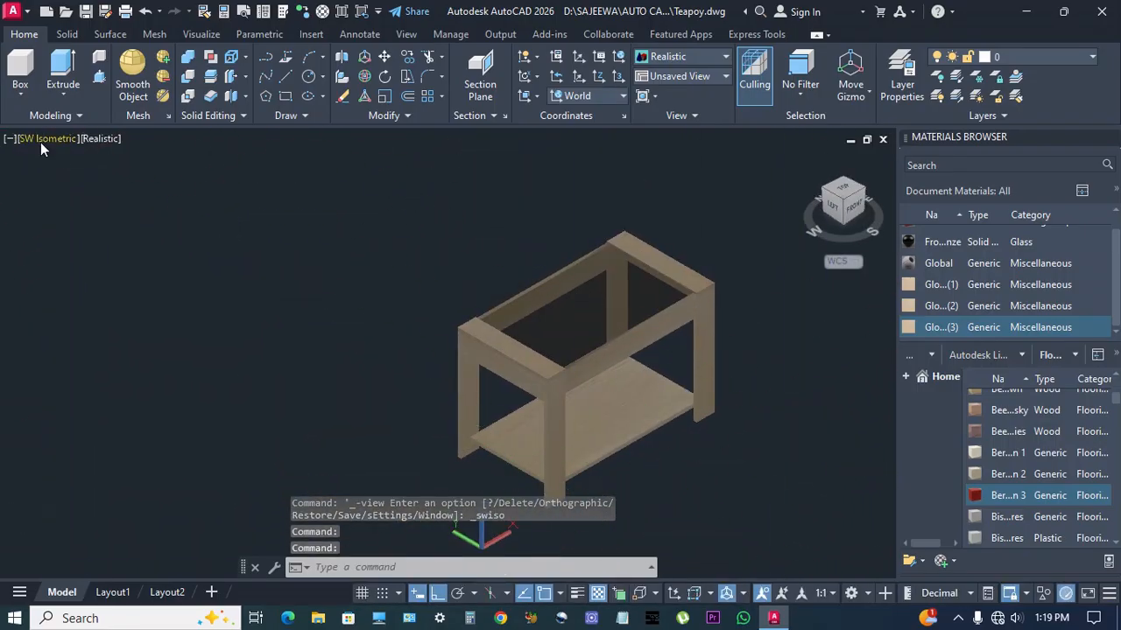
click(26, 140)
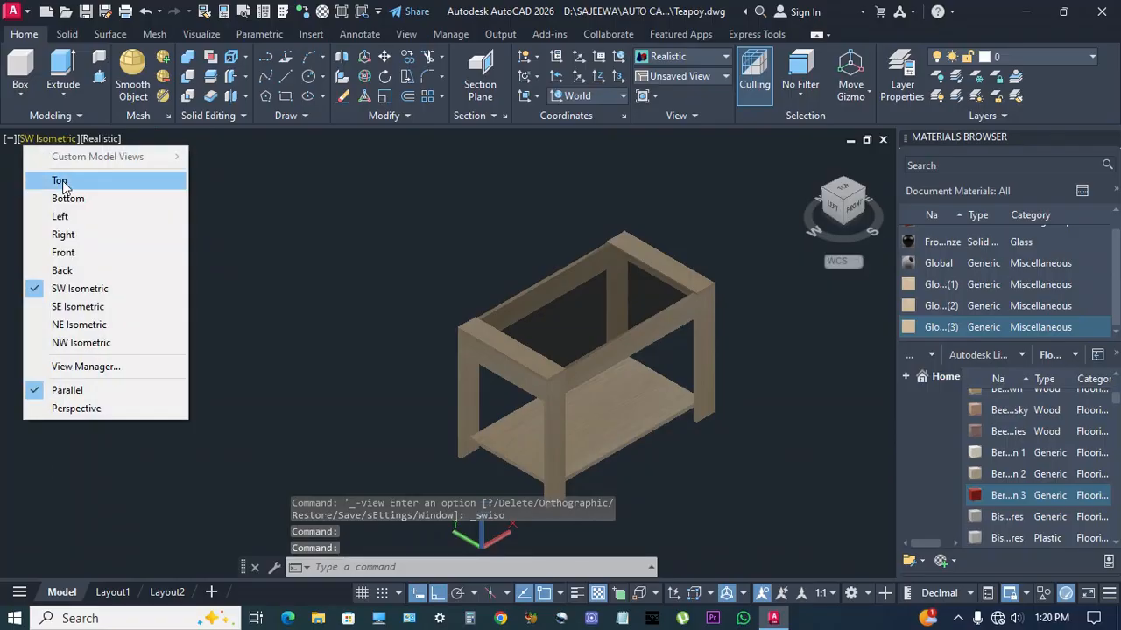
click(59, 181)
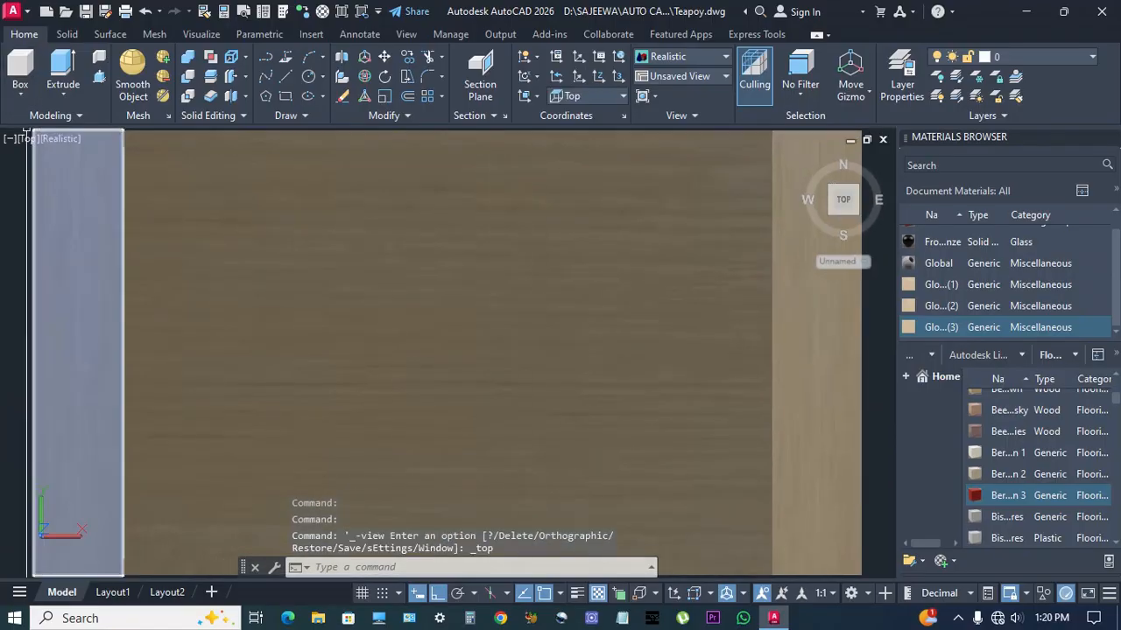
click(59, 140)
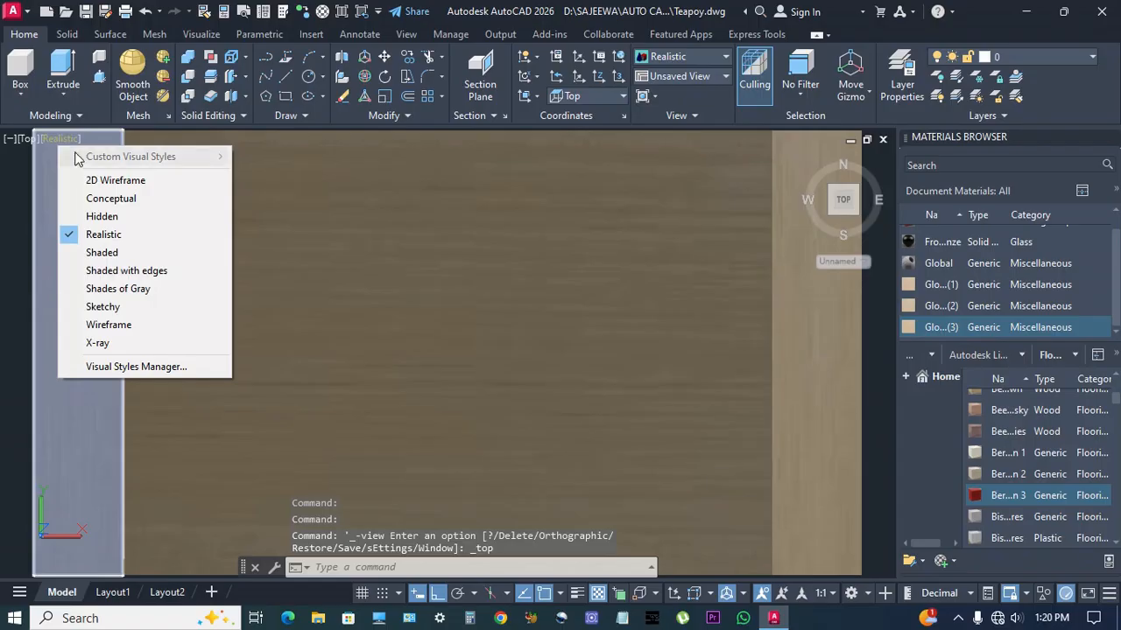
click(99, 181)
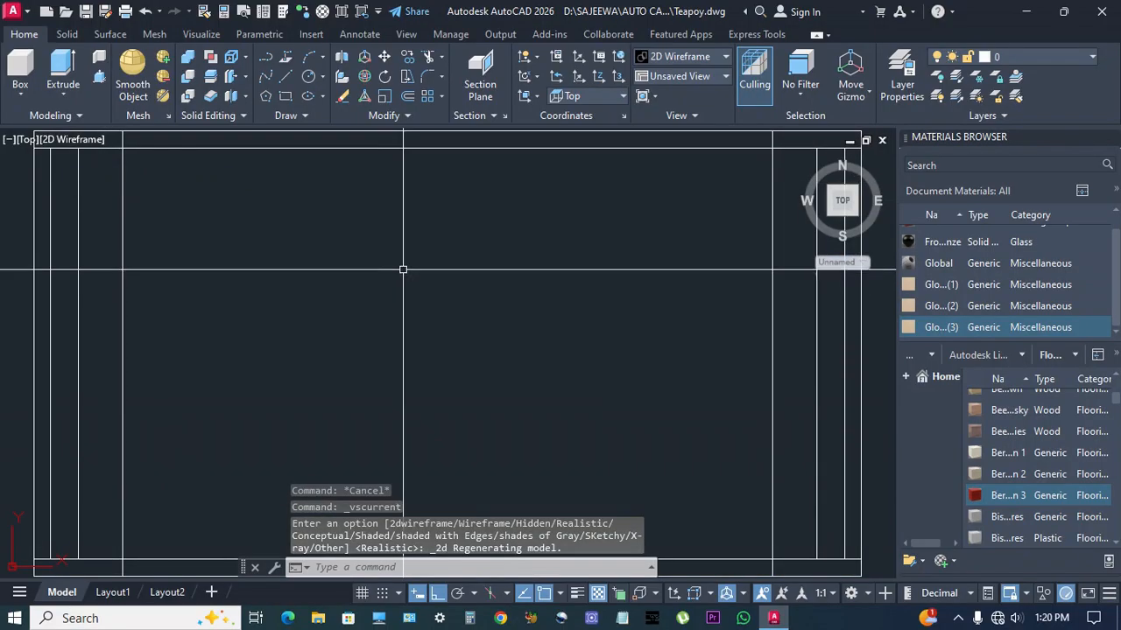
scroll(421, 282, down, 5)
middle_drag(416, 282, 453, 301)
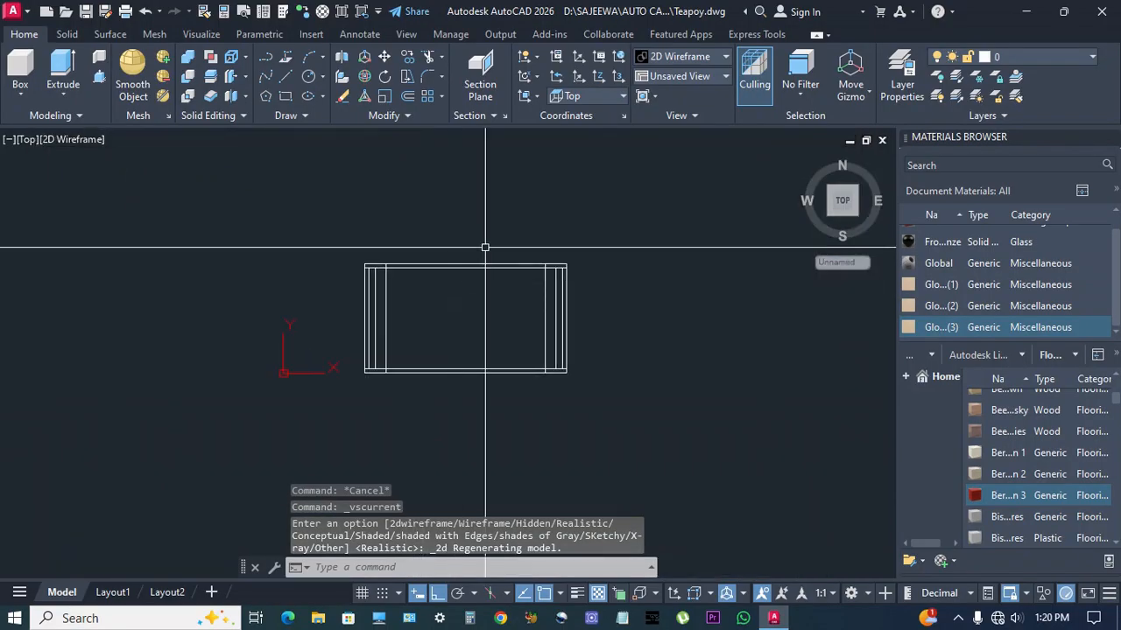
Close the Materials Browser and draw a planar surface about 12,000 by 10,000 mm around the teapoy as a floor.
click(323, 12)
scroll(807, 407, down, 6)
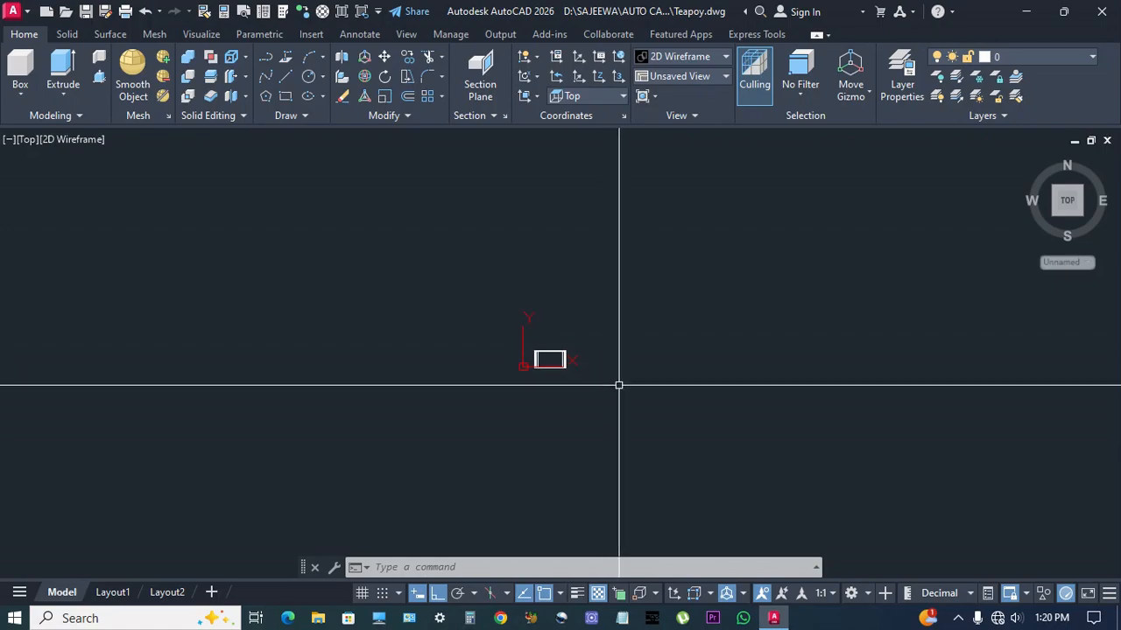
click(692, 452)
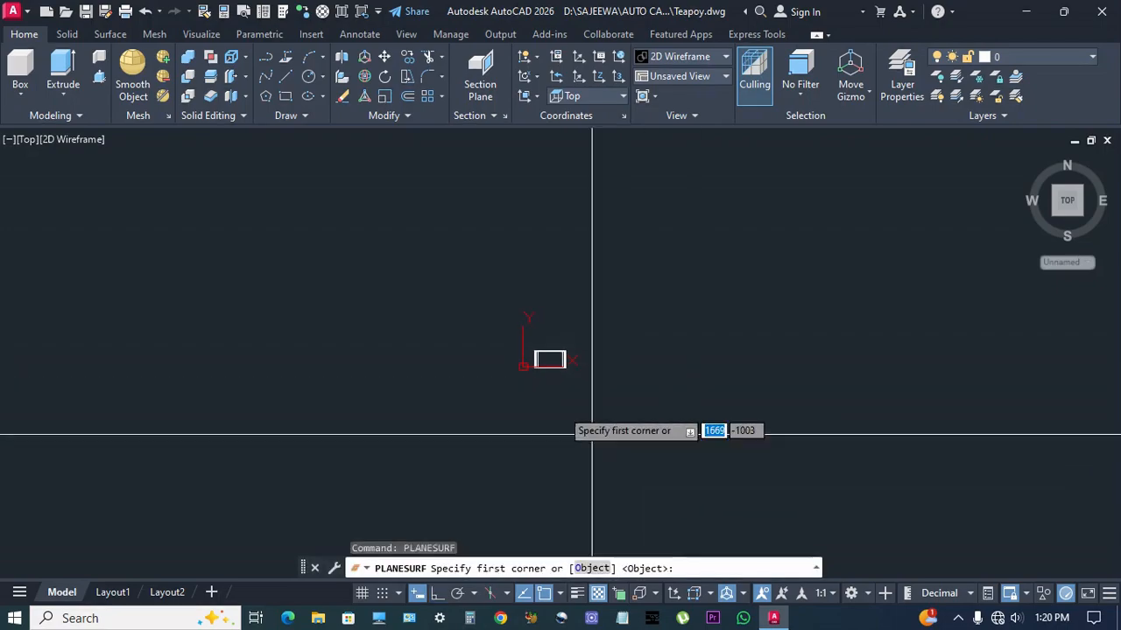
click(331, 145)
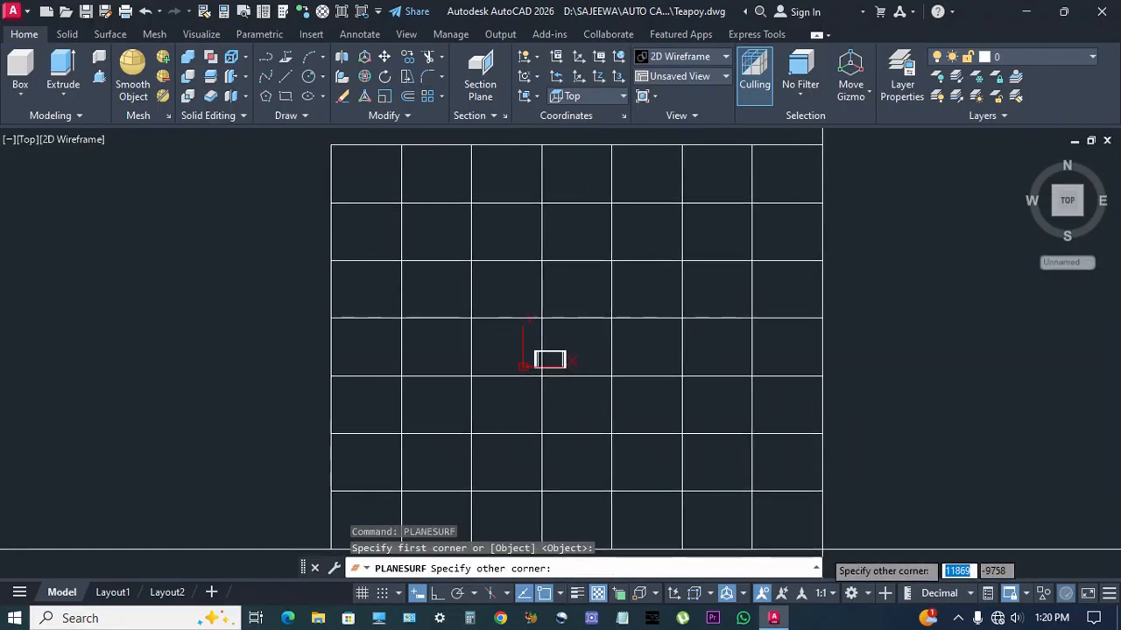
click(811, 561)
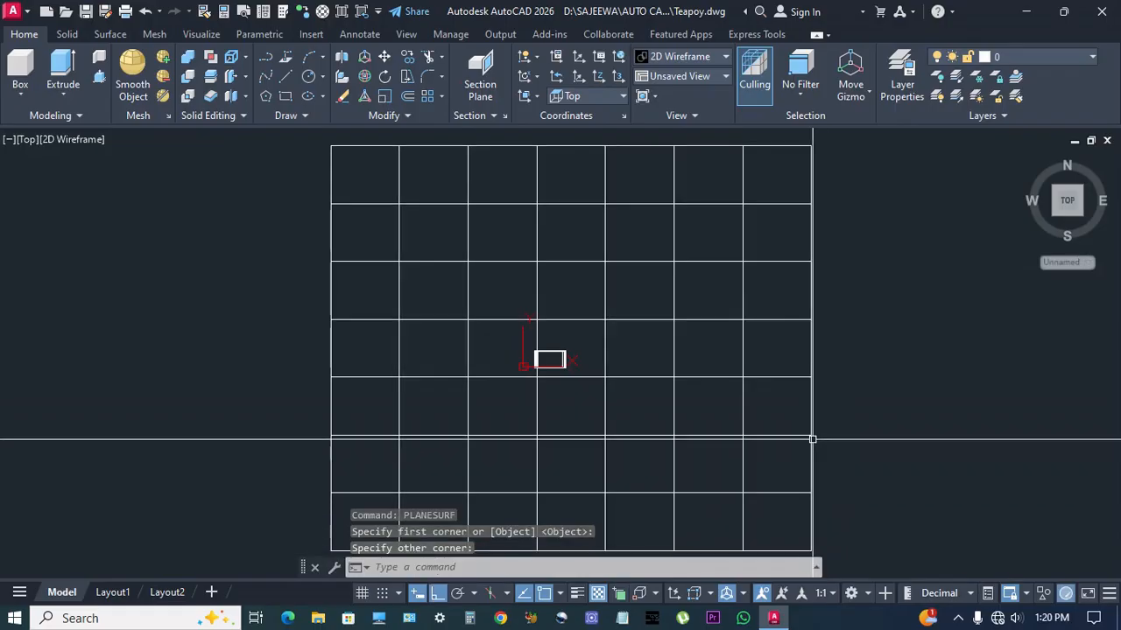
Switch to the SW Isometric view, reopen the Materials Browser and assign the red Berber - Pattern 3 carpet material to the floor surface.
click(27, 140)
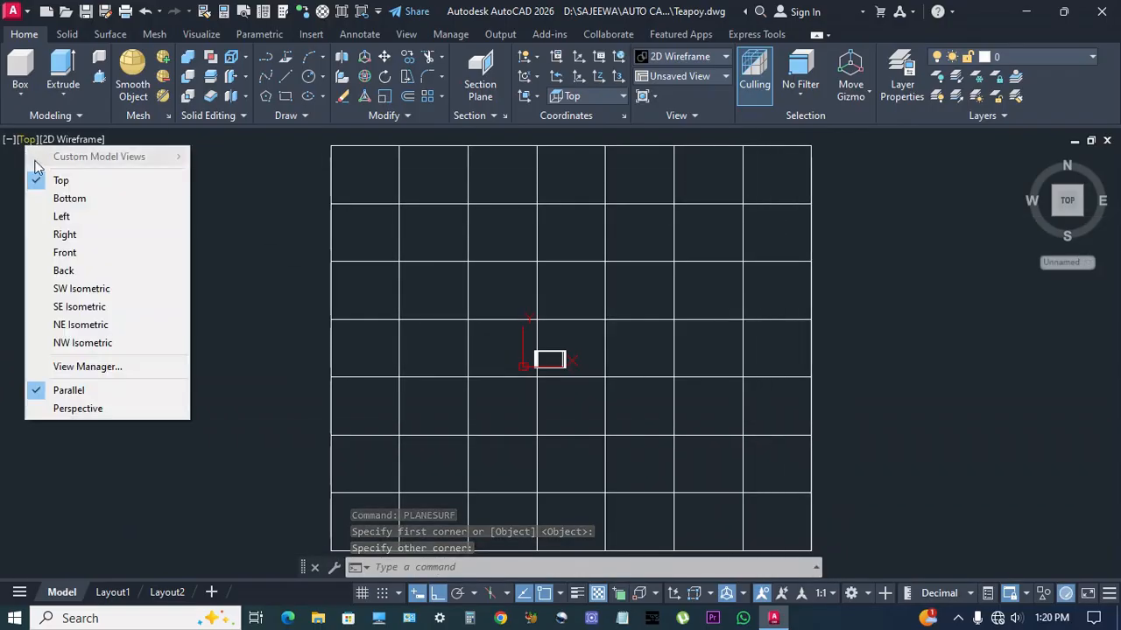
click(83, 289)
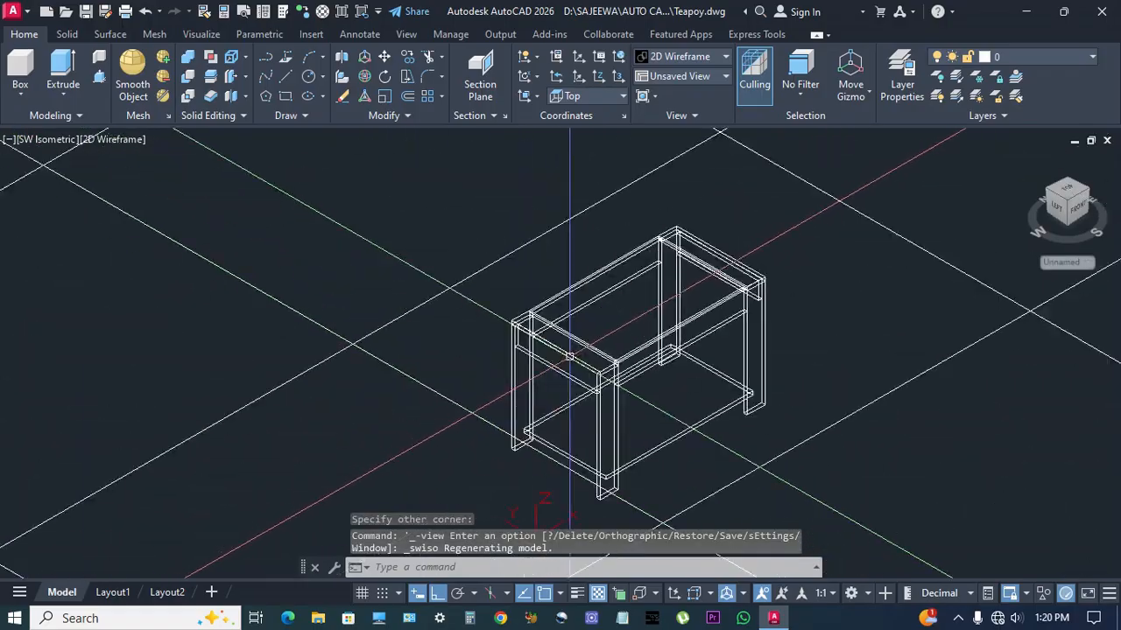
middle_drag(628, 375, 584, 322)
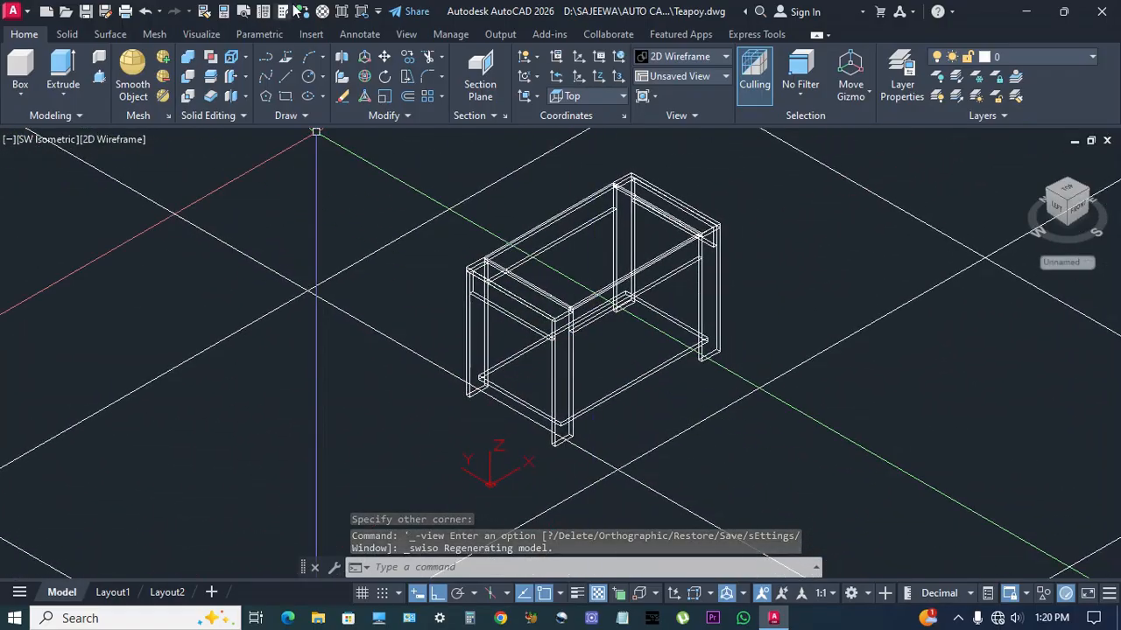
click(323, 12)
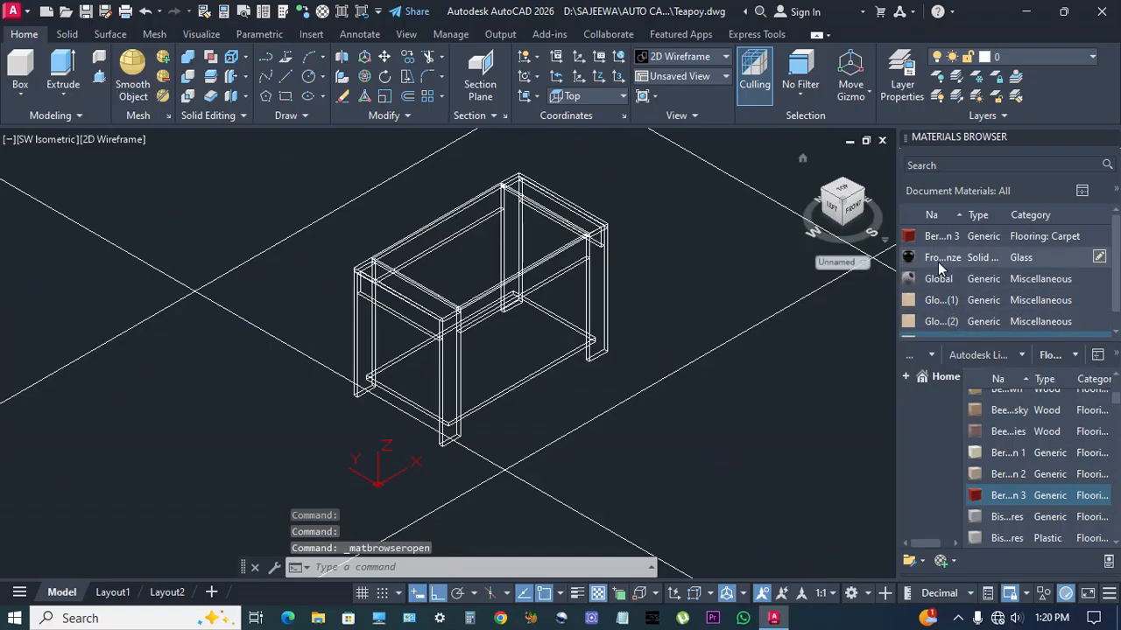
click(745, 331)
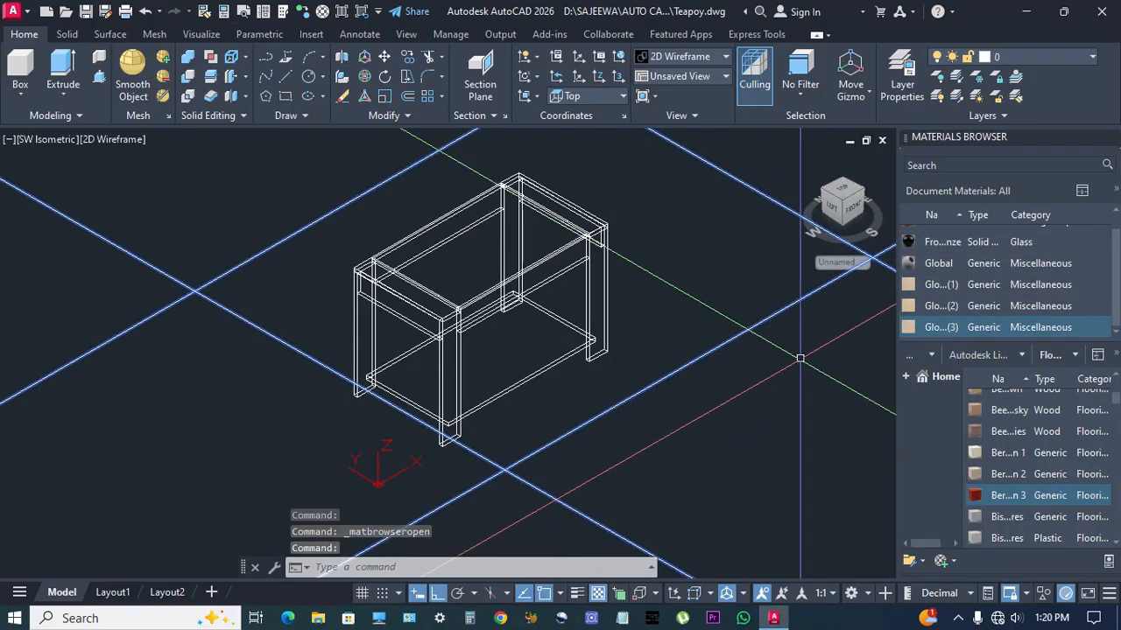
scroll(961, 243, up, 1)
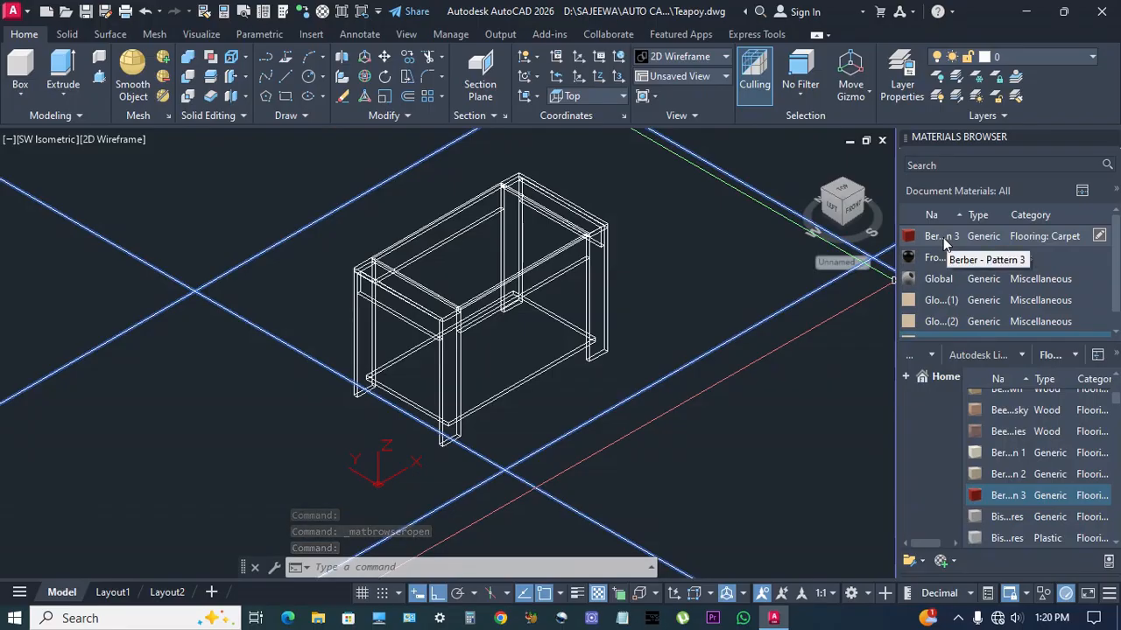
click(938, 234)
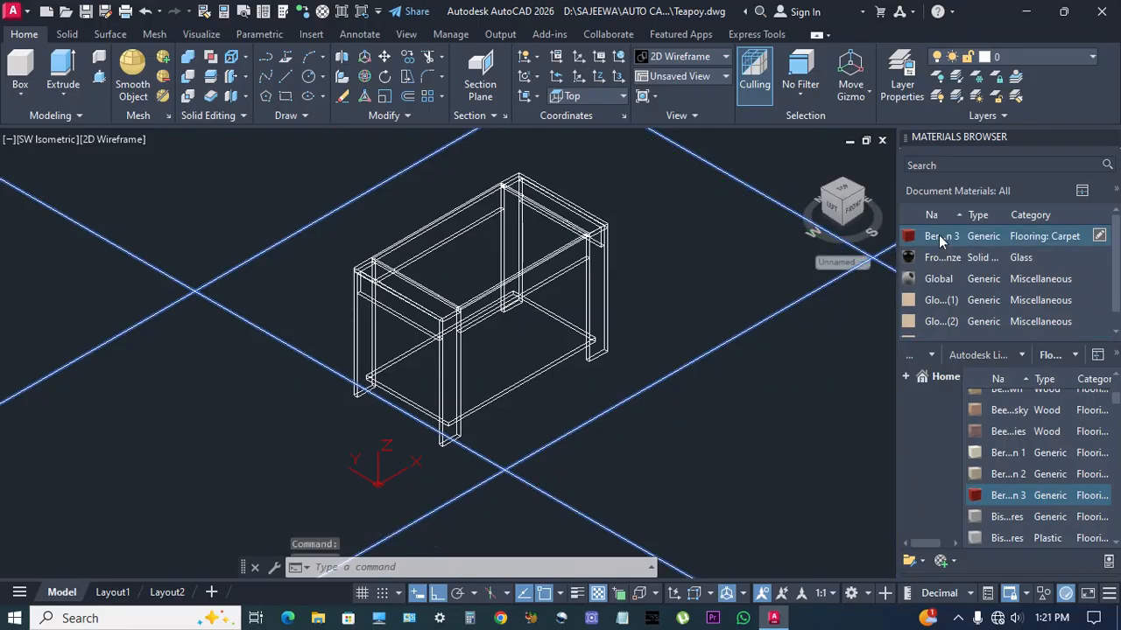
key(Escape)
key(Escape)
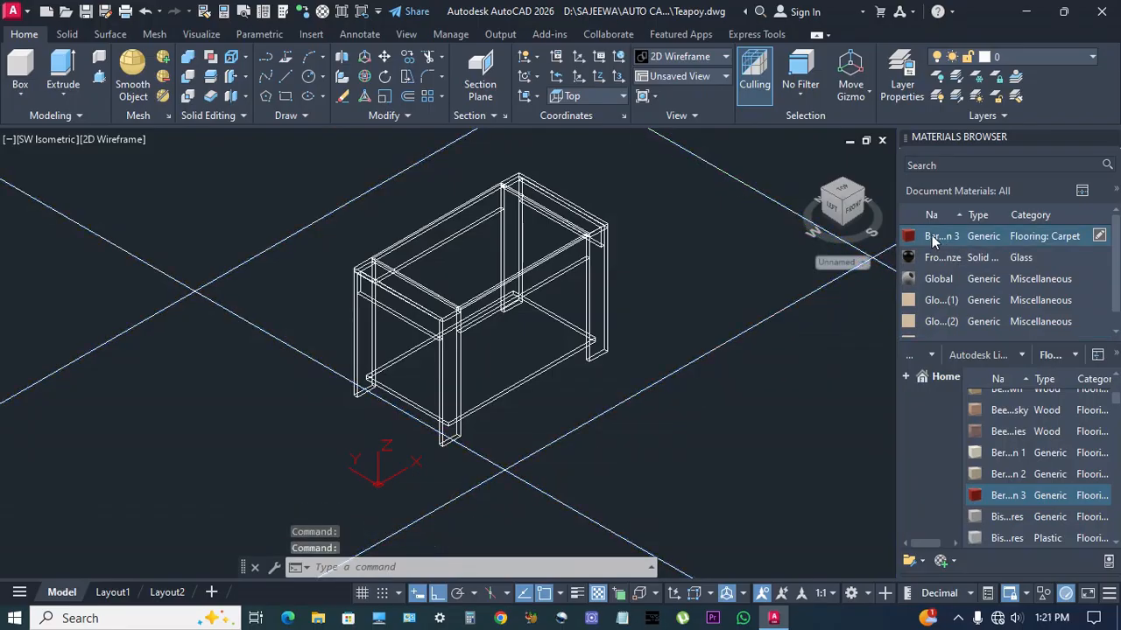
Change the visual style to Realistic and switch the view to perspective projection.
click(108, 142)
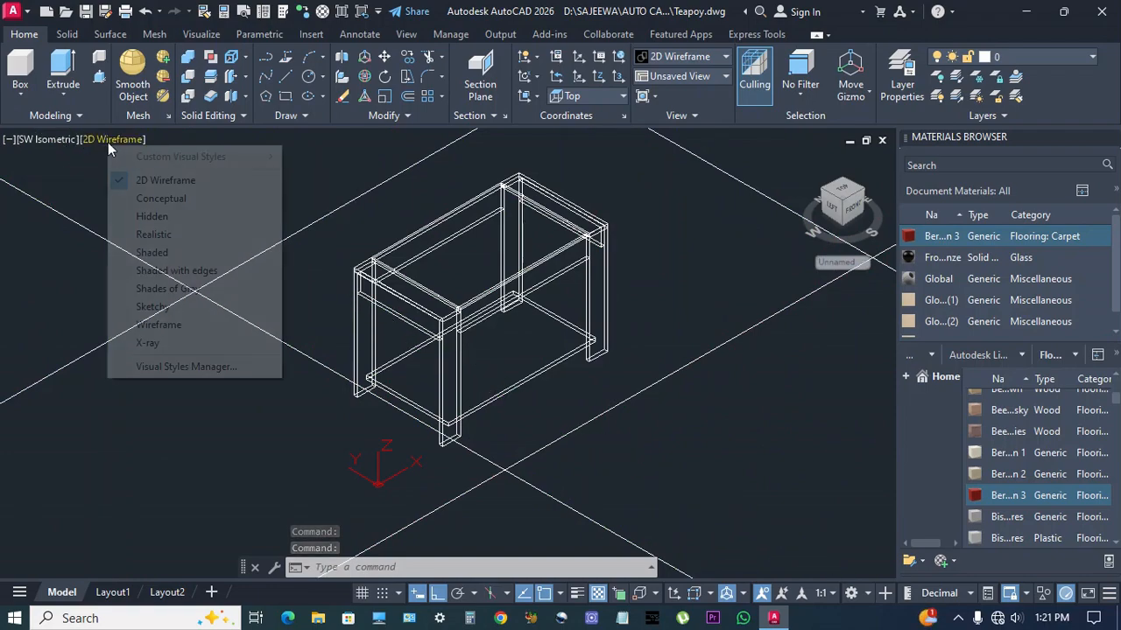
click(153, 233)
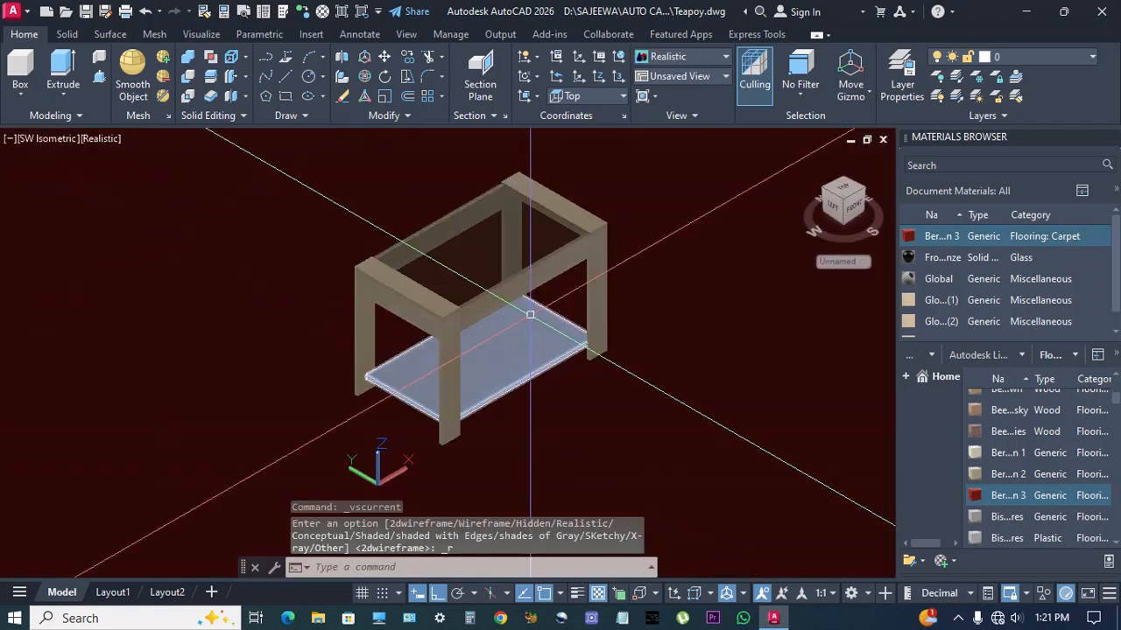
scroll(510, 317, up, 2)
scroll(615, 408, up, 2)
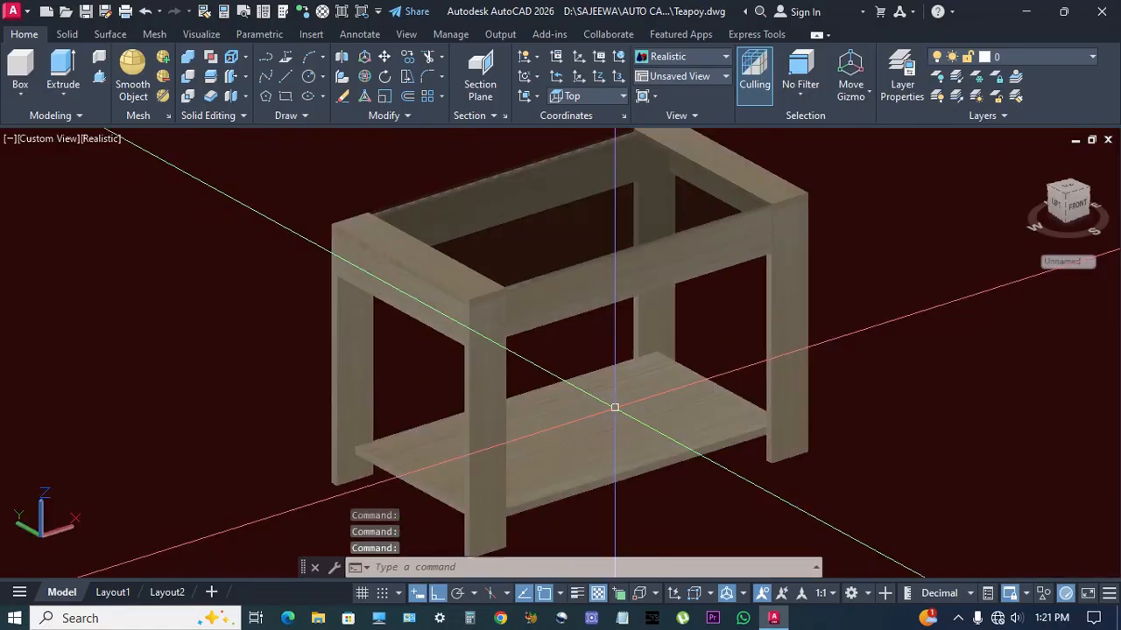
middle_drag(615, 408, 613, 414)
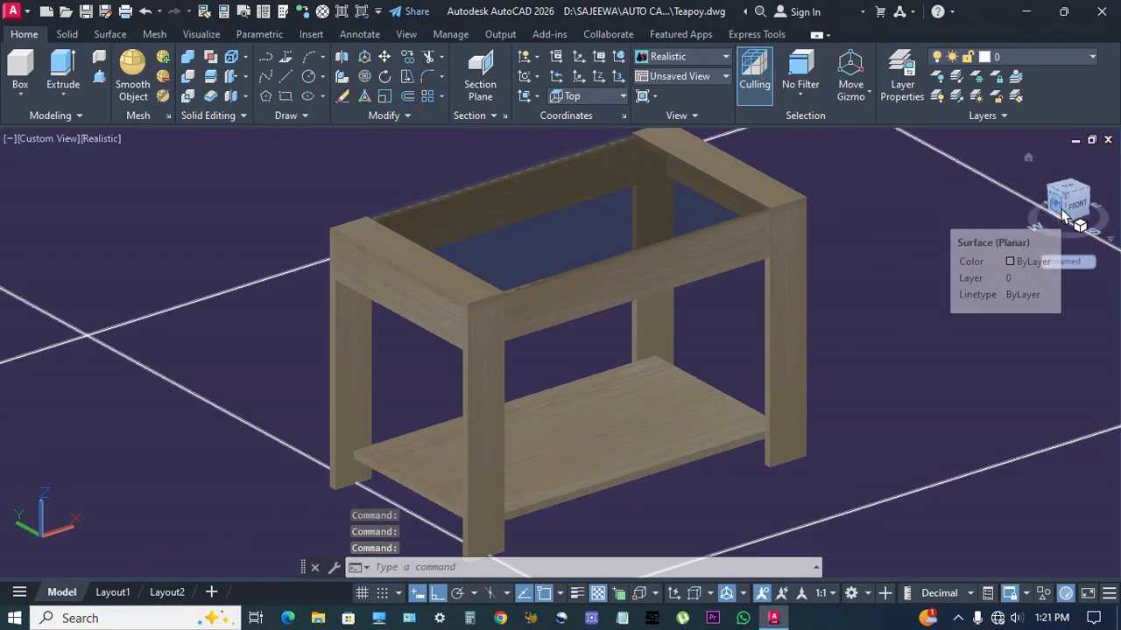
right_click(1068, 215)
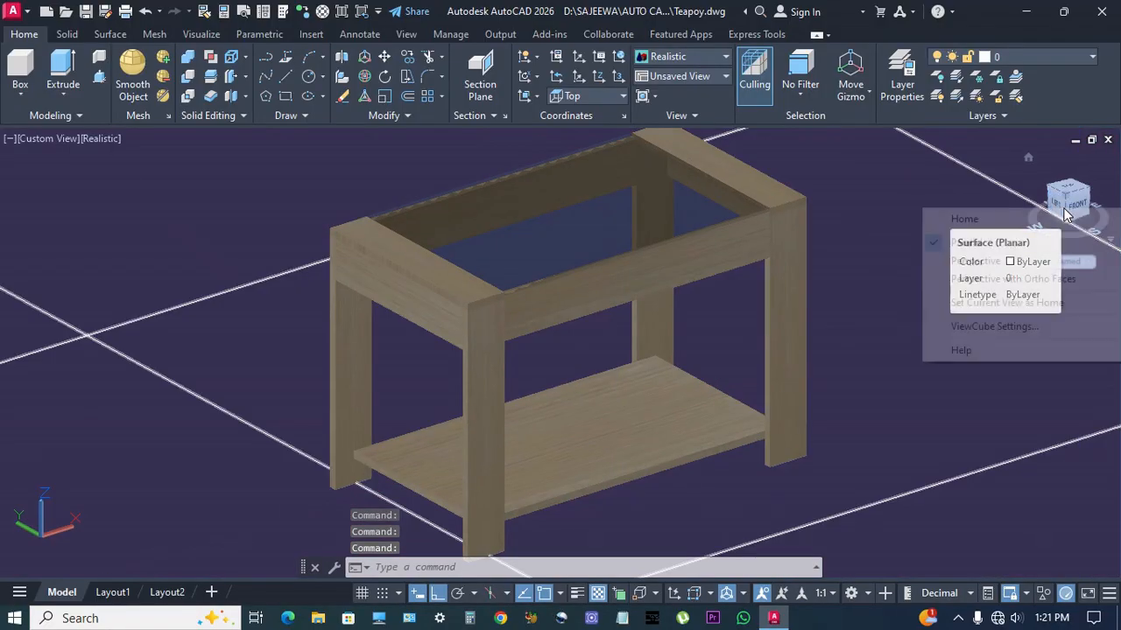
click(995, 260)
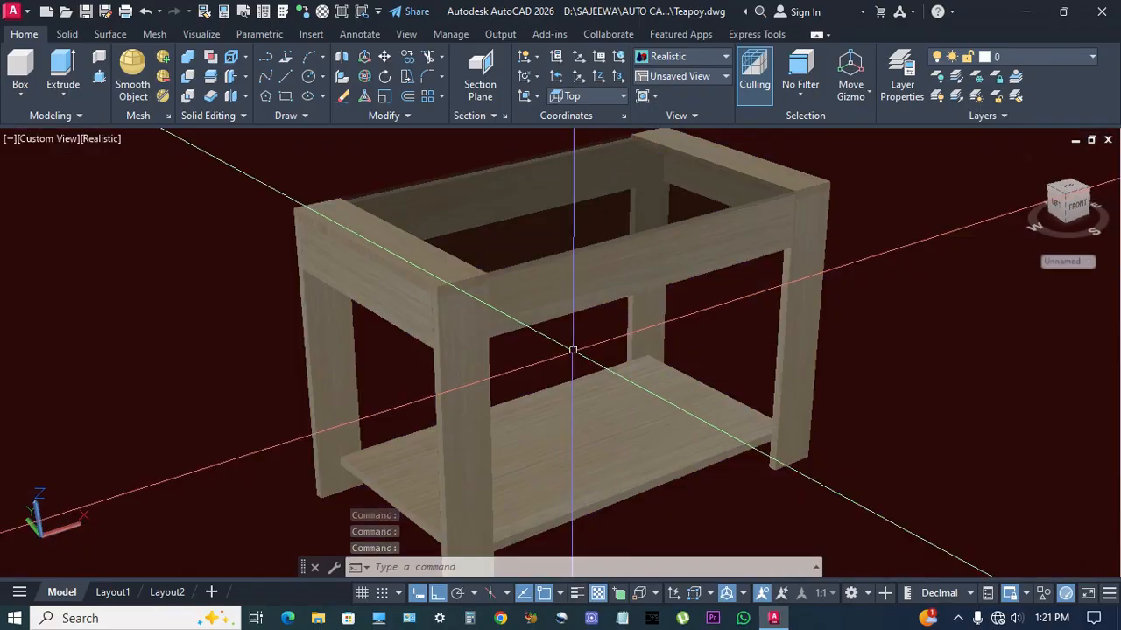
Frame the whole teapoy closely in the viewport with a zoom window.
scroll(595, 337, down, 2)
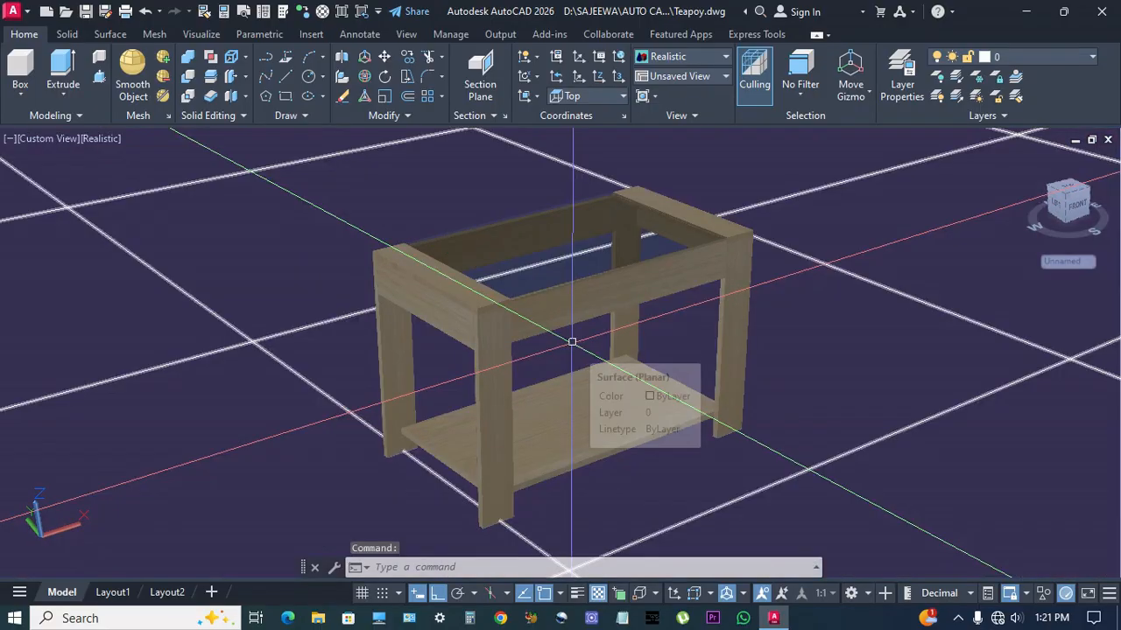
text(z)
key(Return)
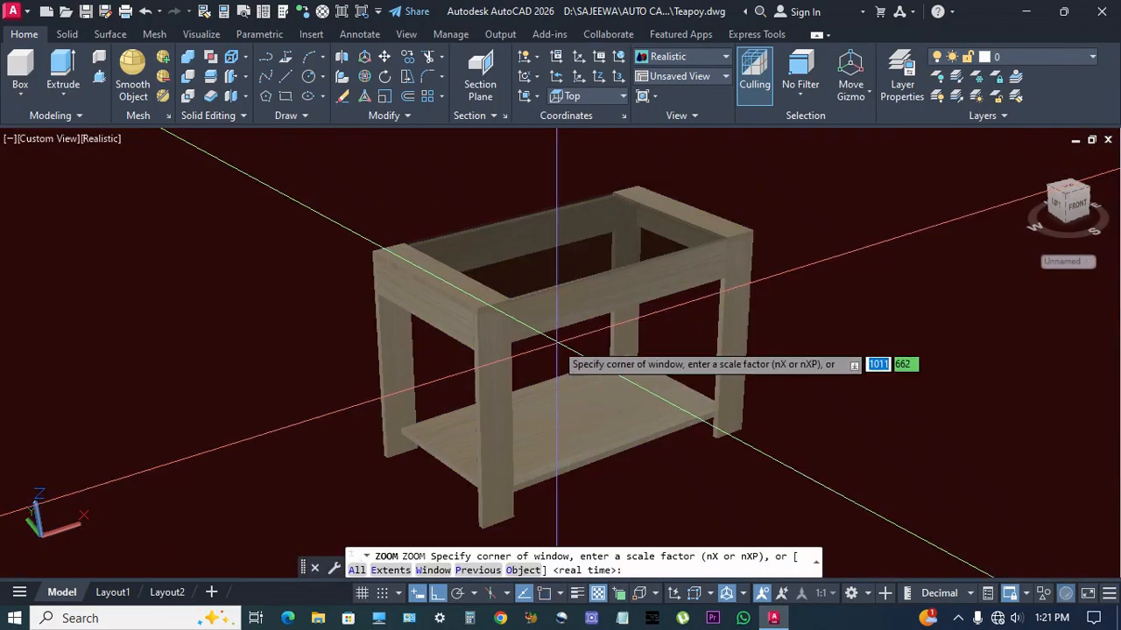
click(345, 192)
key(Escape)
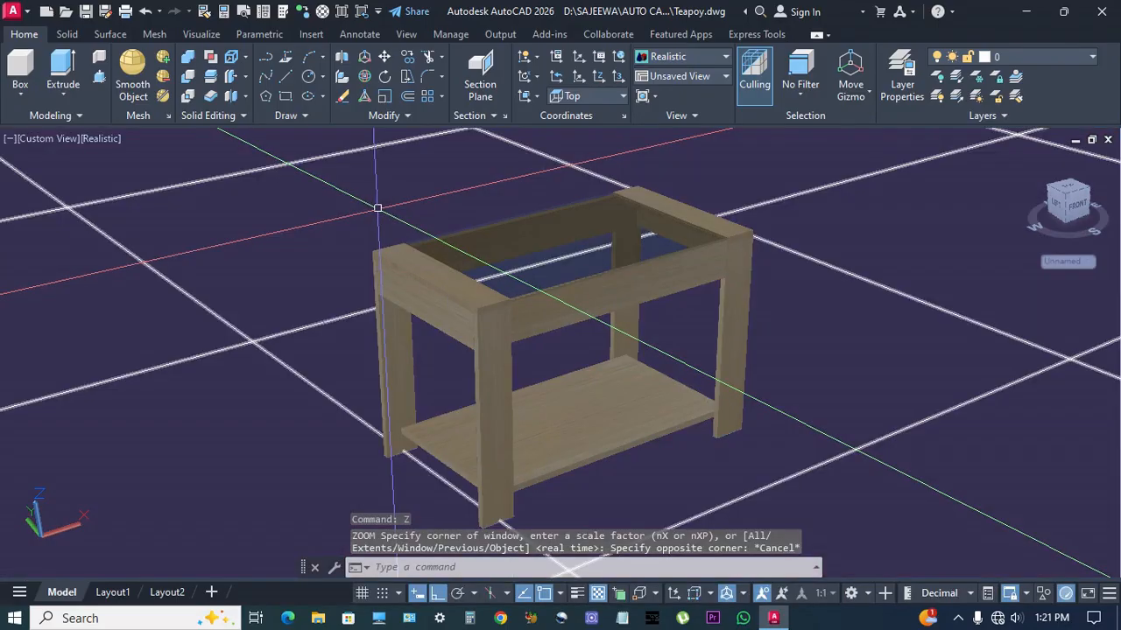
key(Return)
click(346, 177)
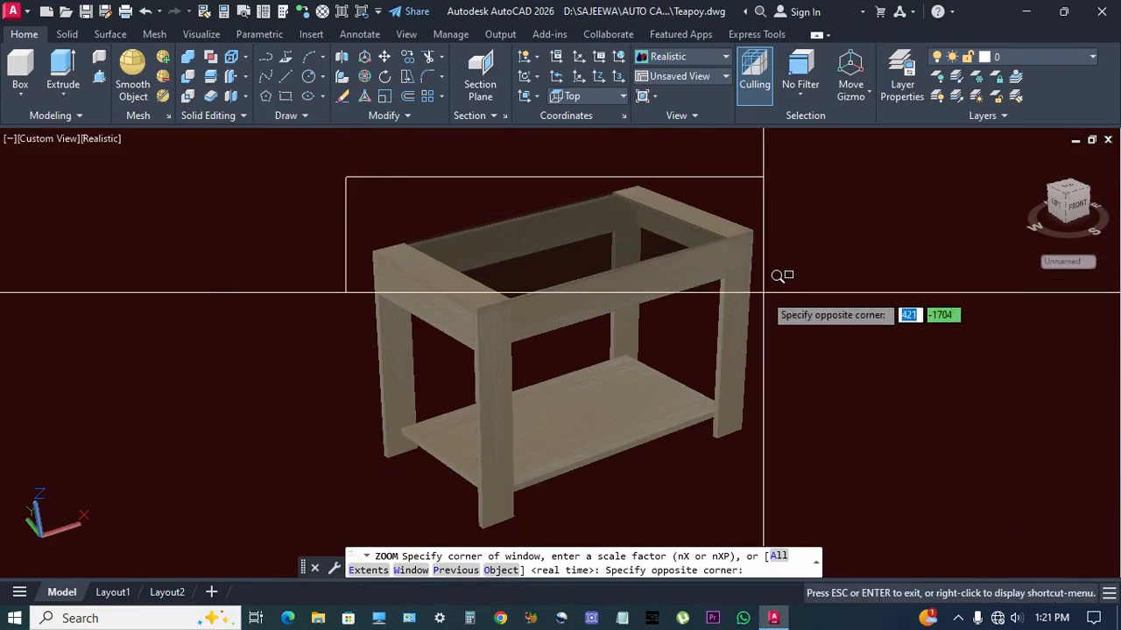
click(767, 533)
middle_drag(766, 426, 766, 414)
key(Escape)
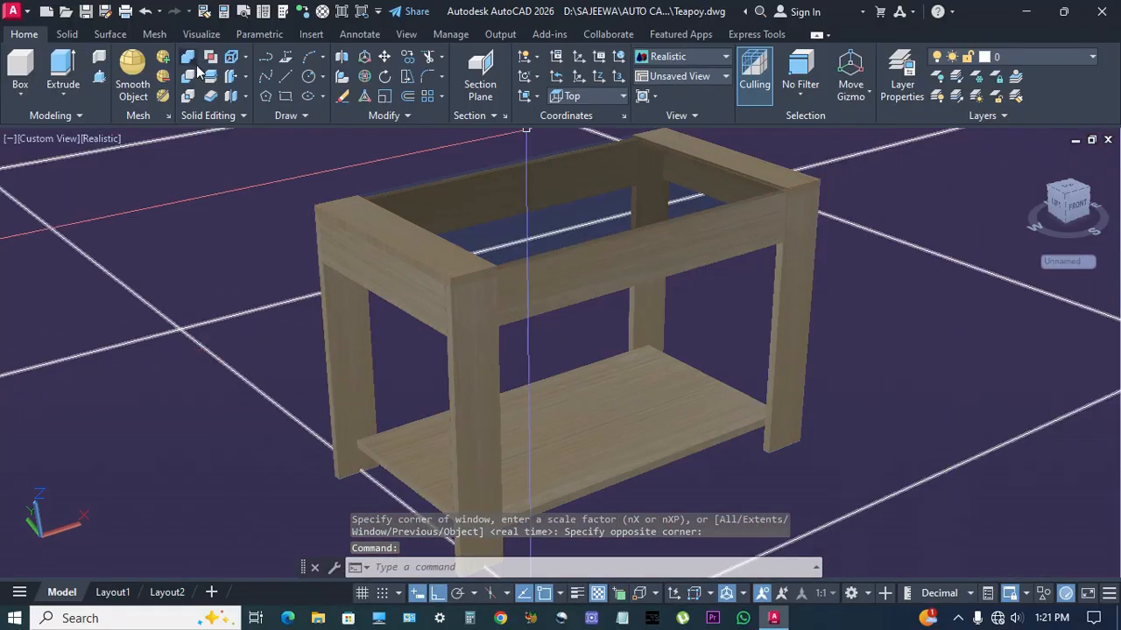
Turn on the render environment and choose a custom background instead of the IBL image.
click(211, 38)
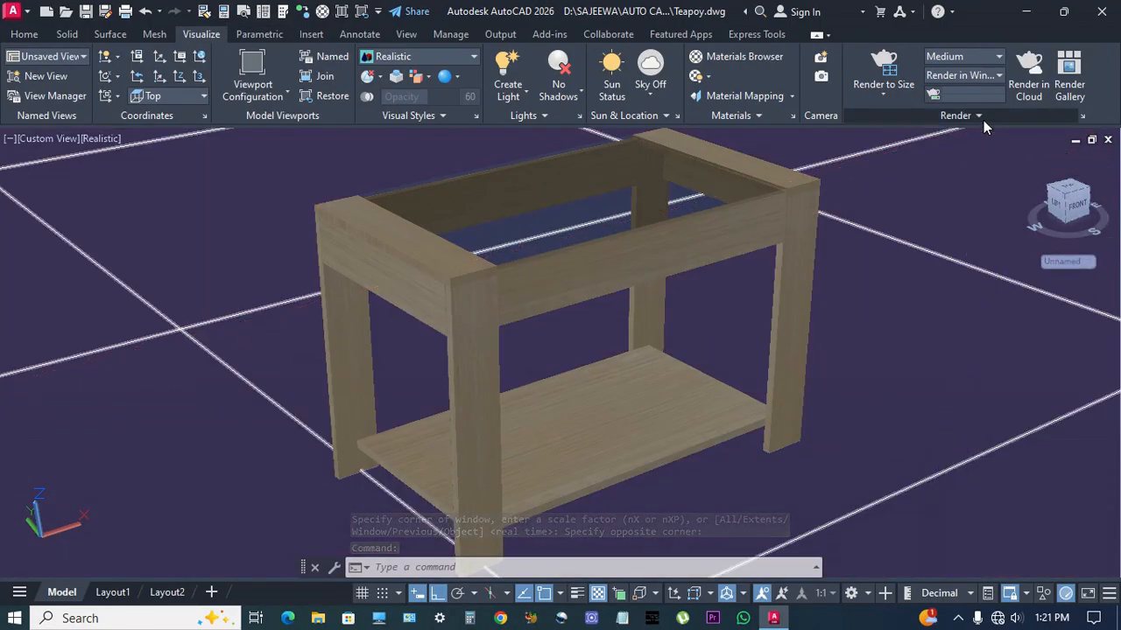
click(980, 118)
click(905, 138)
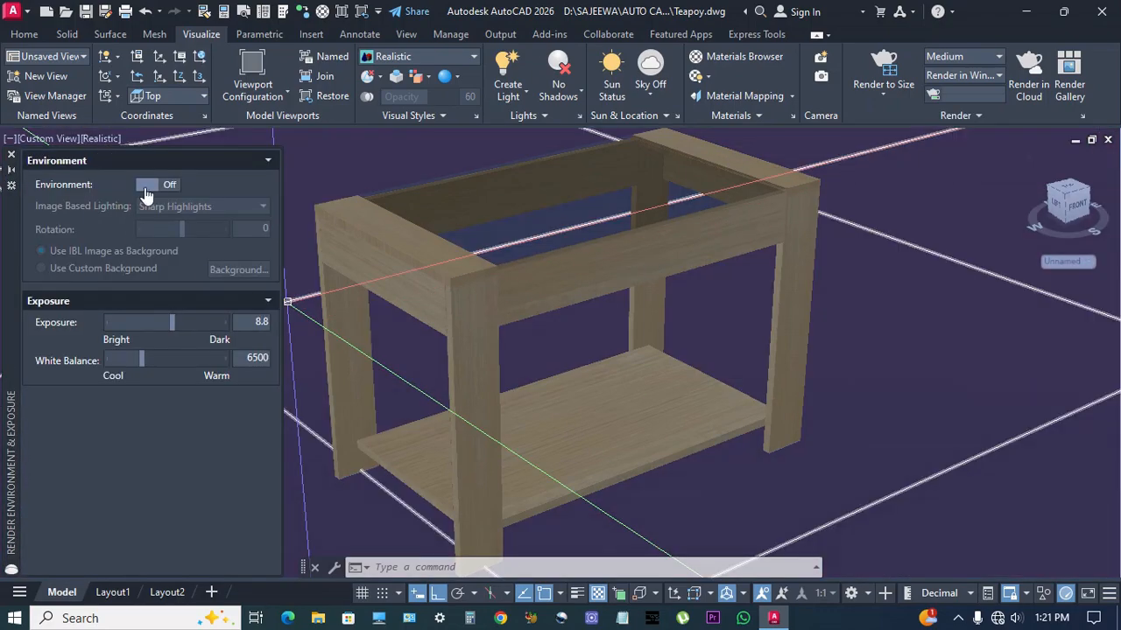
click(145, 191)
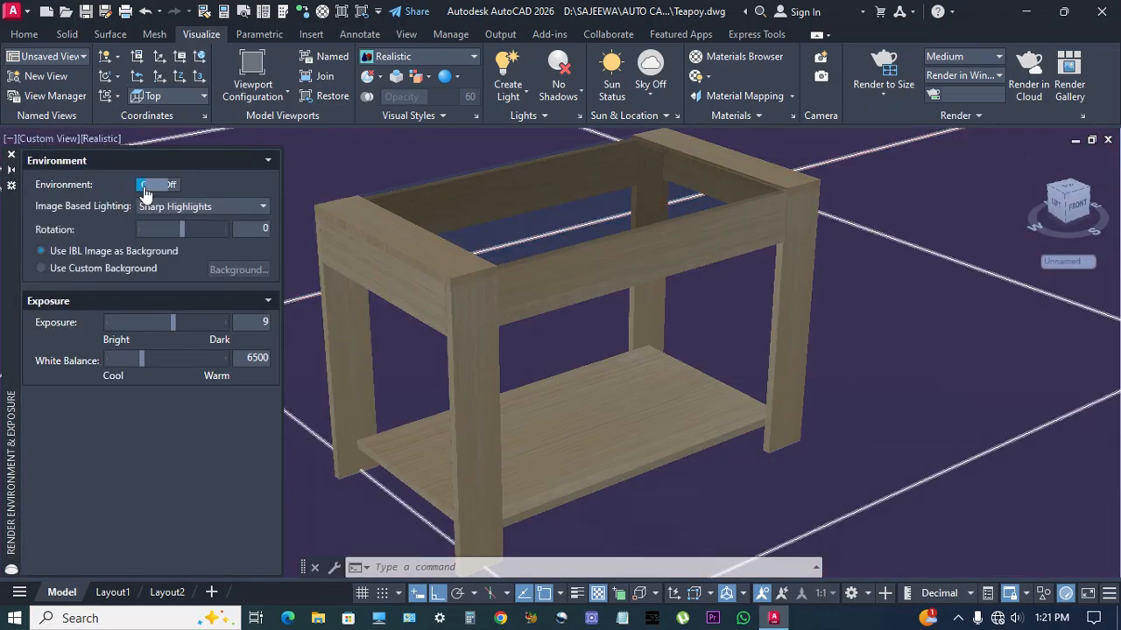
click(58, 271)
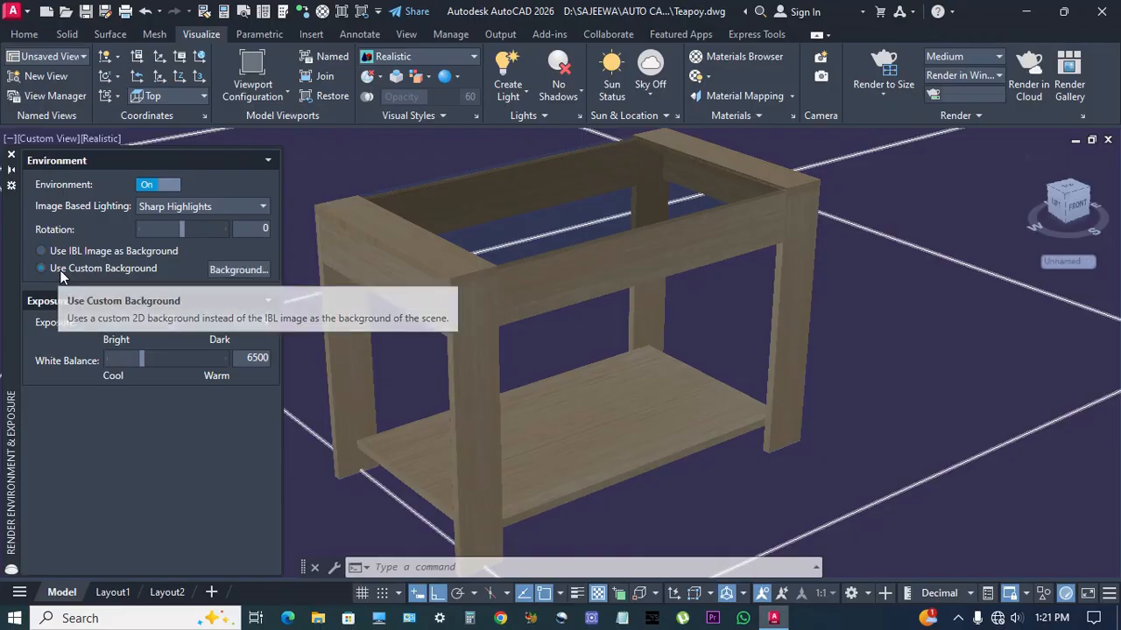
Set the custom background to solid white (RGB 255,255,255) and close the render environment settings.
click(236, 271)
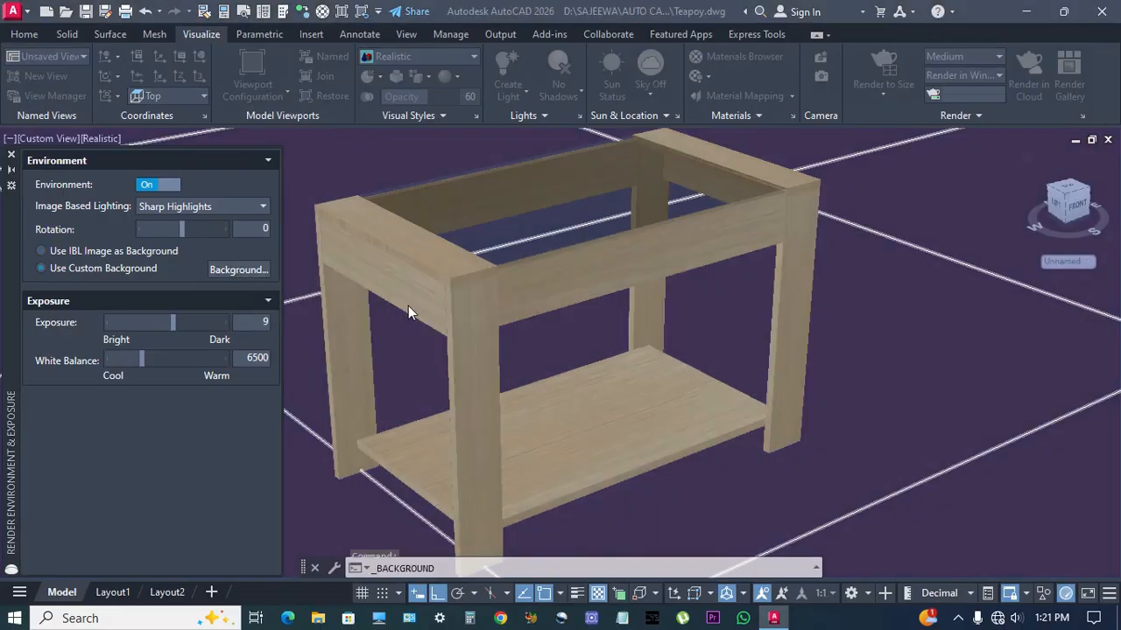
click(577, 183)
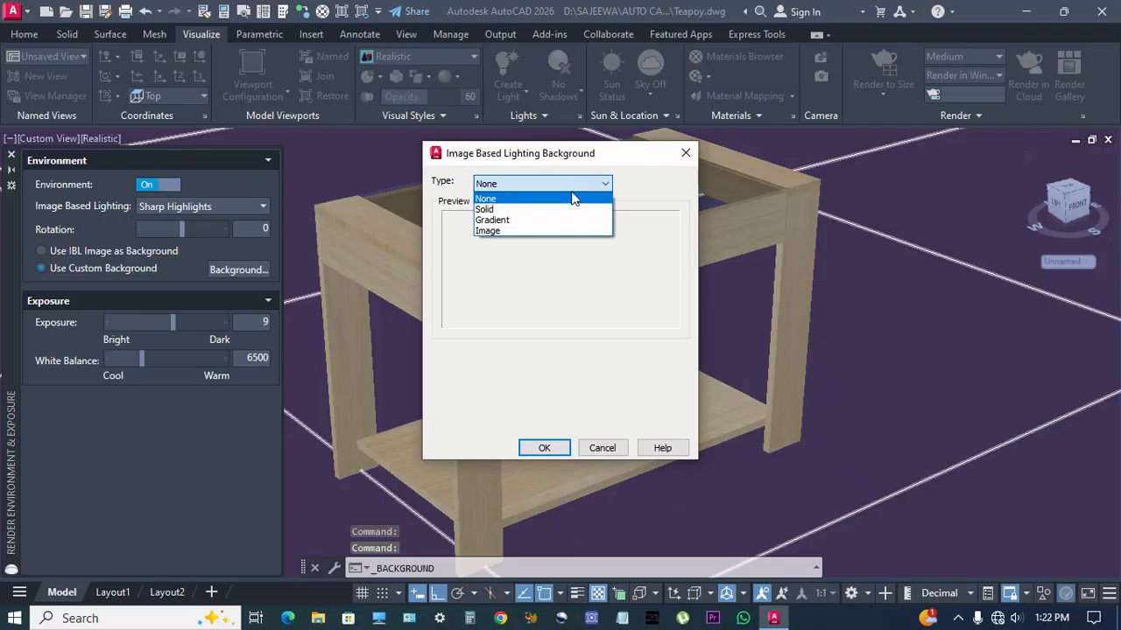
click(554, 208)
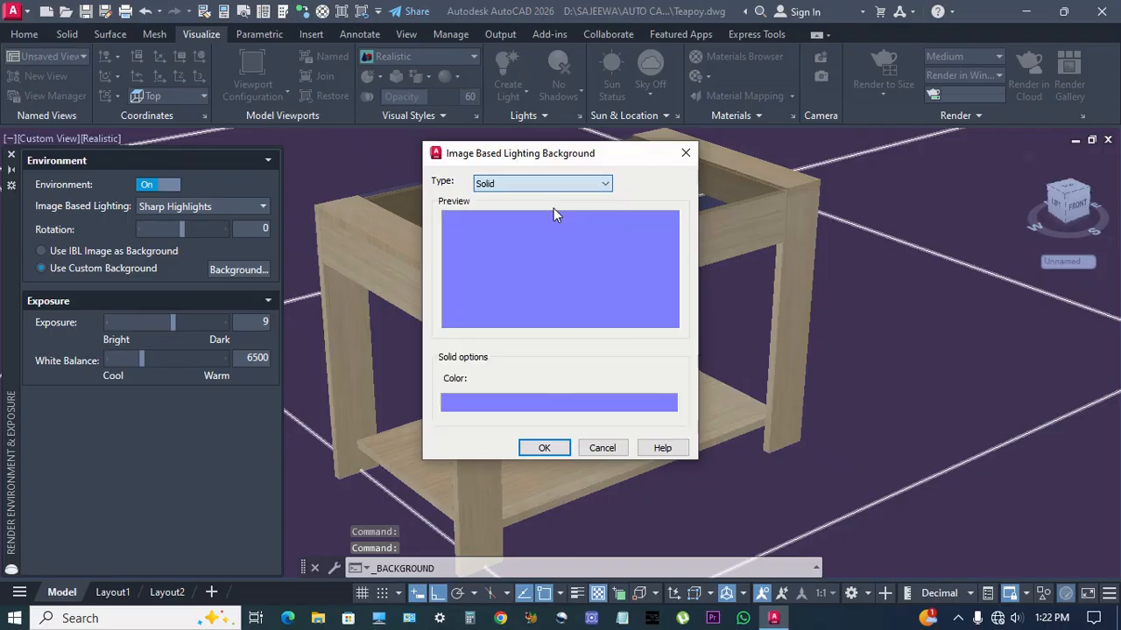
click(559, 404)
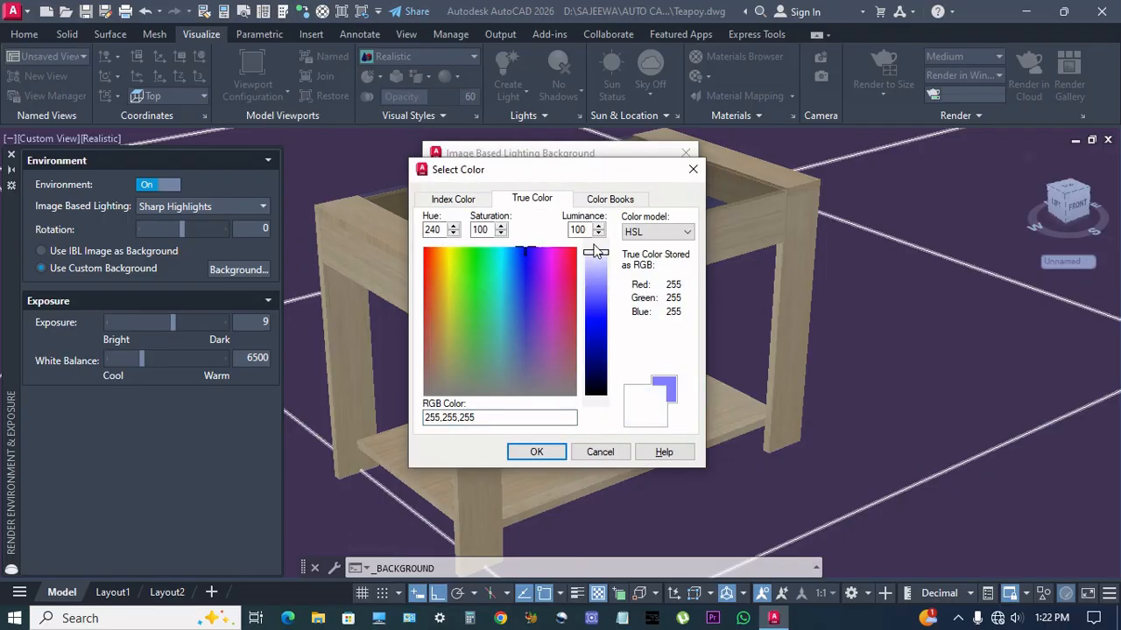
click(537, 453)
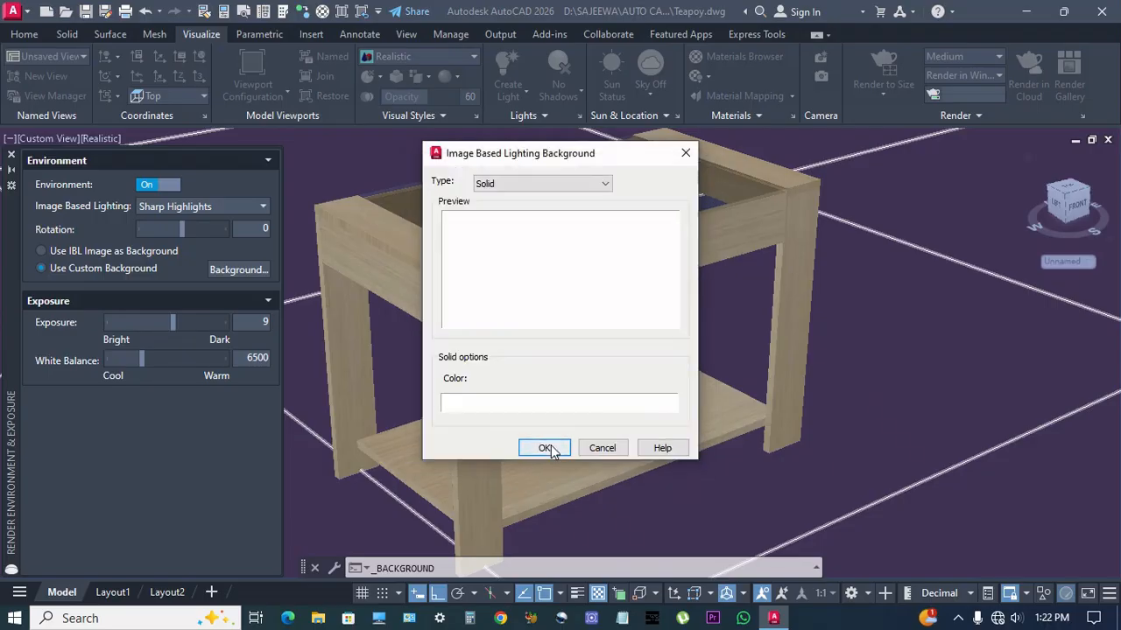
click(546, 448)
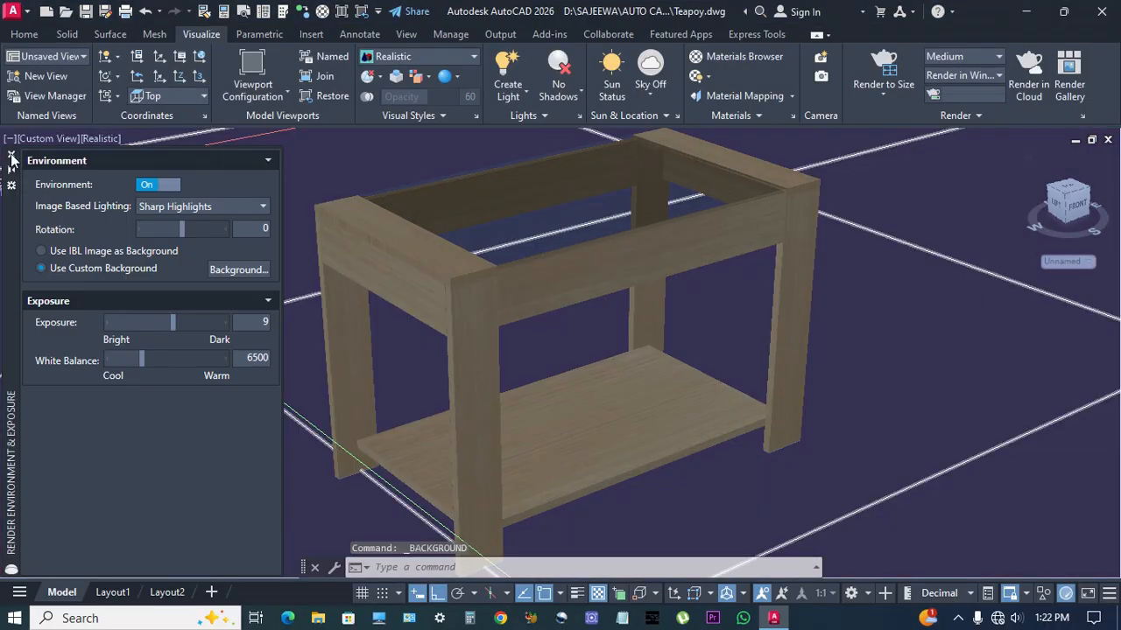
click(12, 156)
Set the render size to 1920 x 1080 px Full HDTV and start rendering the teapoy.
click(896, 95)
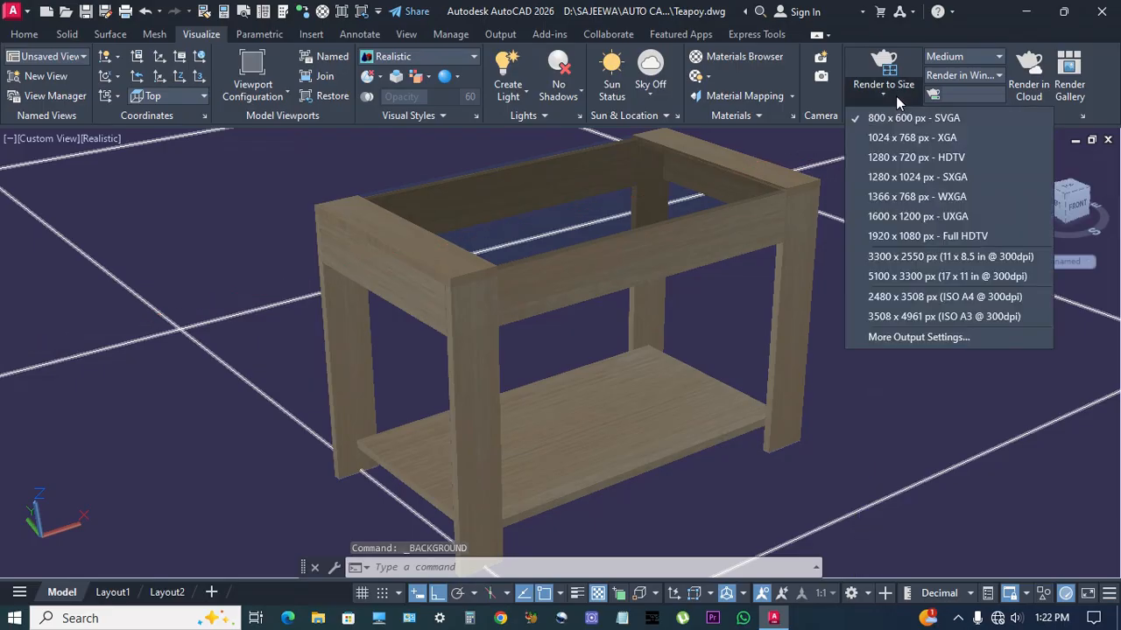
click(963, 236)
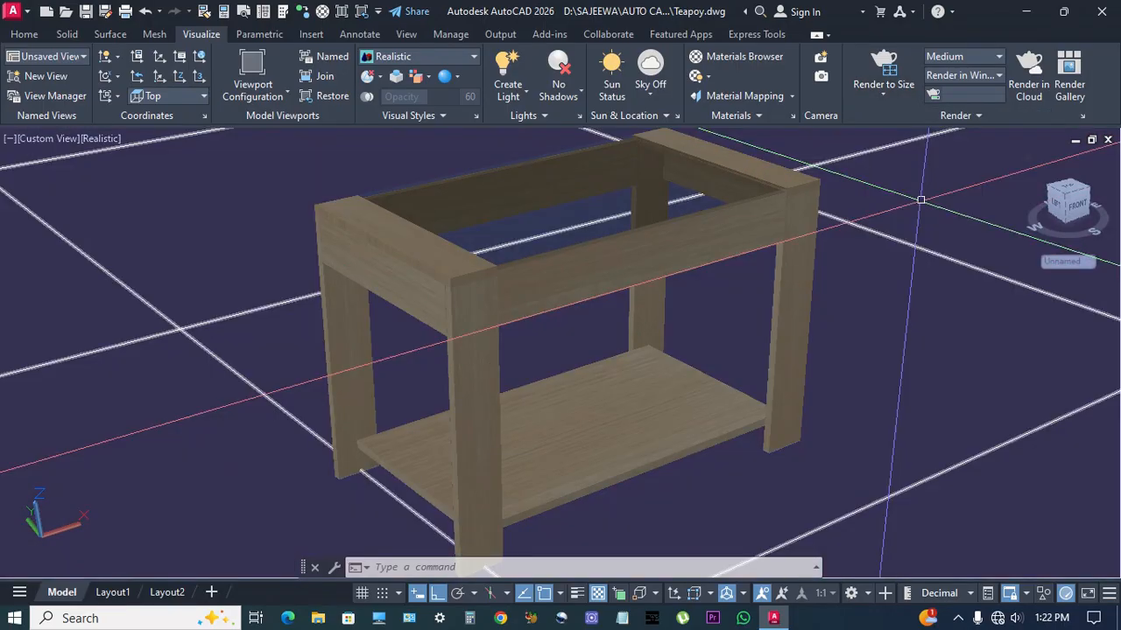
click(884, 63)
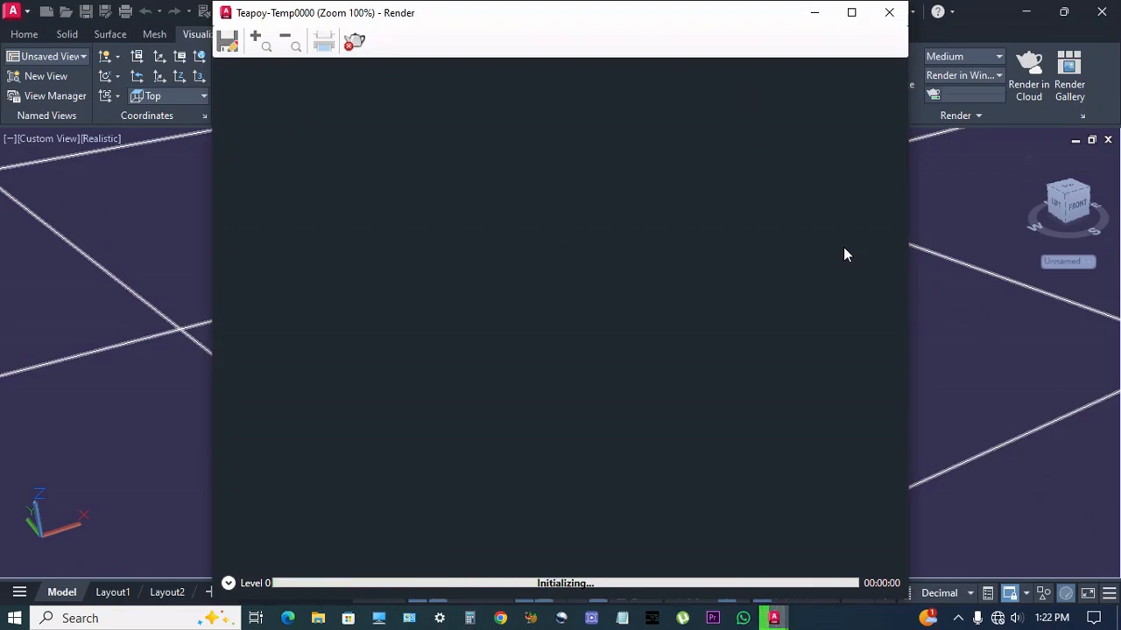